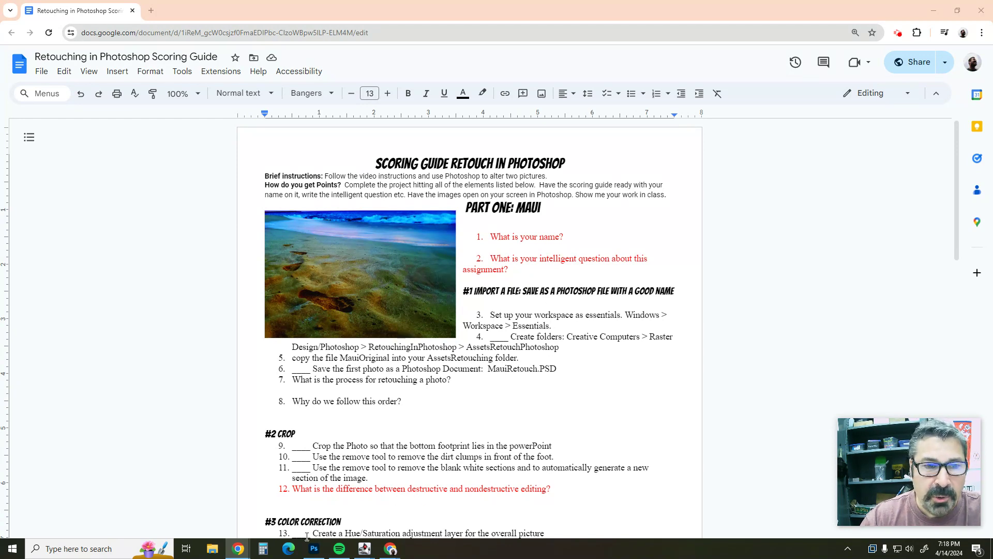
In File Explorer, browse the T: drive to Creative Computers 13 > RasterDesign_Photoshop > RetouchingInPhotoshop > AssetsRetouching
left_click(213, 549)
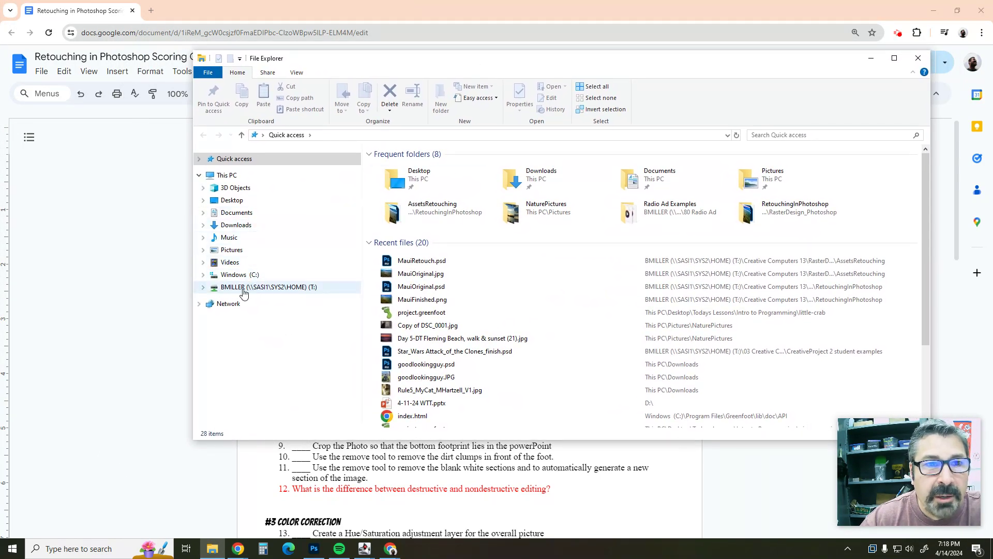
left_click(243, 290)
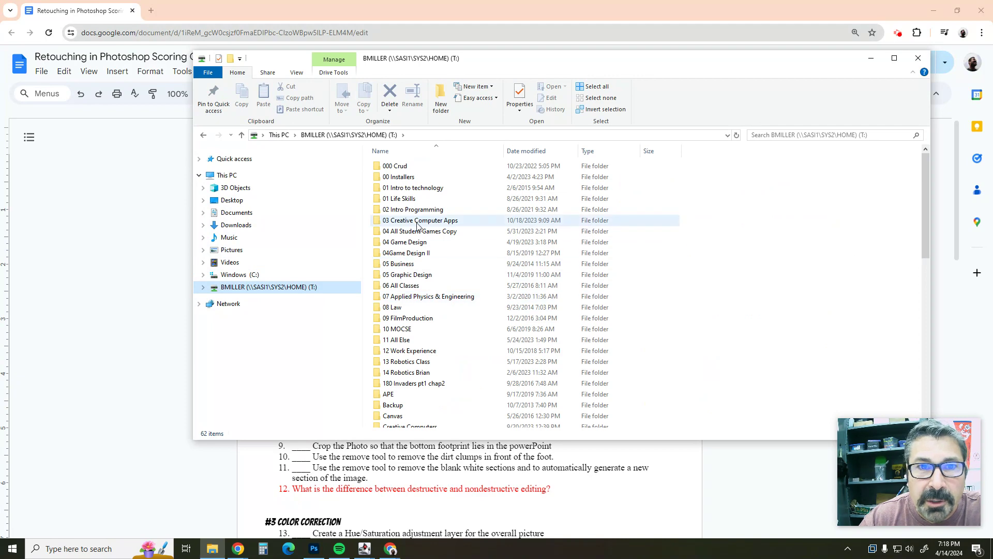
scroll(432, 362, "down", 5)
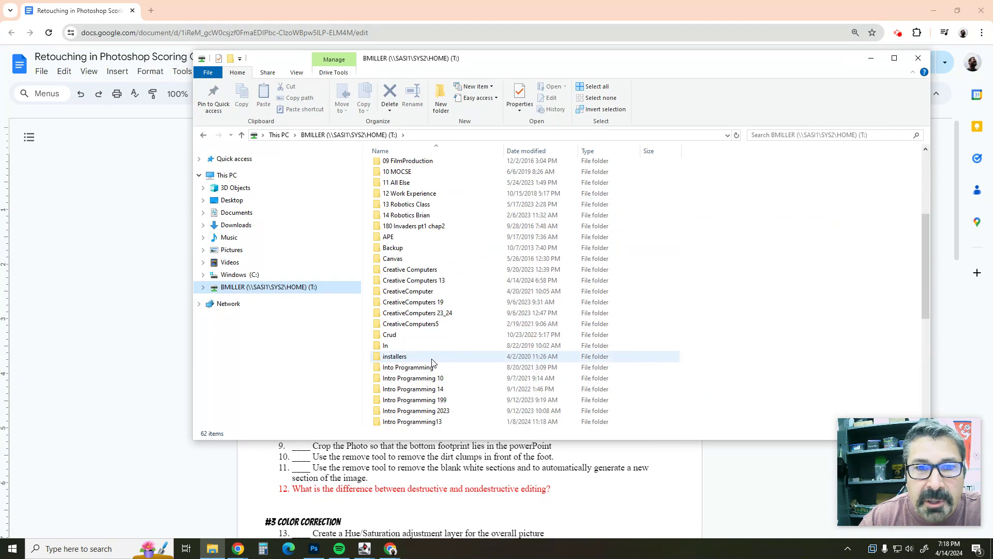
double_click(424, 281)
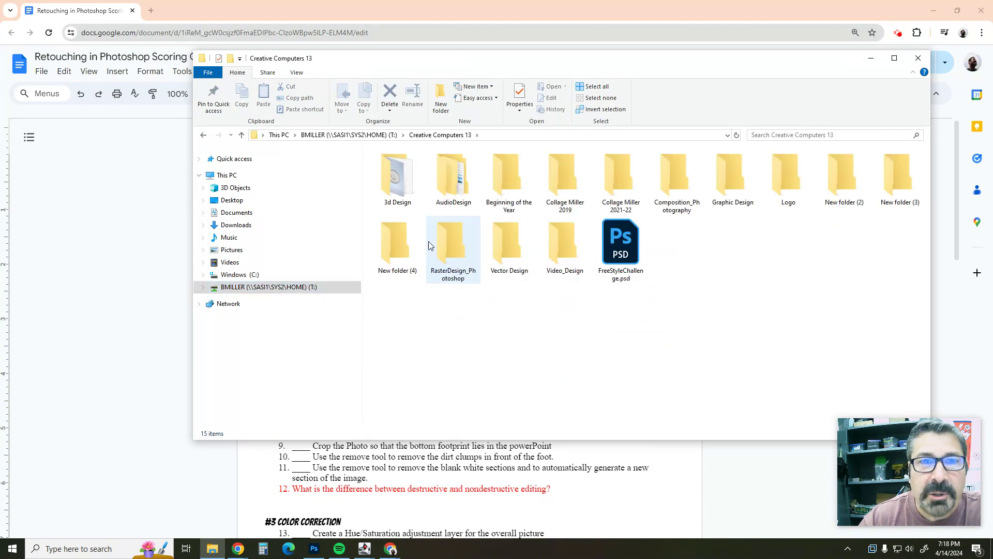
double_click(455, 274)
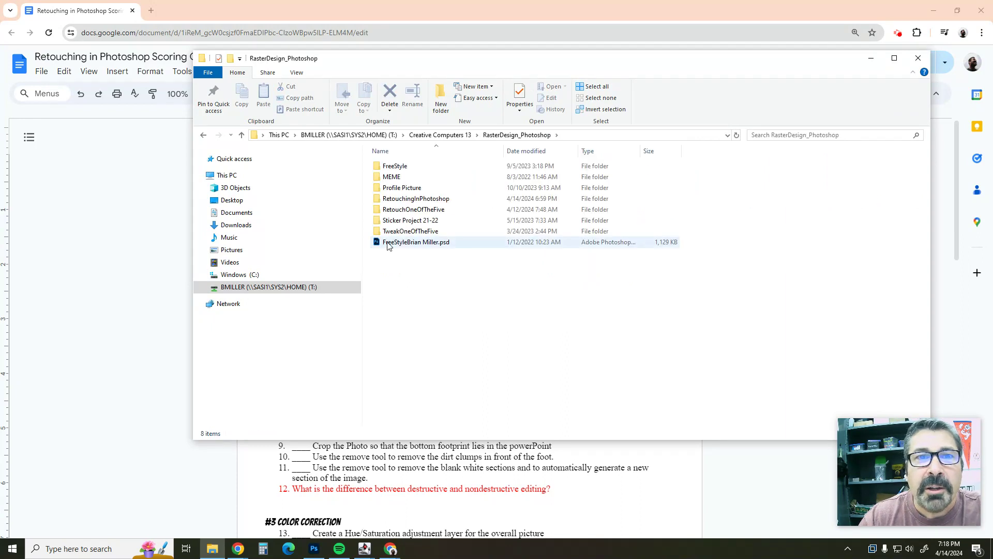
double_click(423, 202)
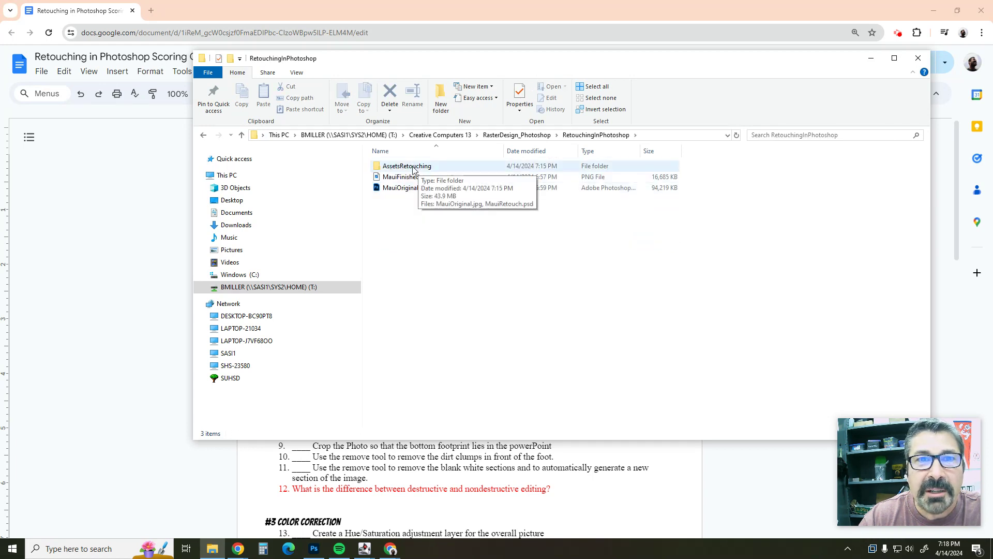
double_click(413, 167)
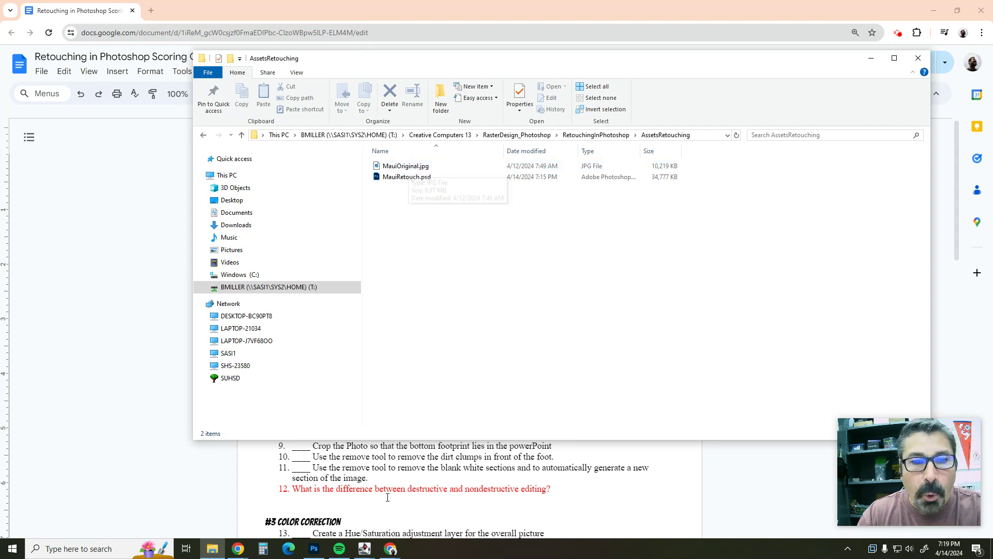
Switch to Photoshop and open MauiOriginal.jpg from the AssetsRetouching folder
left_click(314, 548)
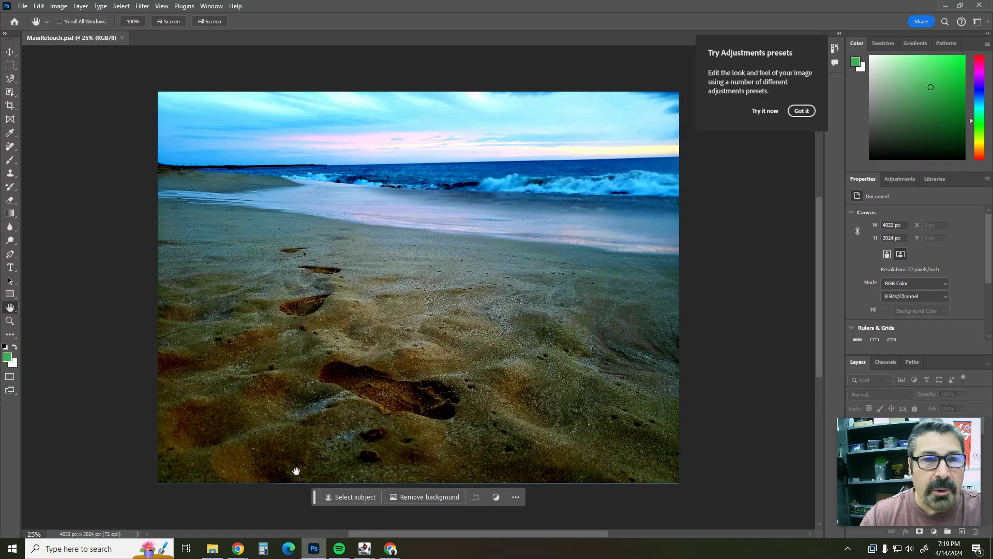
left_click(24, 7)
left_click(34, 26)
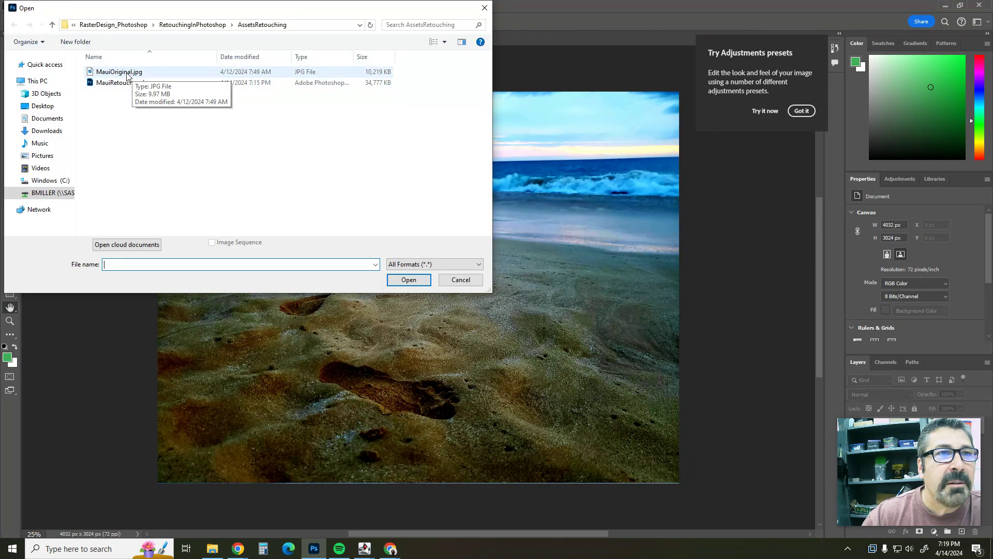
left_click(119, 73)
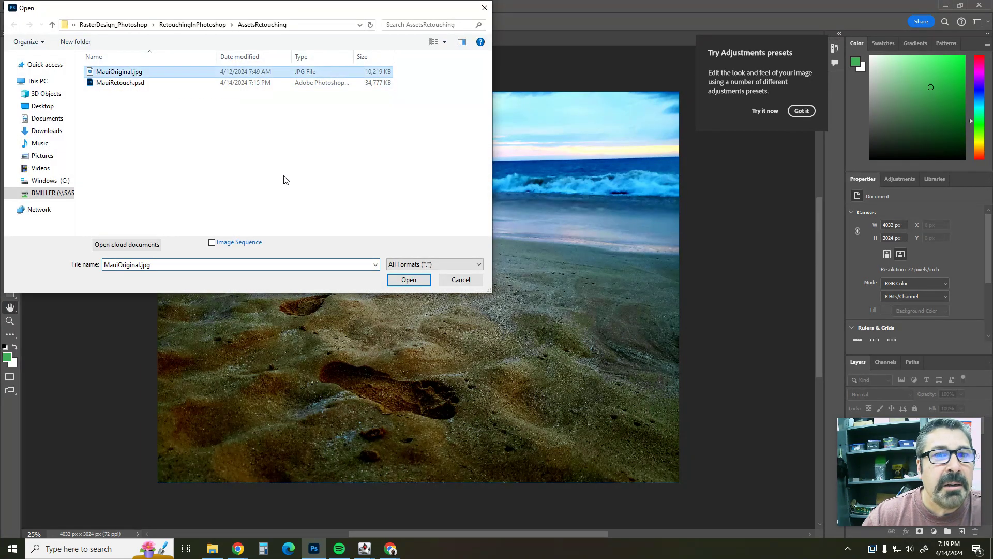
left_click(409, 279)
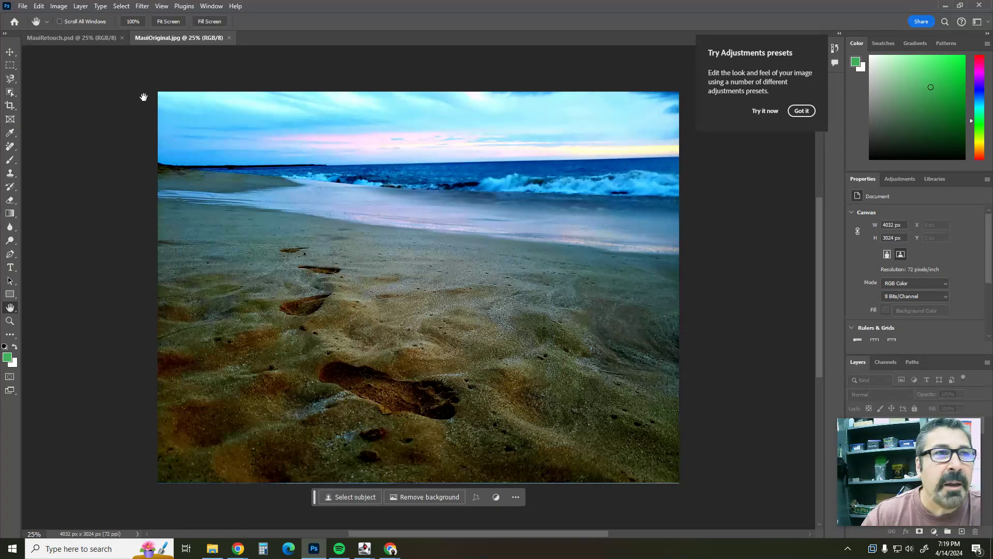
Start saving the open photo as a new file and name it MauiRetouch, without the jpg extension
left_click(23, 6)
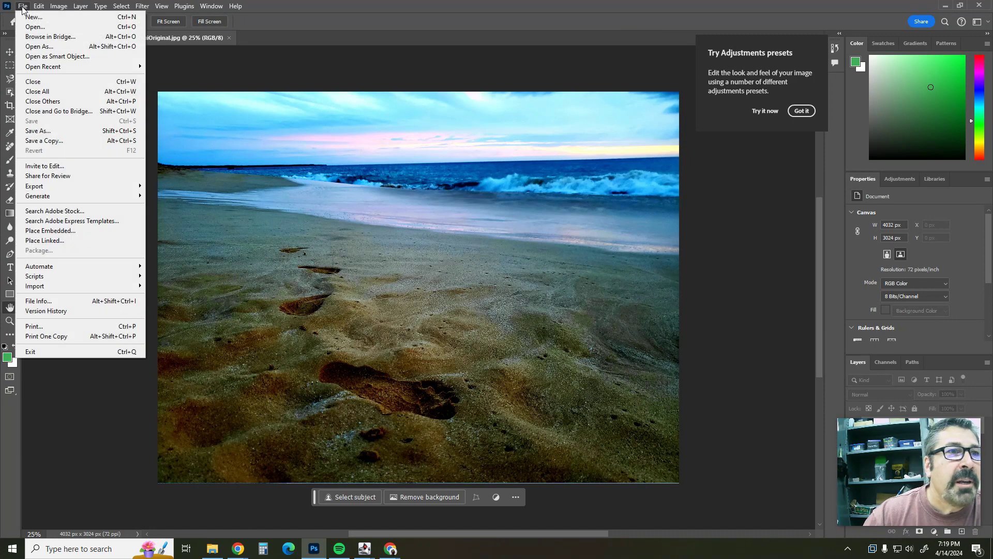
left_click(52, 134)
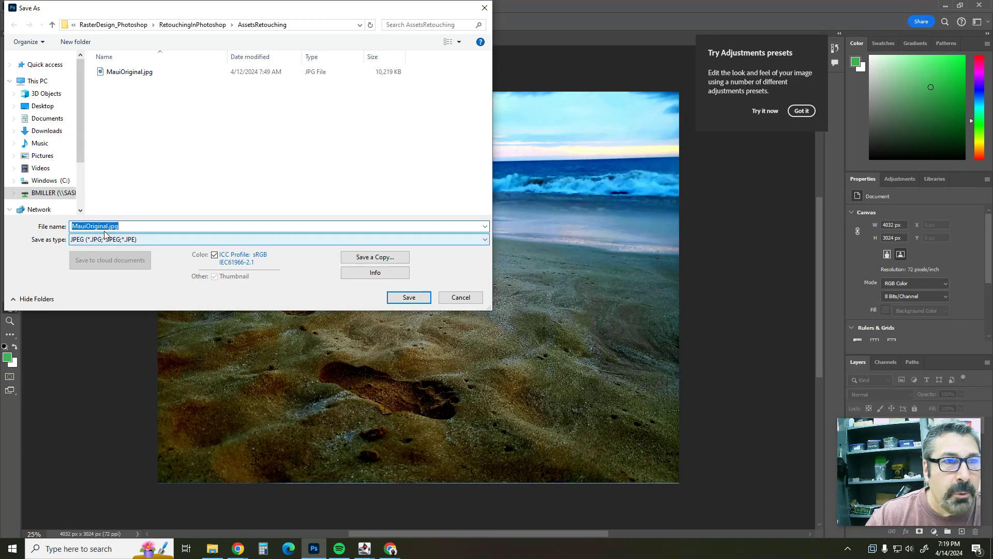
left_click(111, 226)
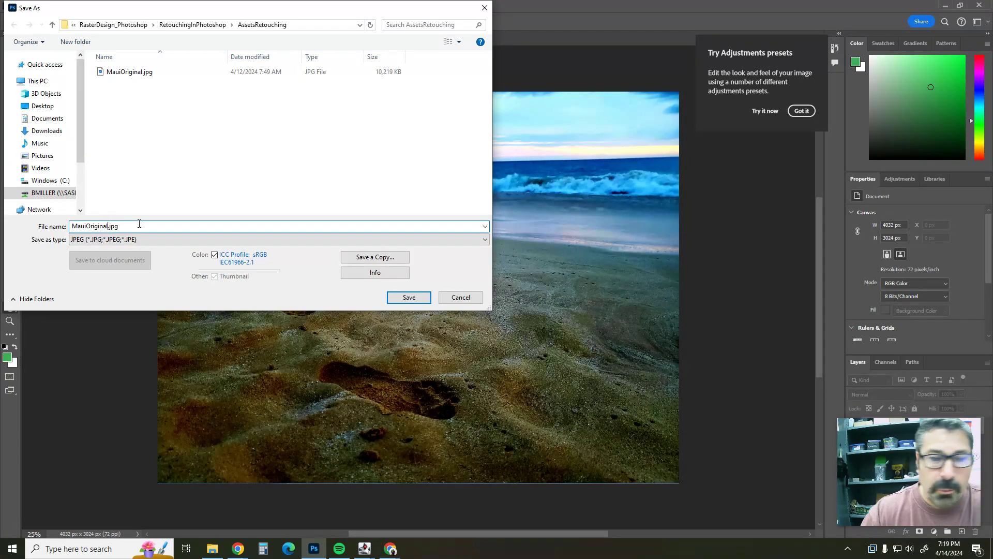
key("BackSpace")
key("BackSpace")
key("BackSpace")
key("BackSpace")
key("BackSpace")
key("BackSpace")
key("BackSpace")
key("BackSpace")
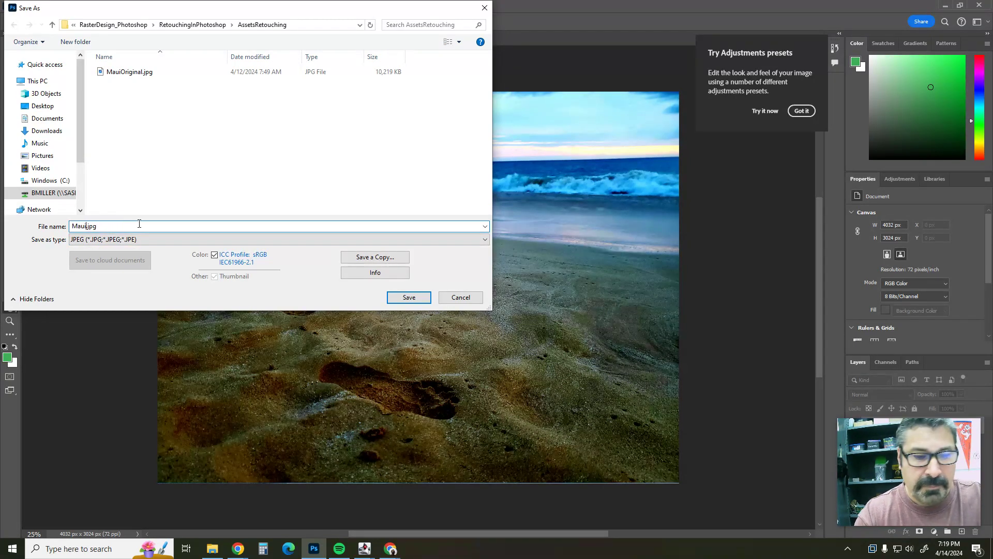
type("Retouch")
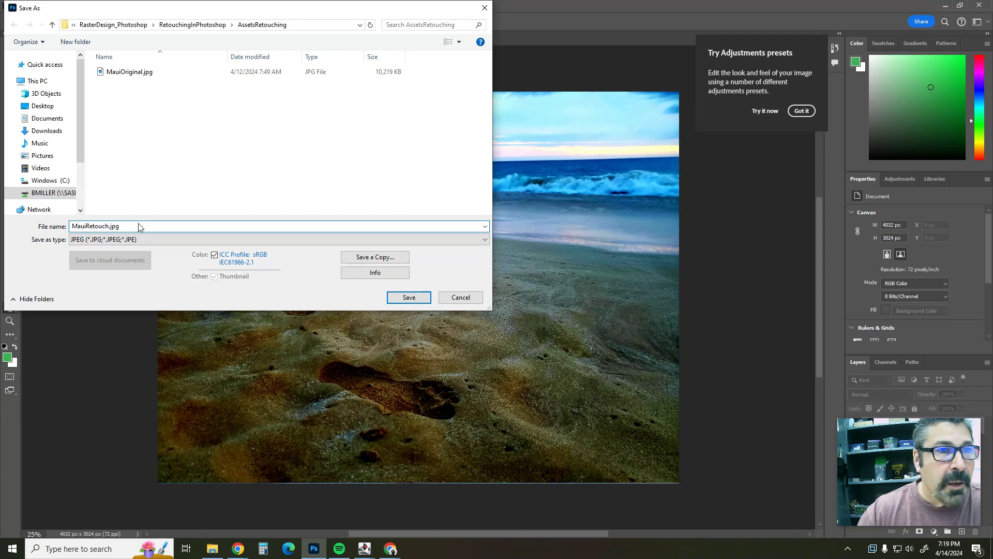
key("BackSpace")
key("BackSpace")
key("BackSpace")
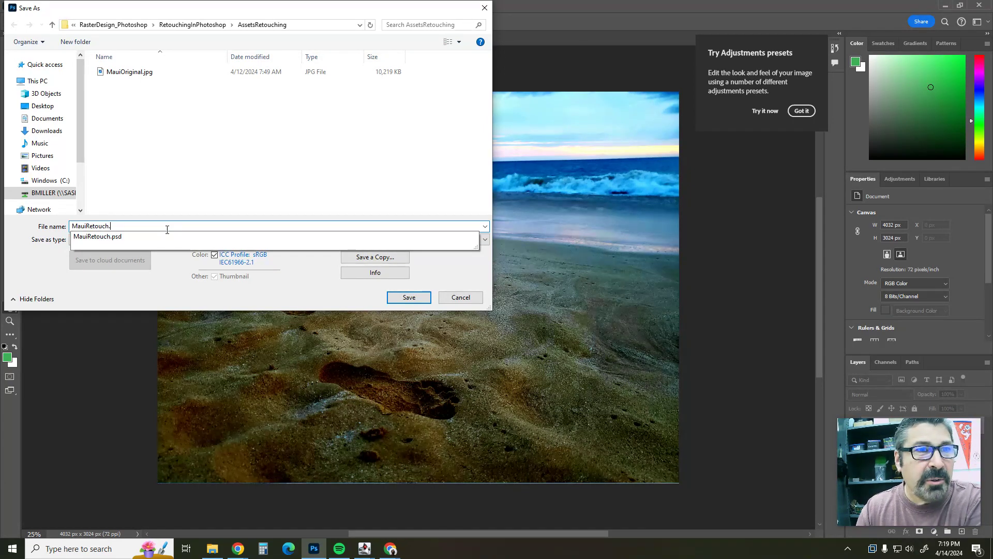
left_click(113, 301)
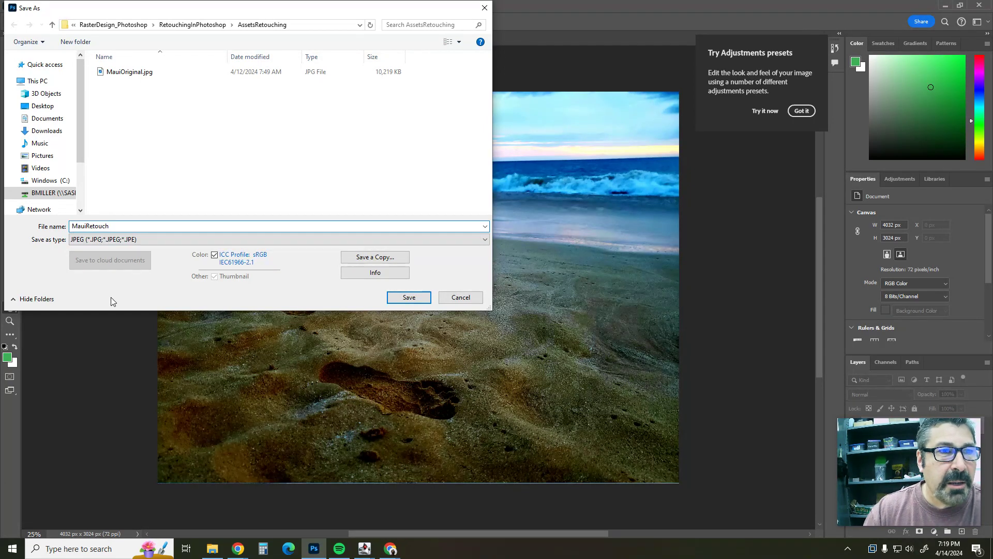
Set the file format to Photoshop (PSD) and save MauiRetouch.psd in the RetouchingInPhotoshop folder
left_click(153, 240)
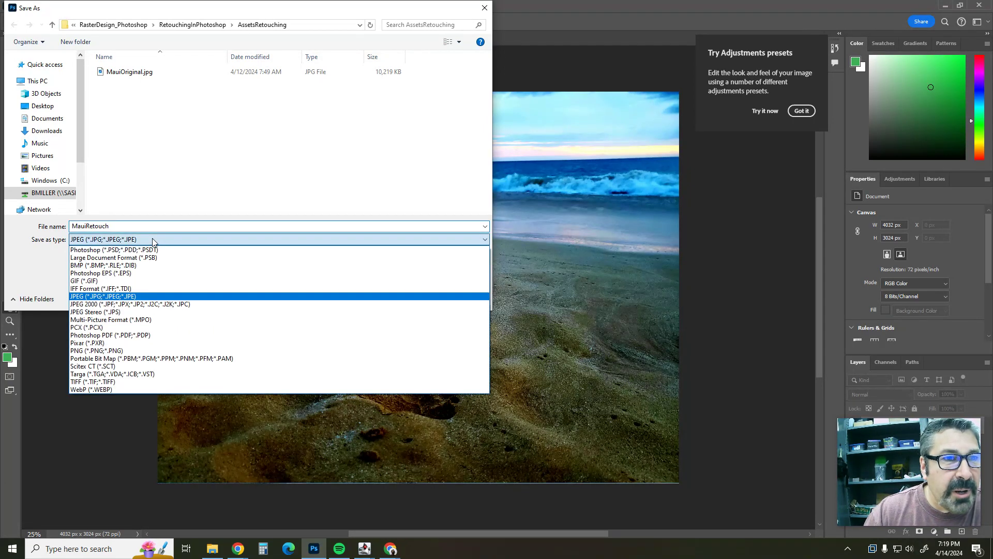
left_click(117, 251)
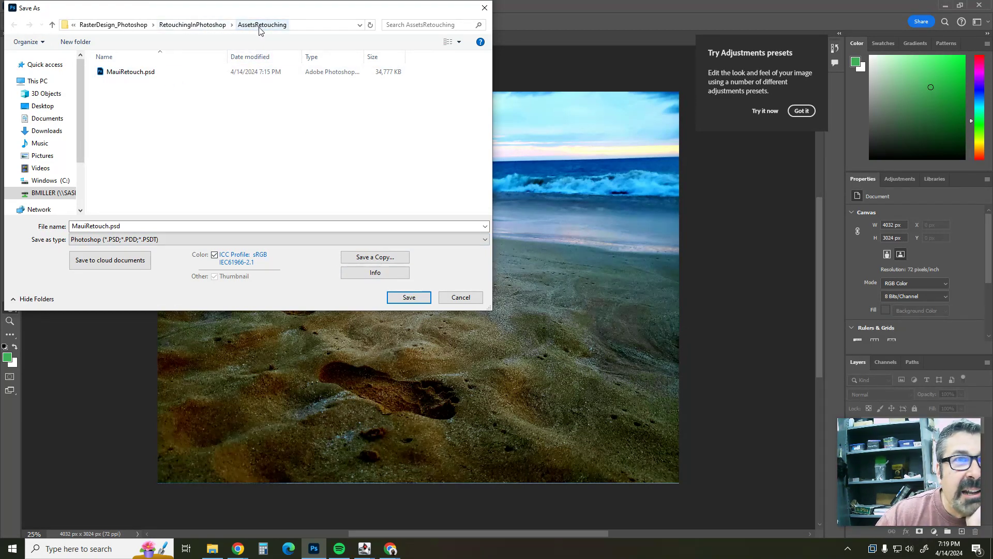
left_click(204, 27)
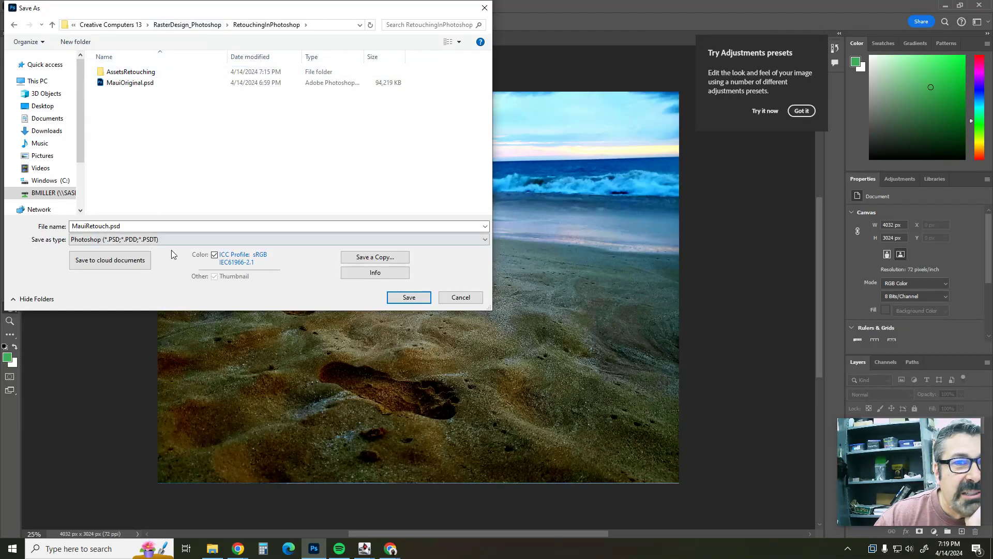
left_click(408, 298)
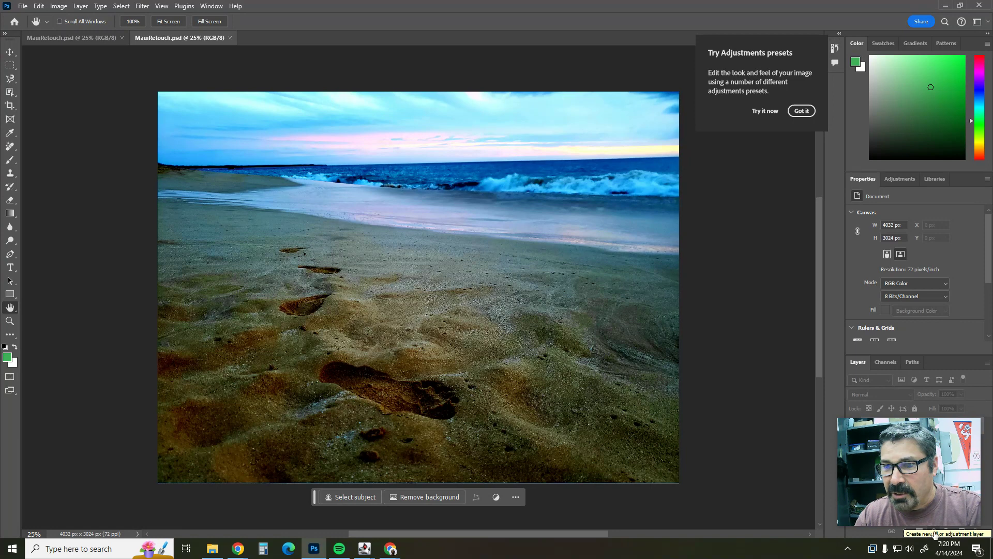
Switch to the scoring guide in Google Docs and colour question 7, about the process for retouching a photo, red
mouse_move(904, 485)
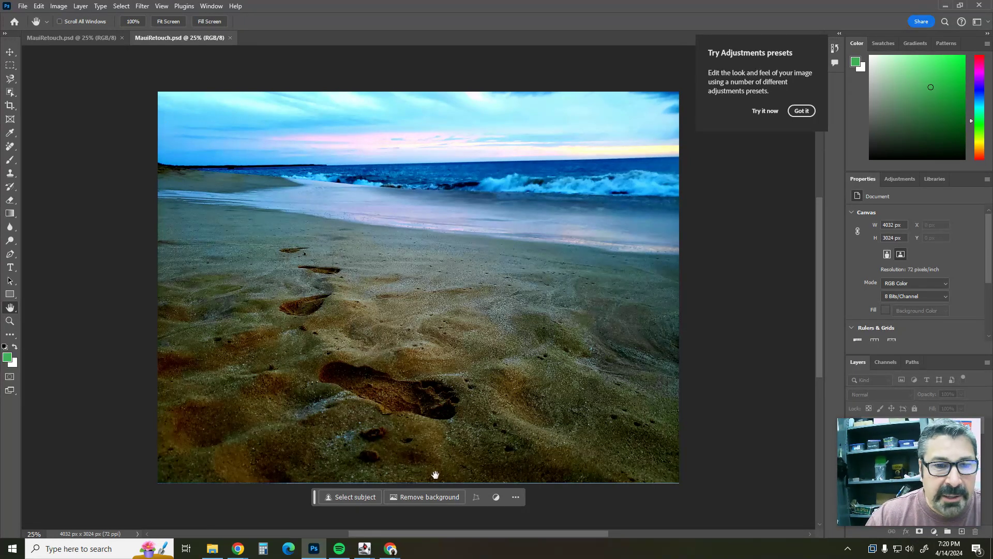
mouse_move(393, 553)
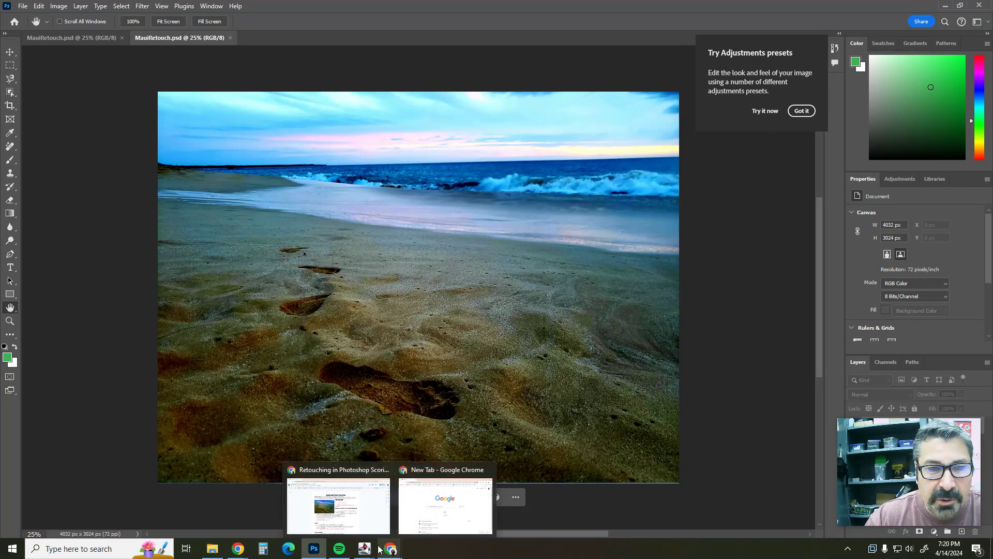
left_click(362, 522)
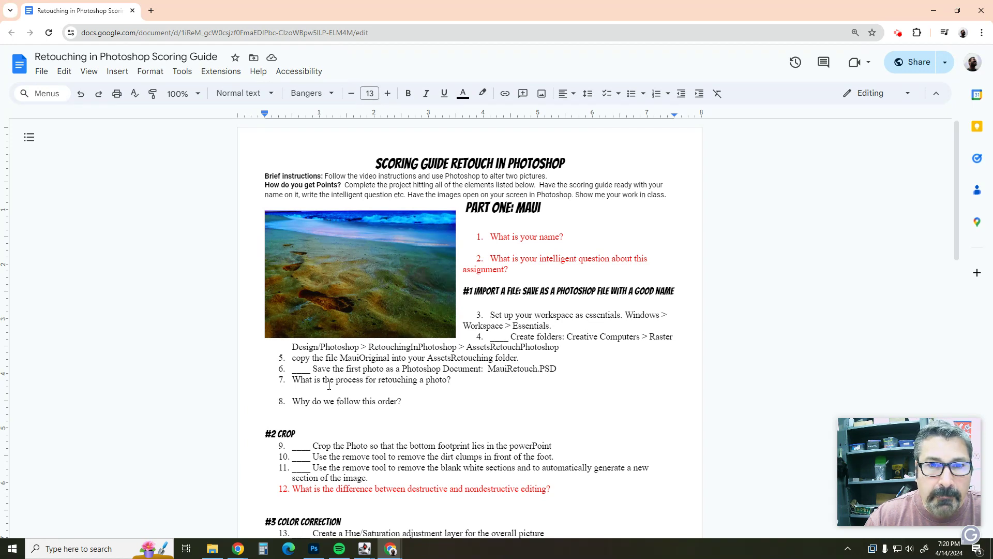
scroll(329, 385, "down", 2)
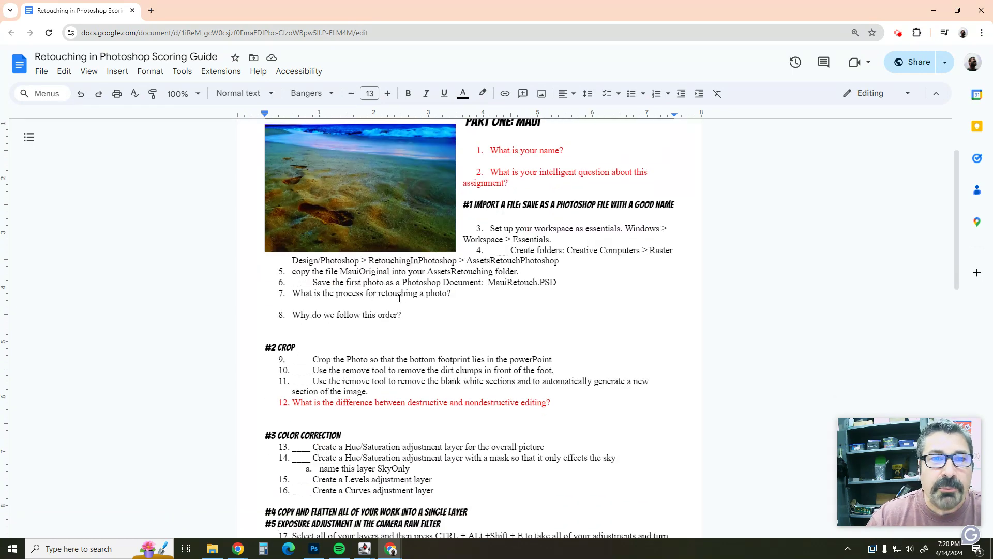
mouse_move(451, 295)
left_mouse_down()
mouse_move(282, 293)
mouse_move(294, 289)
left_mouse_up()
left_click(463, 94)
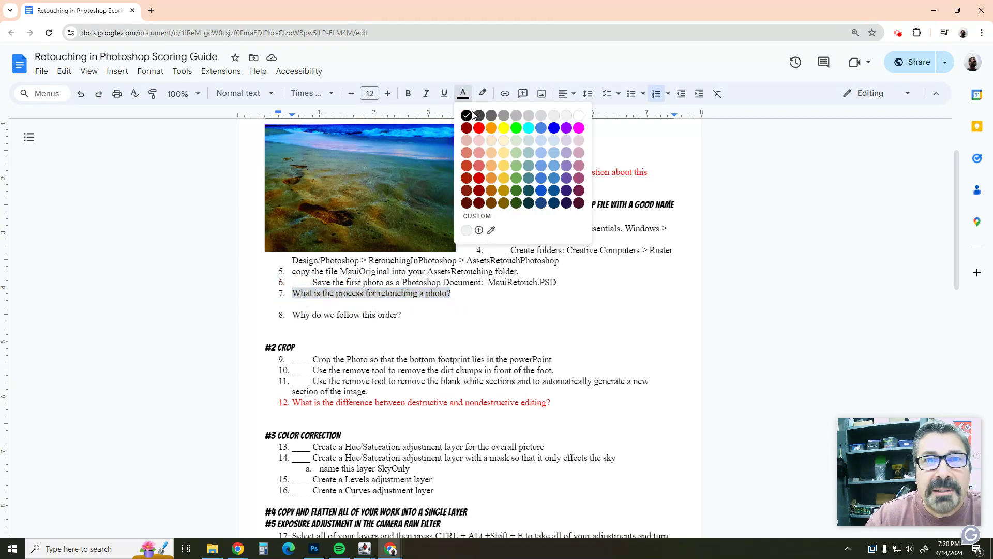
left_click(478, 129)
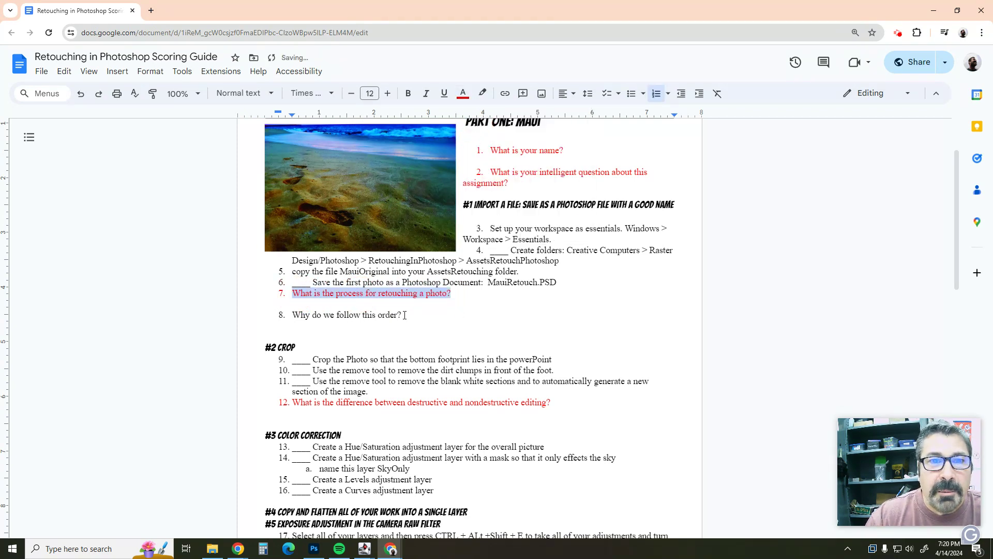
Colour question 8, "Why do we follow this order?", red
left_click_drag(404, 315, 282, 316)
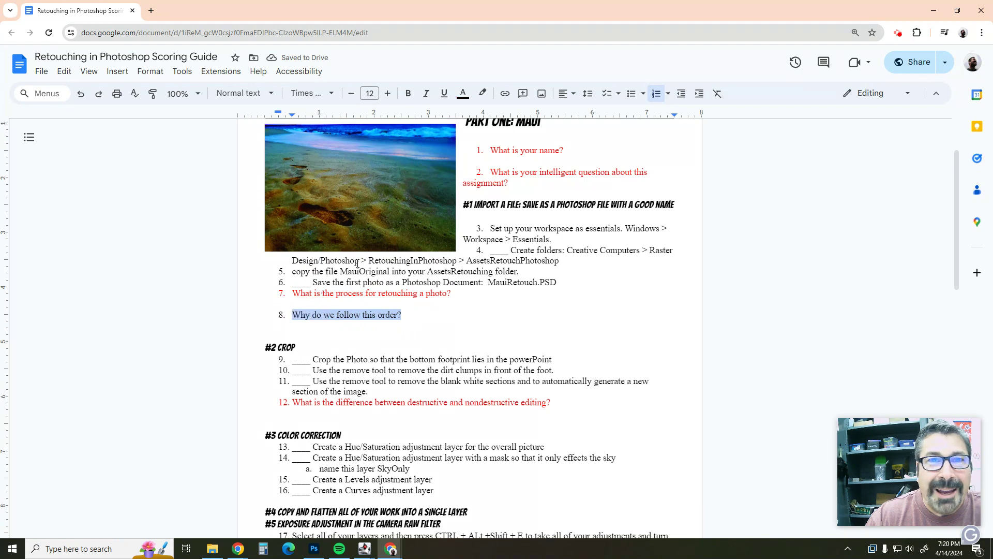
left_click(463, 94)
left_click(479, 129)
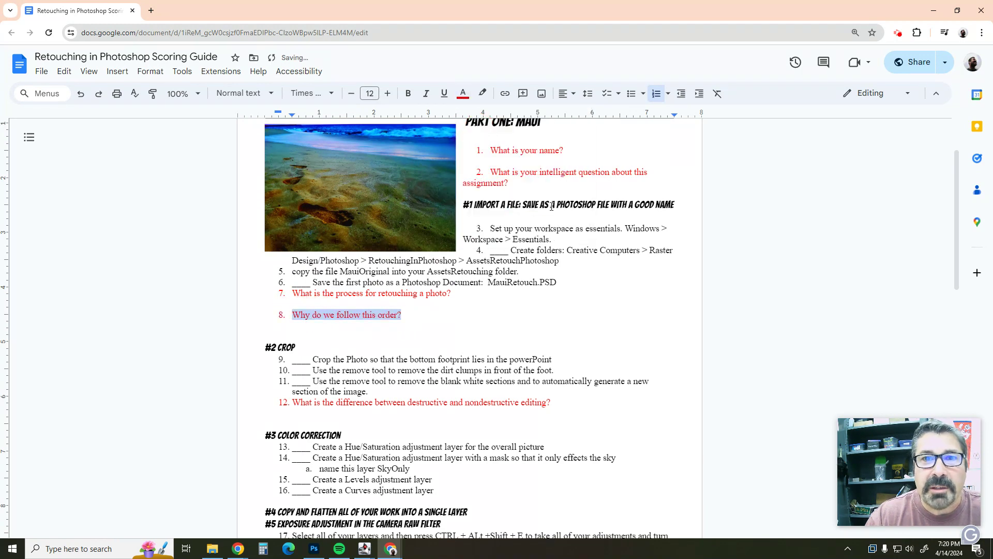
Review the scoring guide's Part One stages, from importing the file and cropping to colour correction, noise reduction and export
scroll(555, 226, "up", 2)
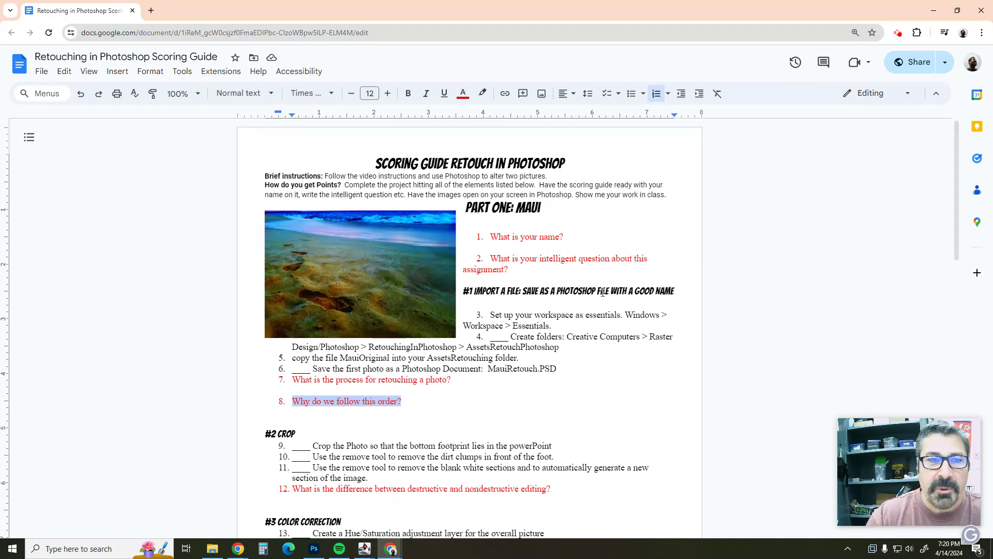
scroll(423, 275, "down", 3)
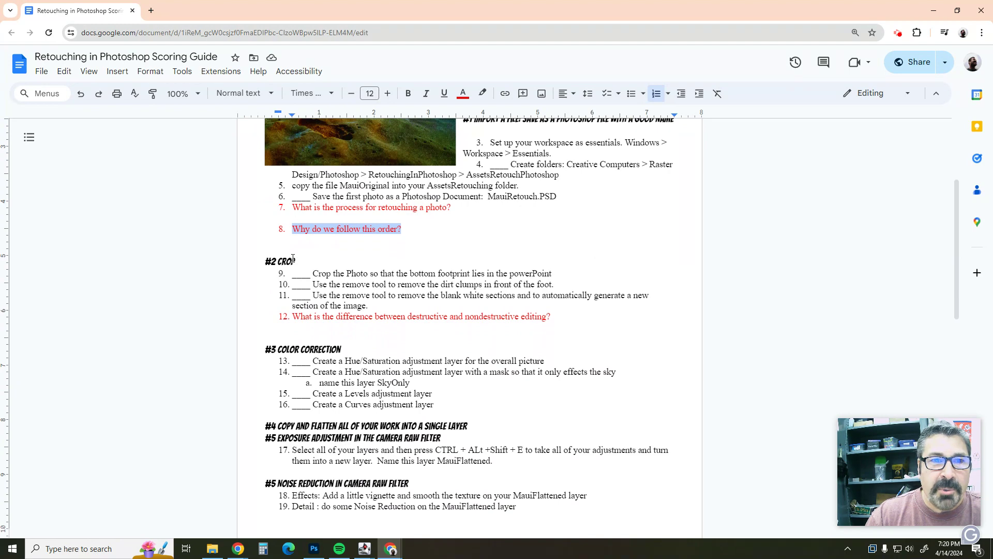
scroll(293, 257, "down", 3)
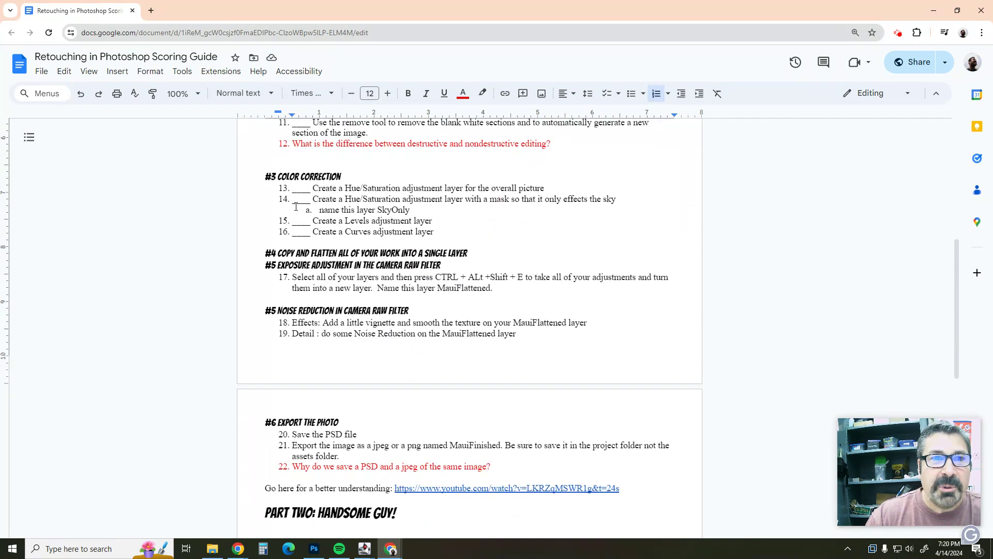
scroll(296, 207, "up", 2)
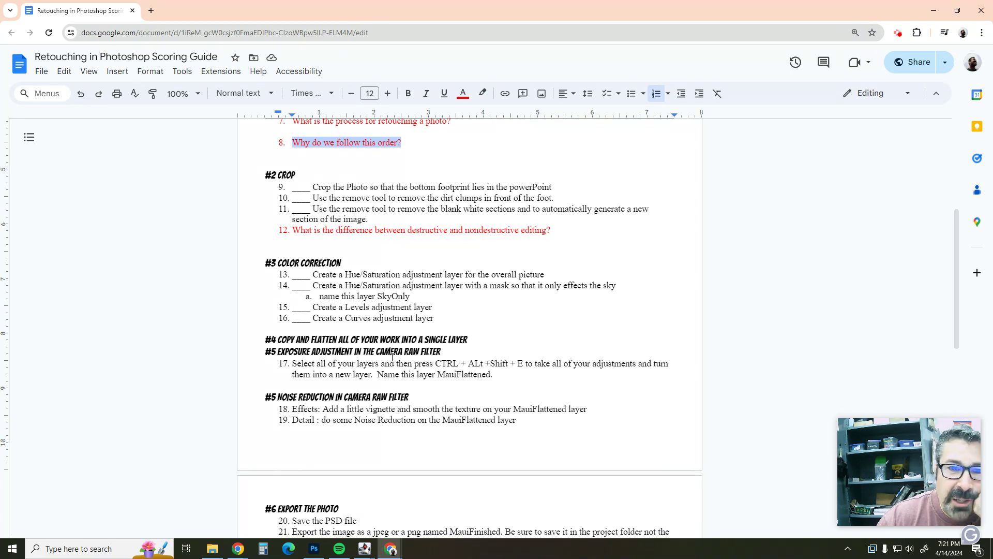
scroll(332, 373, "down", 3)
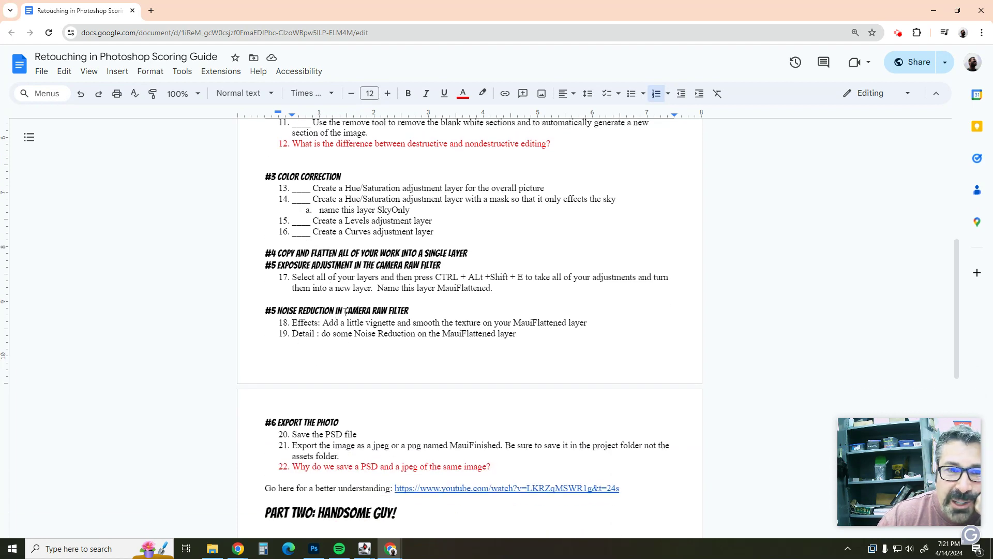
Check the scoring guide's export and cropping stages, and switch to Photoshop with the Crop tool active on MauiRetouch.psd
scroll(392, 317, "down", 6)
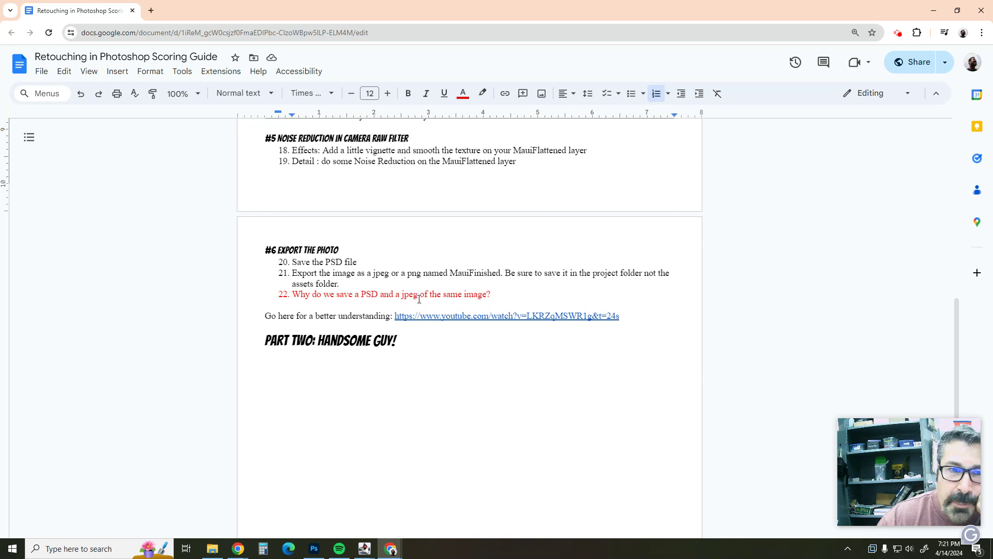
scroll(405, 292, "up", 15)
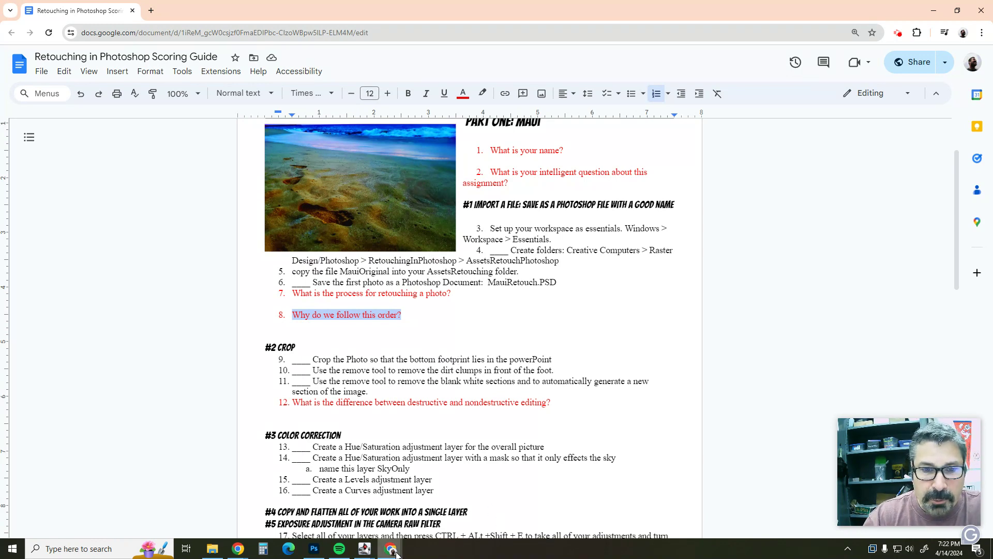
left_click(314, 549)
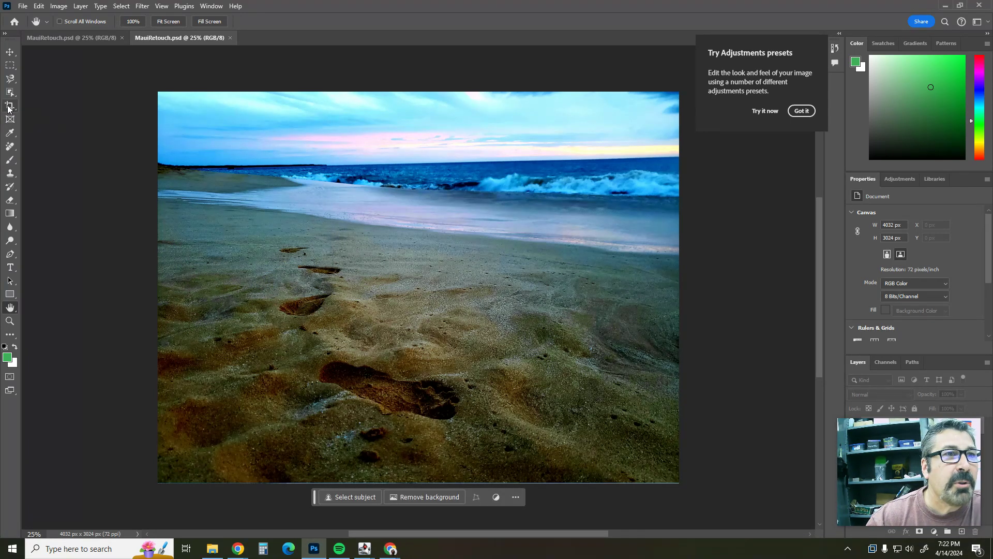
left_click(8, 106)
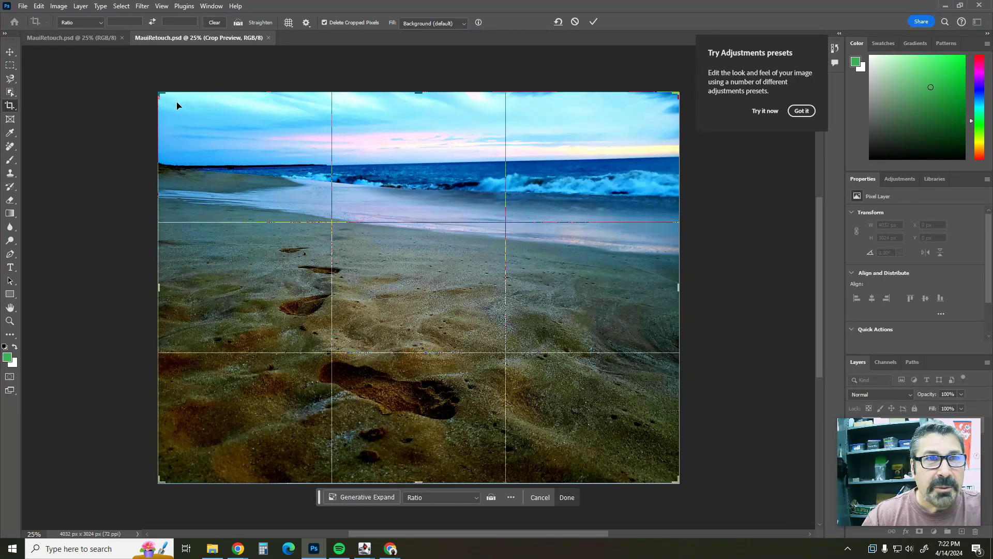
left_click_drag(159, 93, 207, 157)
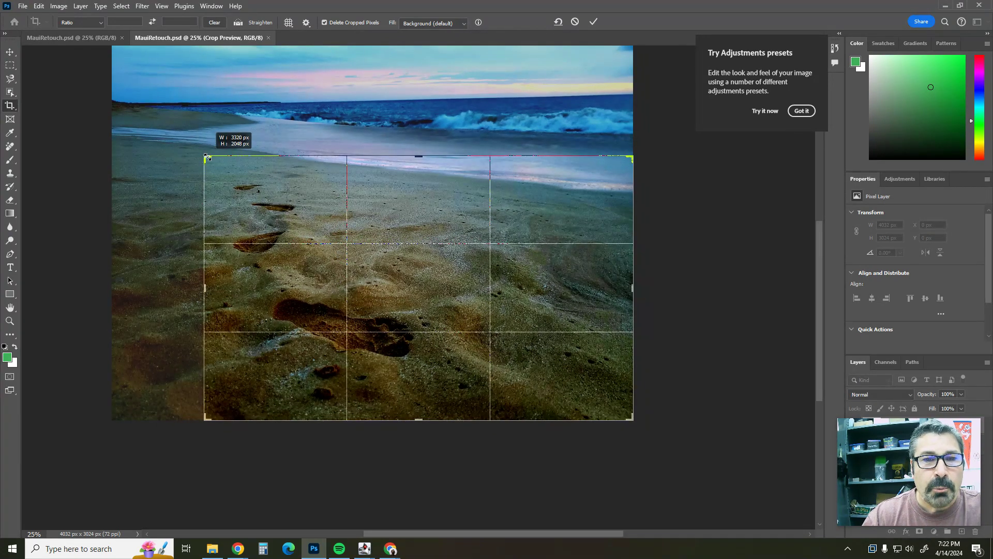
left_click_drag(207, 157, 207, 158)
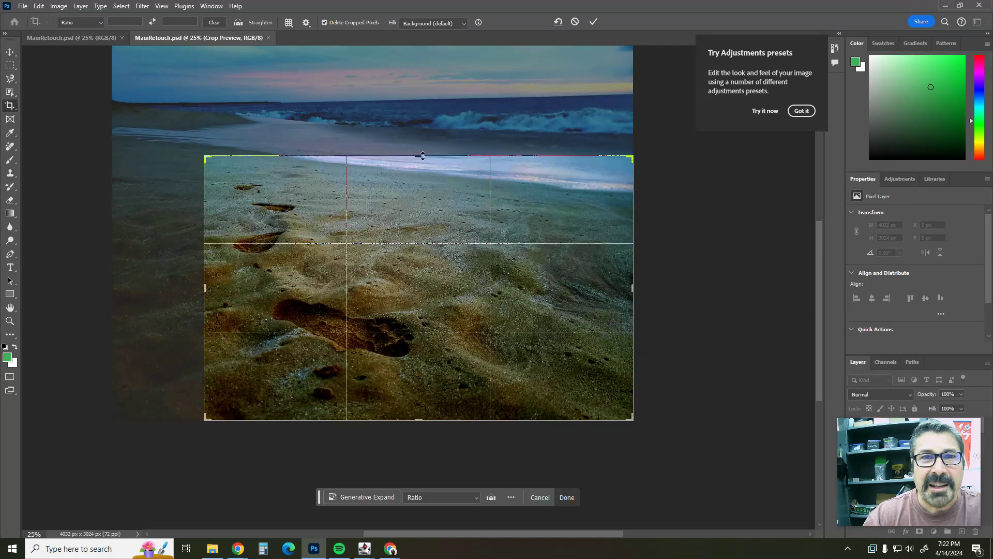
left_click_drag(418, 156, 410, 119)
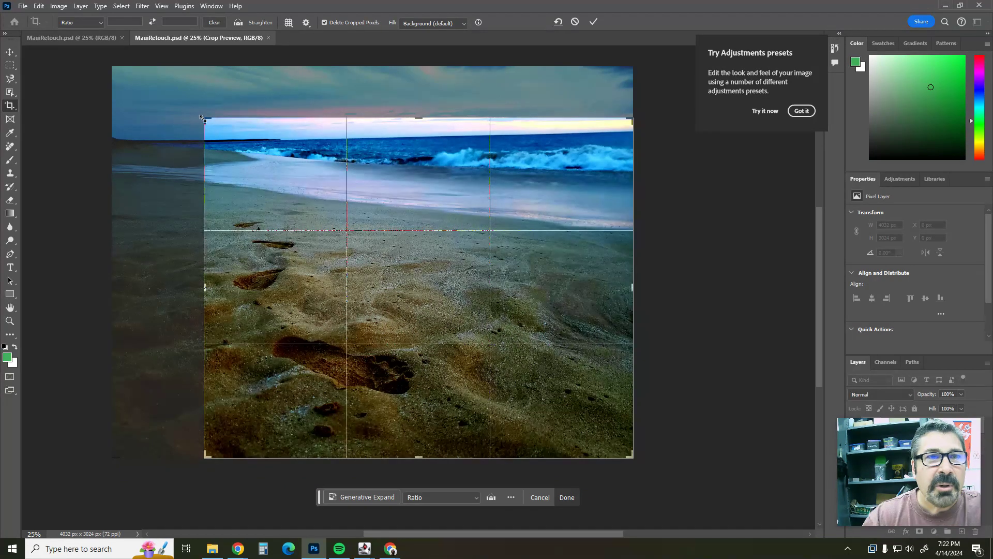
left_click_drag(206, 118, 161, 92)
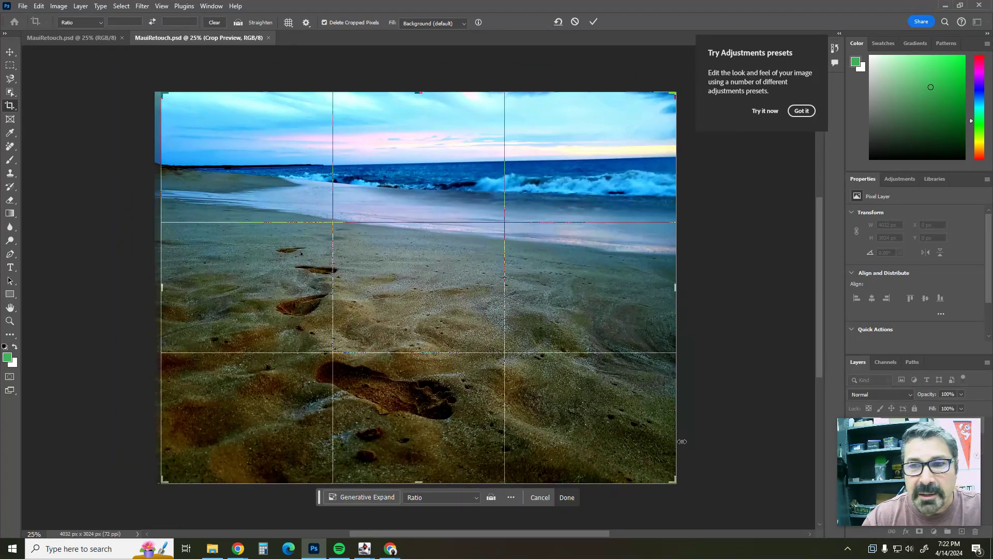
Crop to about 4216 × 3344 px, extending past the photo's right and bottom edges and trimming its left side to put the bottom footprint on a power point
left_click_drag(677, 482, 717, 503)
left_click_drag(127, 287, 150, 296)
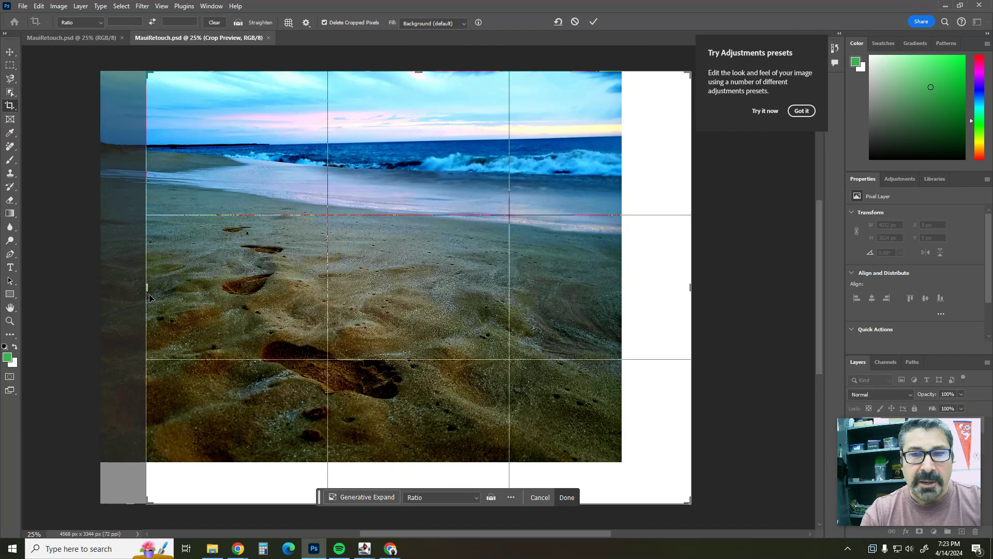
left_click(567, 497)
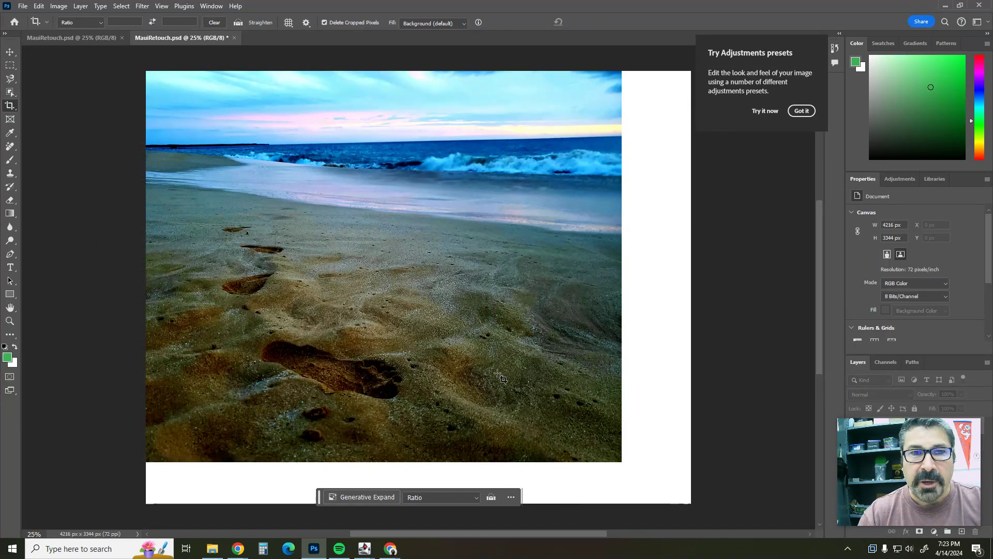
Choose the Remove Tool from the healing tools and set its brush size to 39
scroll(463, 356, "down", 2)
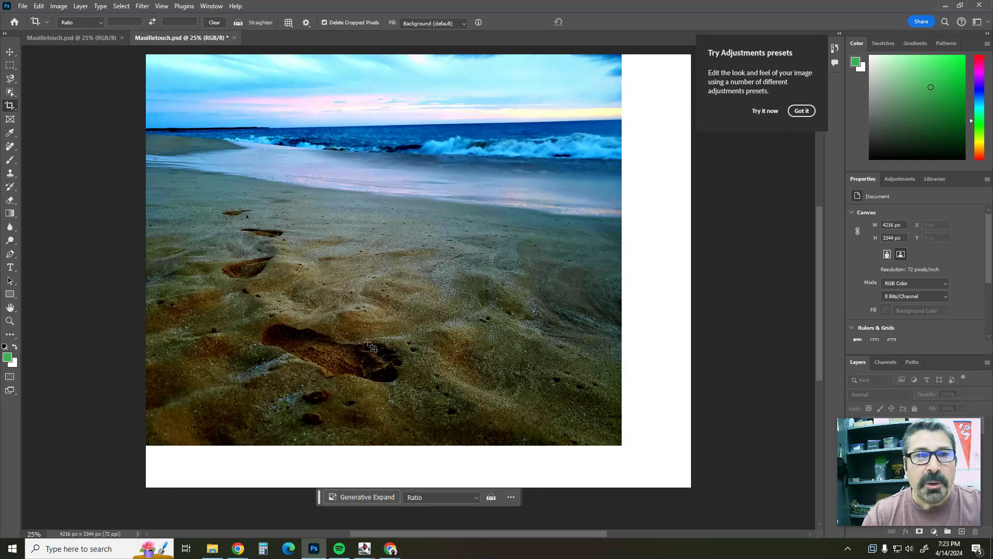
scroll(370, 346, "down", 1)
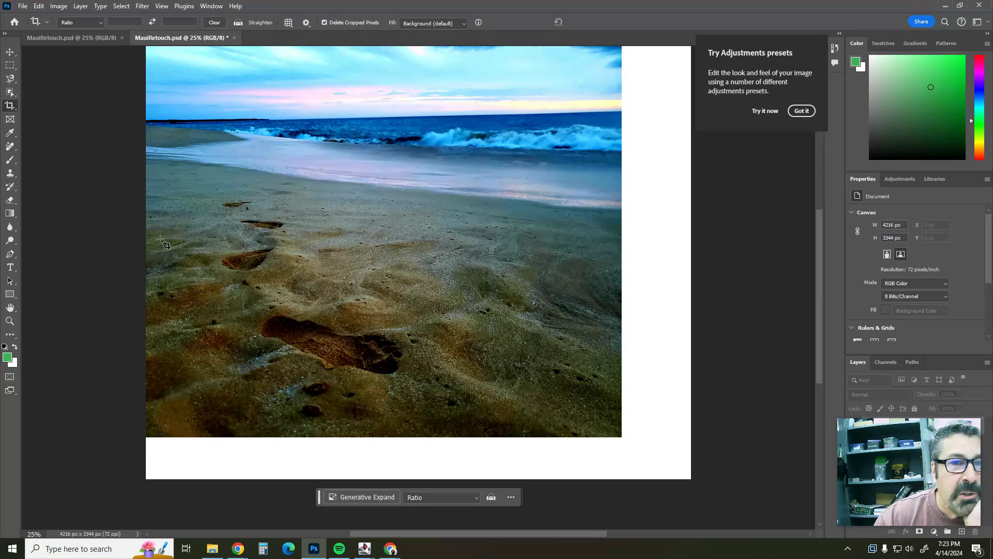
left_click(11, 147)
right_click(12, 149)
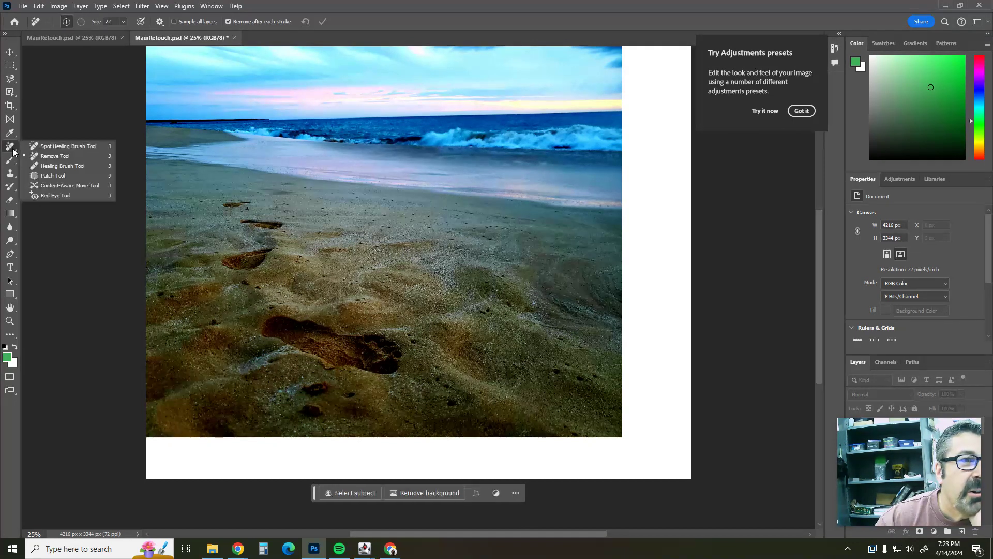
left_click(58, 156)
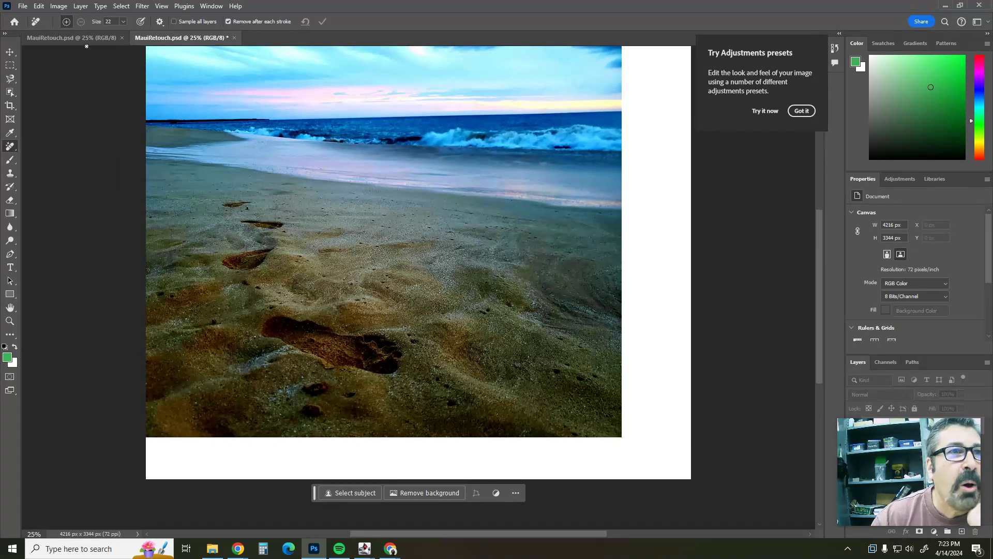
left_click(124, 22)
left_click_drag(122, 32, 132, 32)
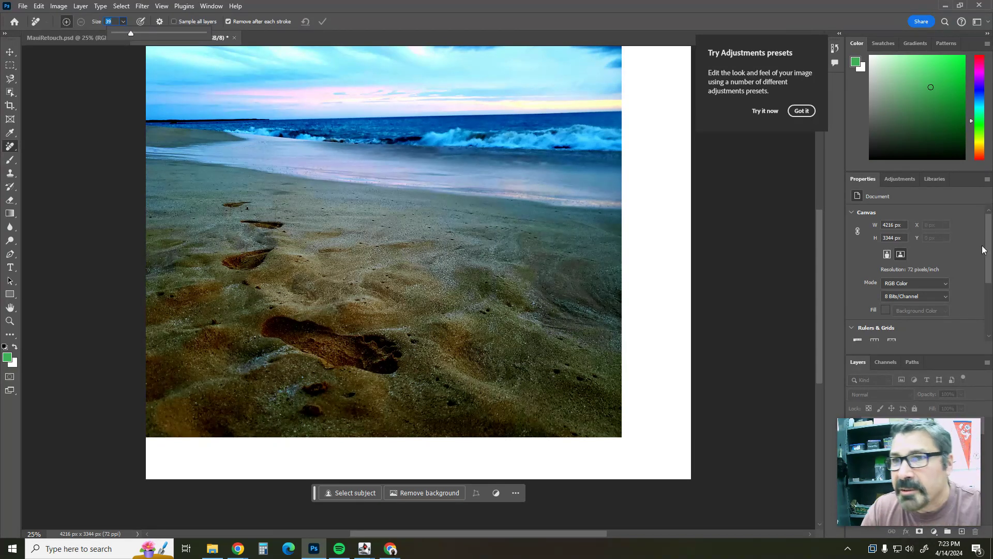
left_click_drag(989, 252, 992, 330)
left_click_drag(870, 443, 831, 239)
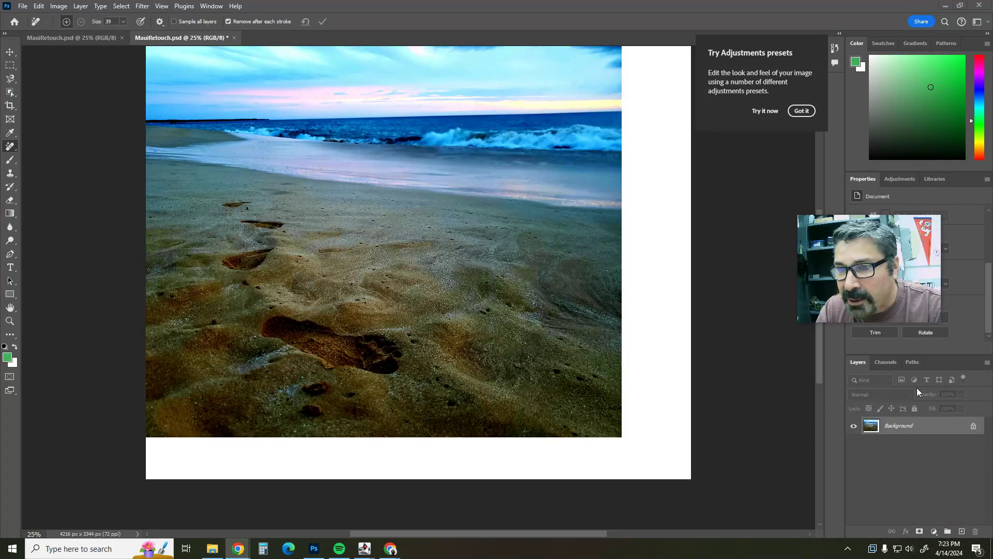
left_click_drag(887, 287, 878, 324)
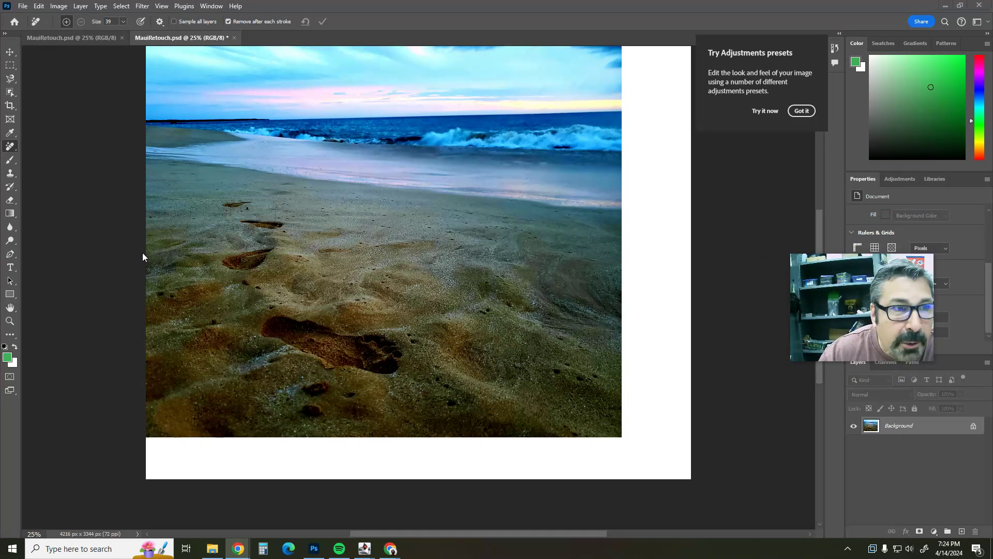
Remove the two dark dirt clumps in the sand below the bottom footprint with the Remove Tool
left_click(8, 146)
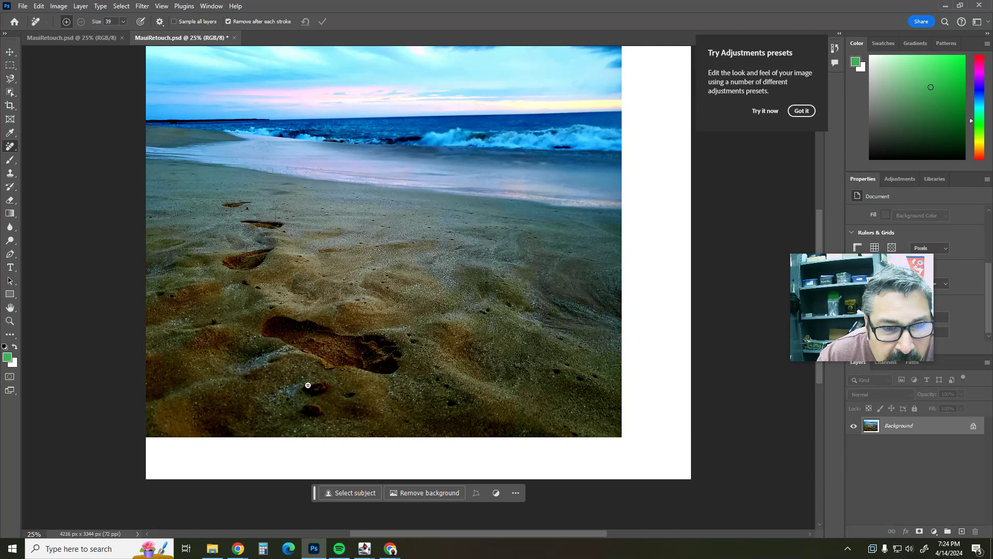
mouse_move(308, 388)
left_mouse_down()
mouse_move(322, 393)
mouse_move(306, 389)
mouse_move(322, 381)
left_mouse_up()
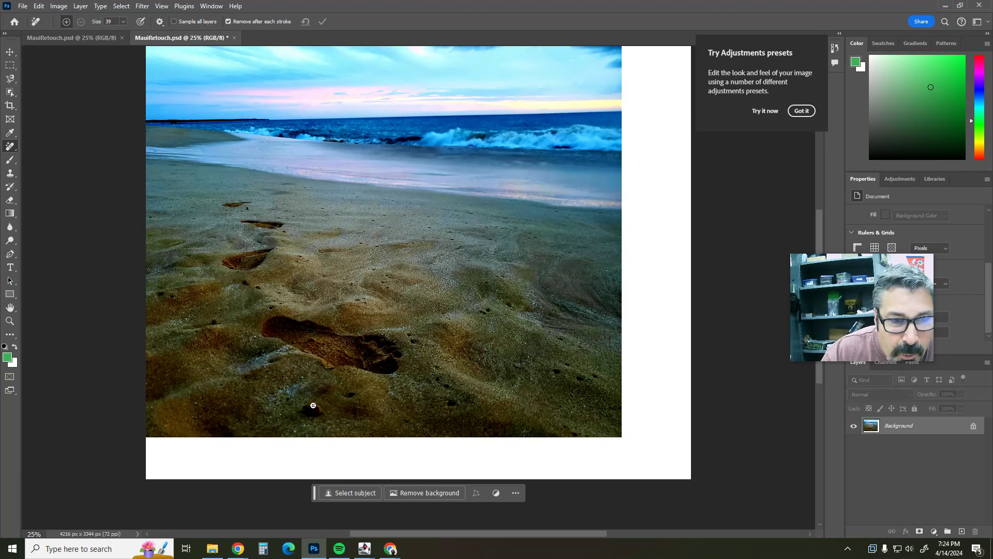
mouse_move(303, 408)
left_mouse_down()
mouse_move(315, 416)
mouse_move(317, 404)
left_mouse_up()
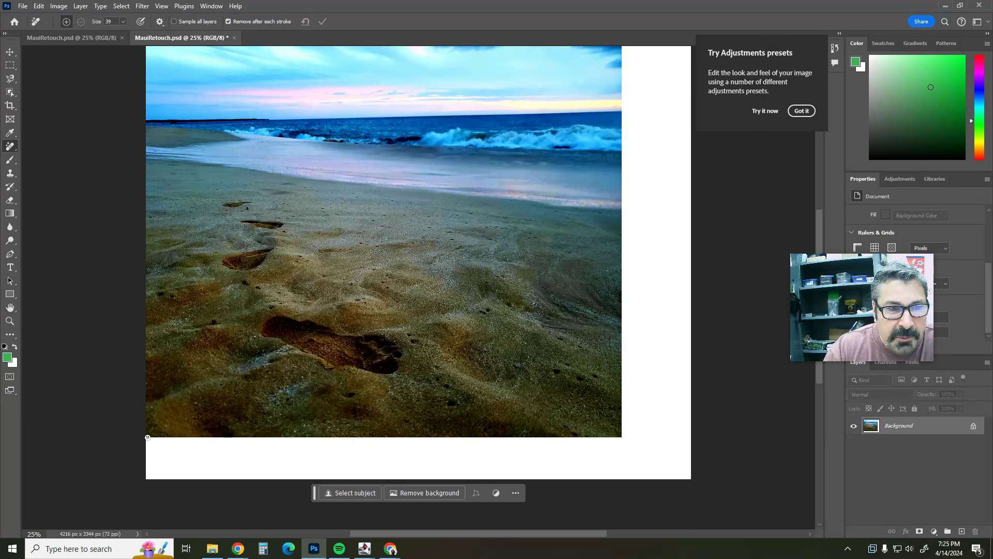
Enlarge the Remove Tool brush to 70 and outline the blank white strip along the photo's bottom edge to fill it with generated sand
left_click_drag(147, 437, 168, 437)
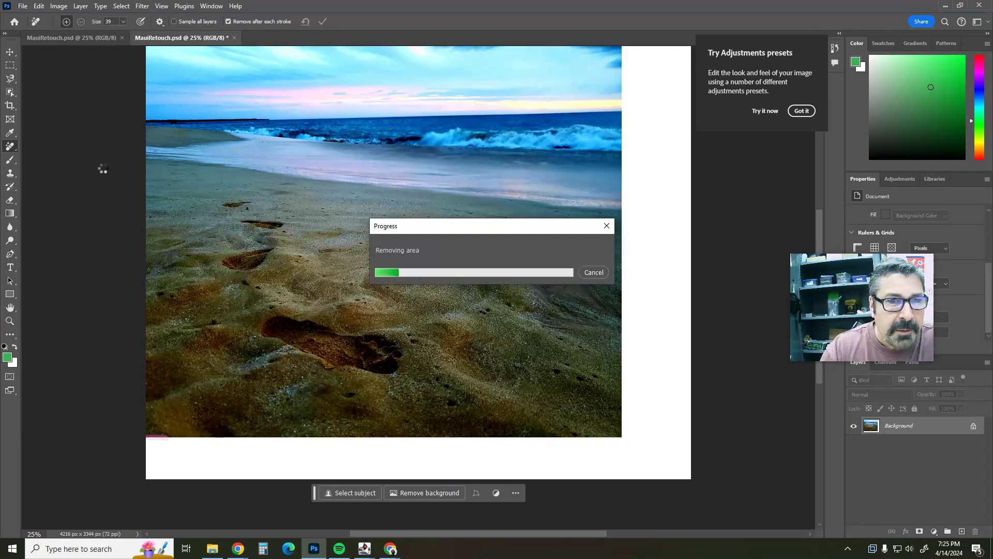
left_click(588, 272)
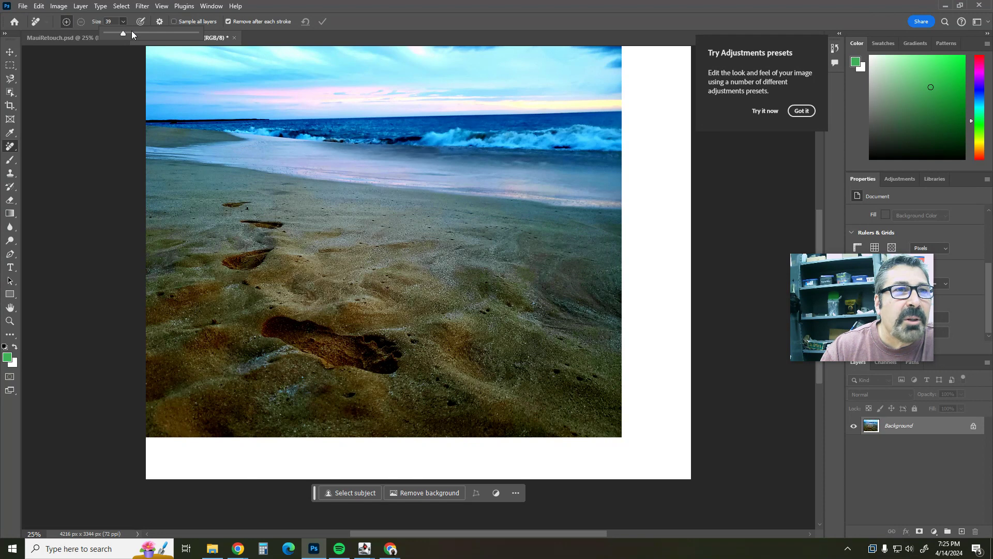
left_click_drag(132, 34, 132, 33)
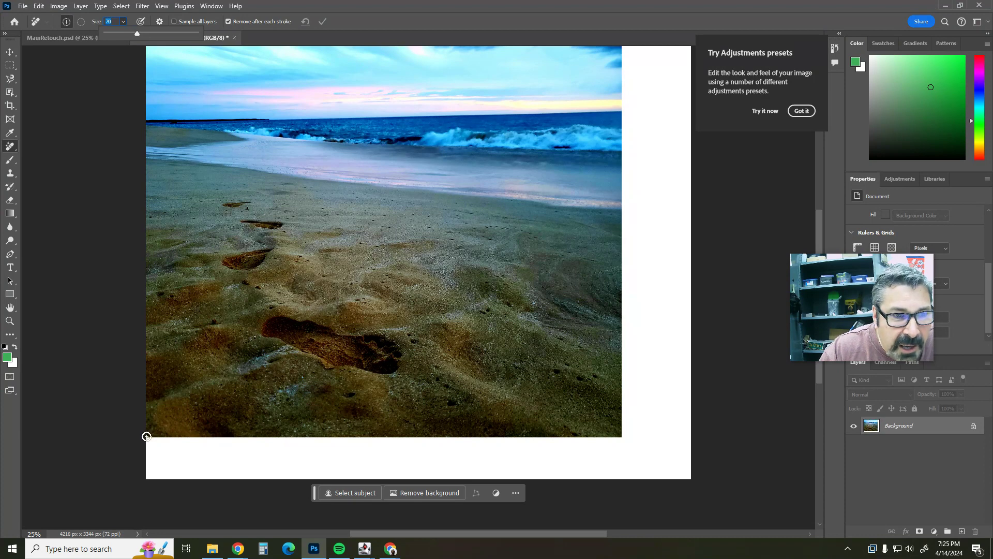
left_click_drag(147, 436, 666, 436)
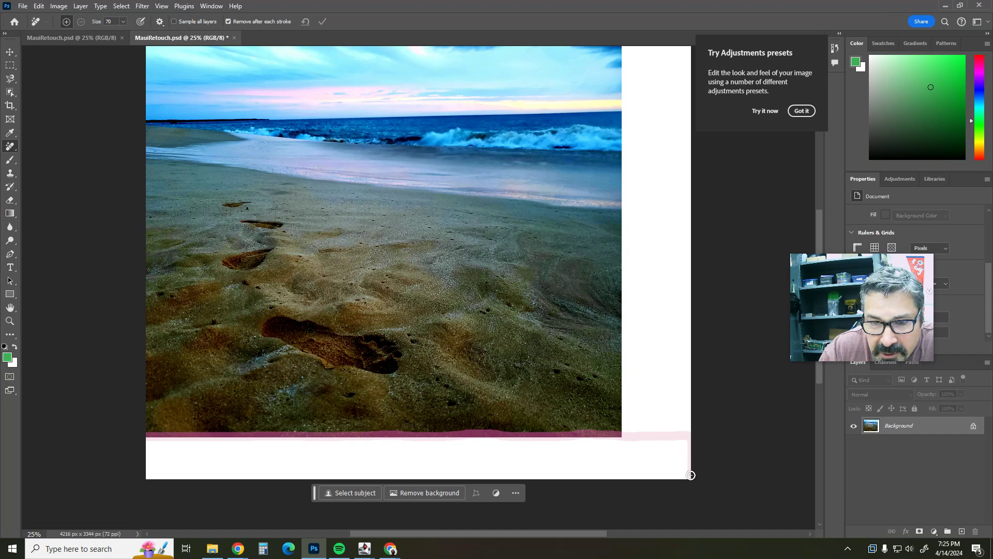
left_click_drag(691, 474, 650, 481)
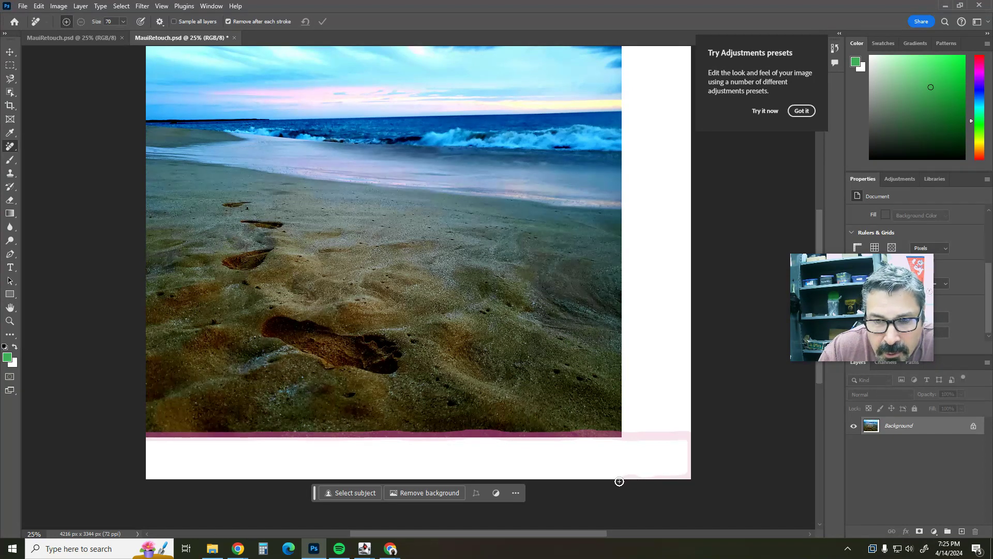
left_click_drag(546, 479, 518, 480)
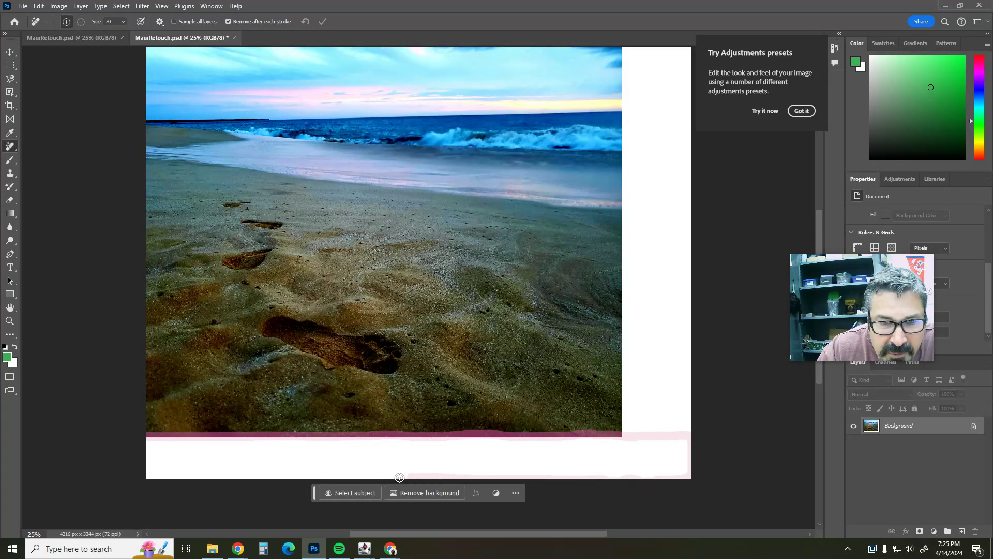
left_click_drag(399, 476, 162, 478)
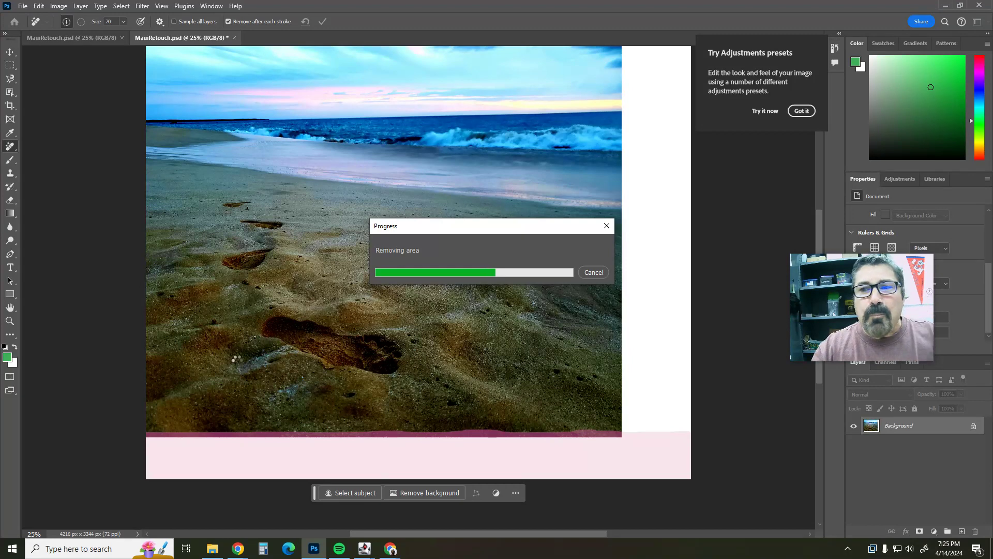
Outline the blank white strip along the photo's right edge with the Remove Tool to generate matching sky, sea and sand
left_click_drag(856, 272, 870, 423)
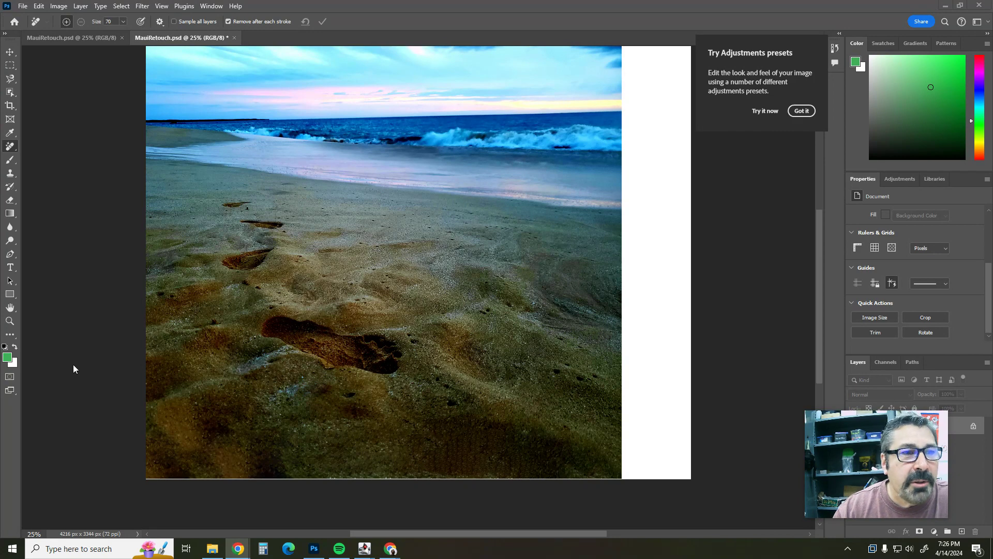
left_click(13, 148)
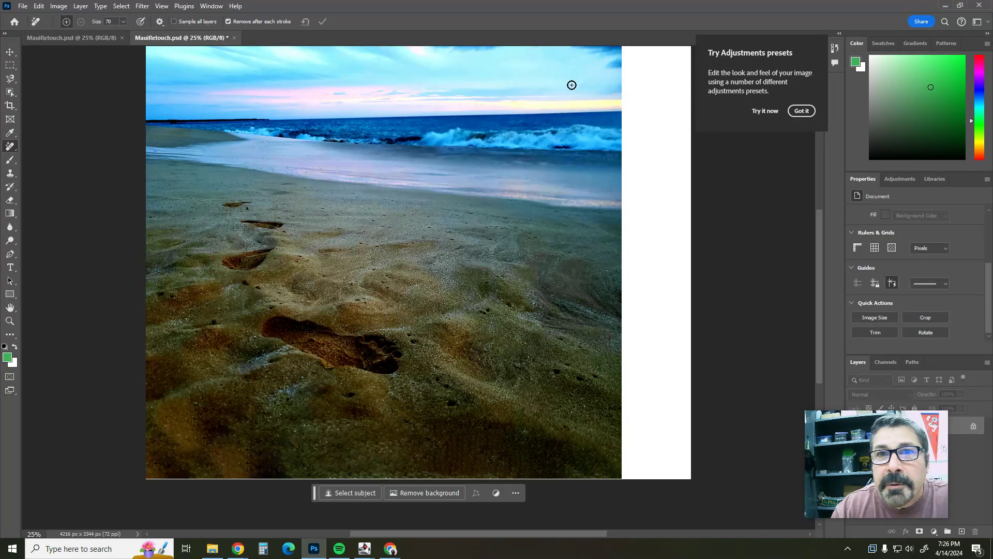
left_click_drag(623, 47, 684, 49)
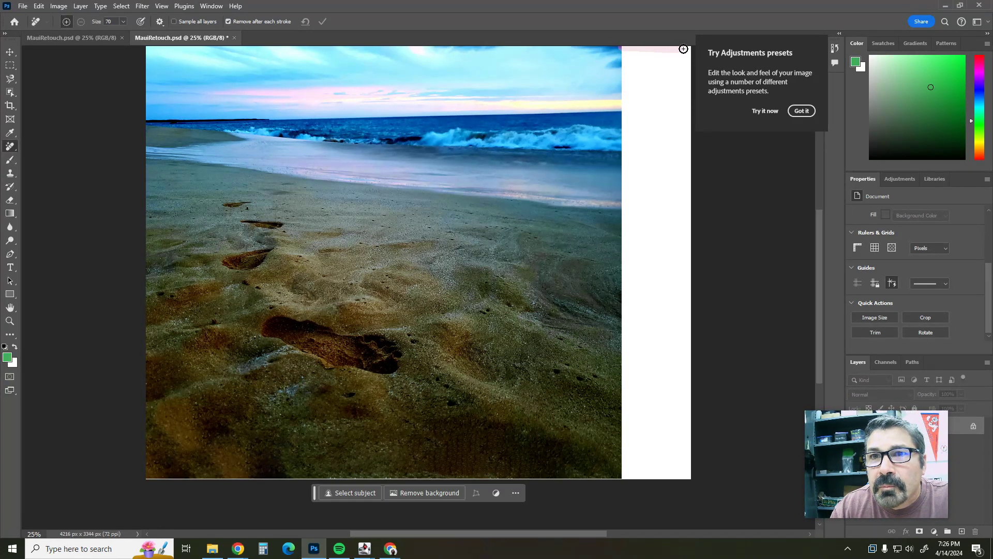
left_click_drag(690, 108, 689, 472)
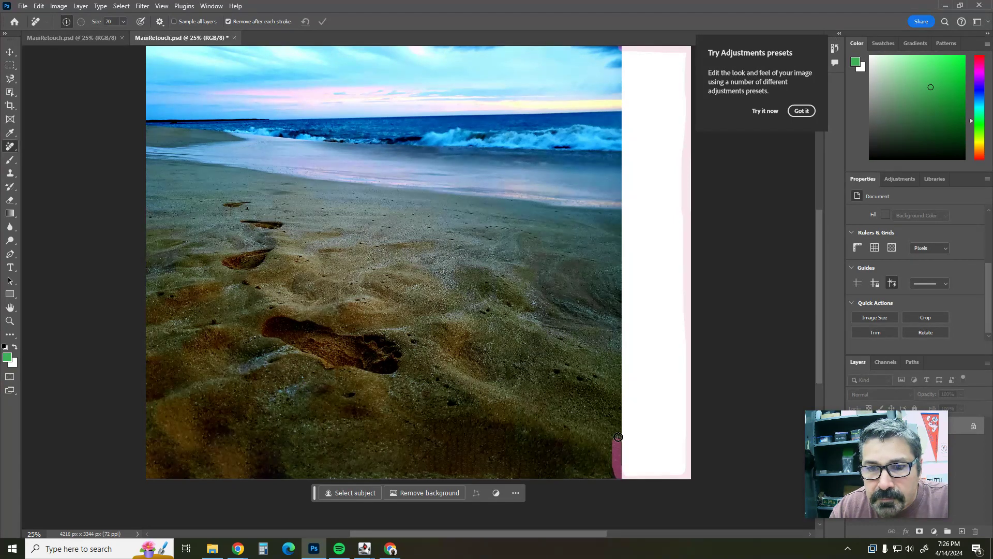
left_click_drag(618, 437, 623, 93)
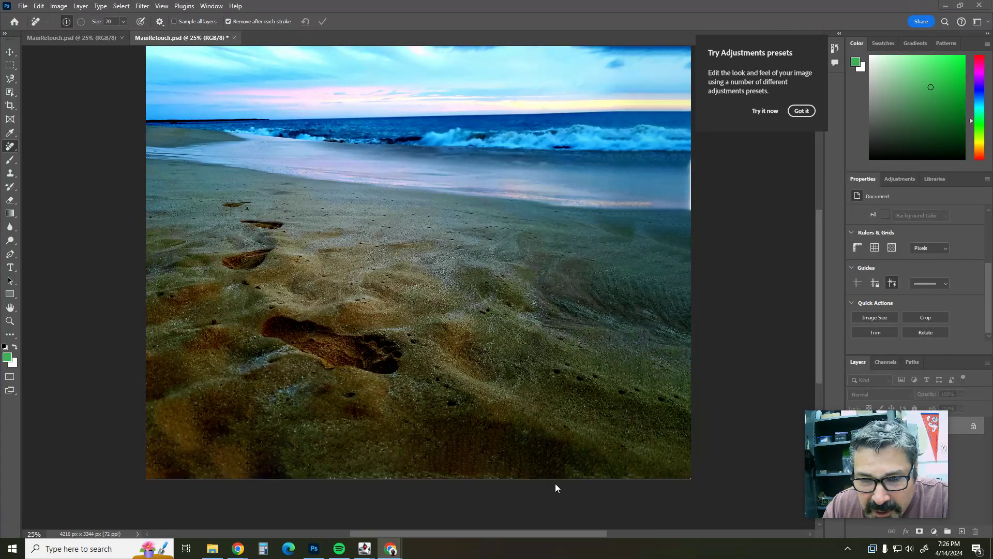
Crop the photo slightly tighter to 4184 x 3304 px, trimming the leftover white slivers along its bottom and right edges
left_click(19, 113)
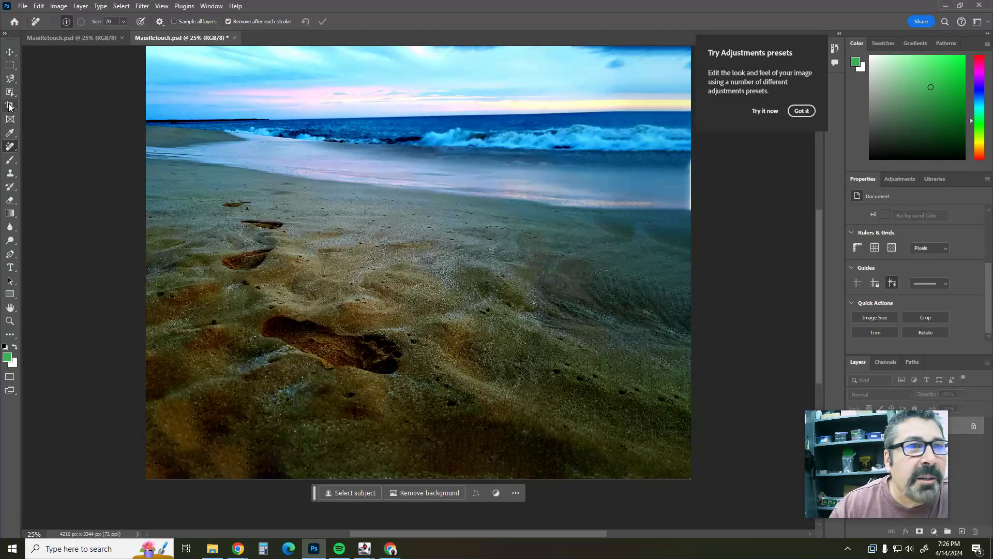
left_click(194, 152)
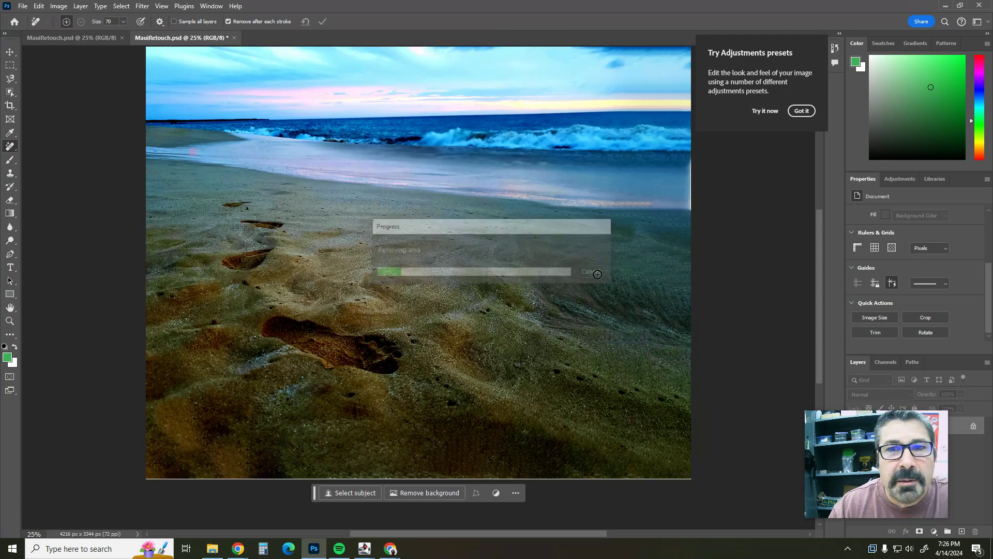
key("c")
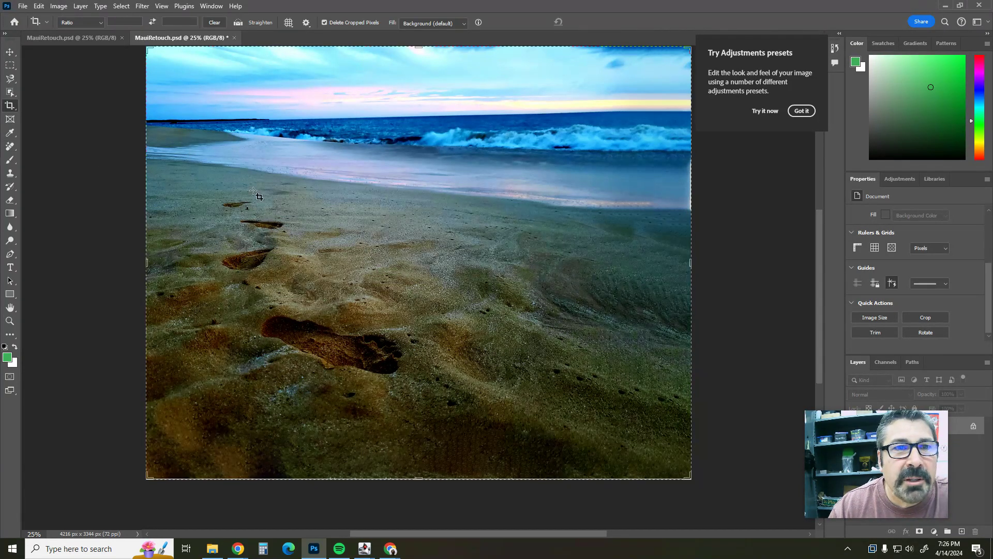
left_click(259, 196)
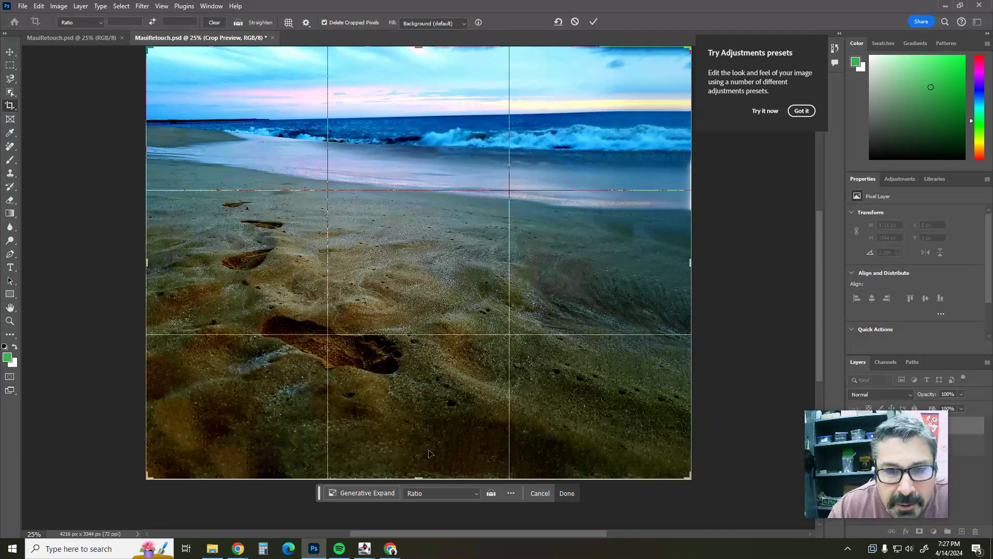
left_click_drag(417, 478, 419, 476)
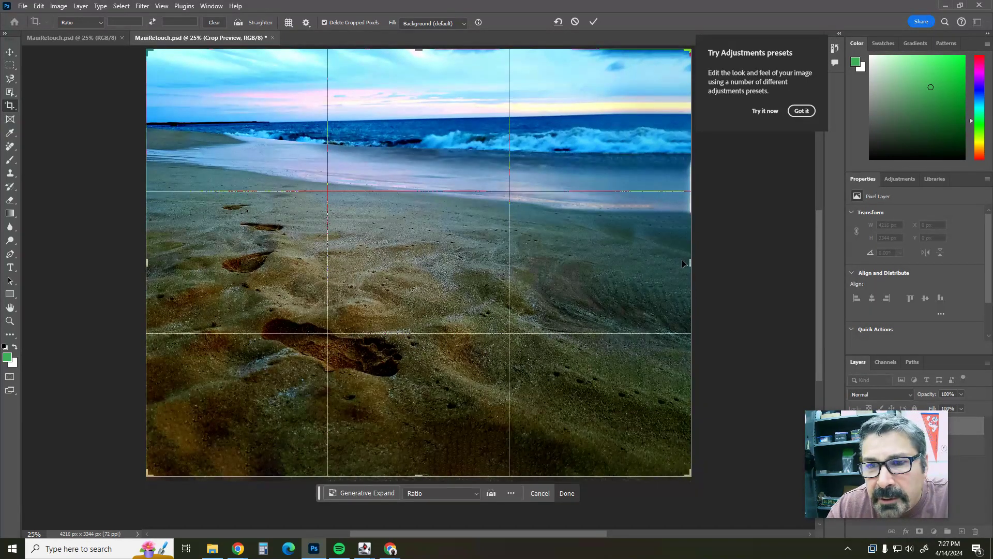
left_click_drag(691, 261, 688, 261)
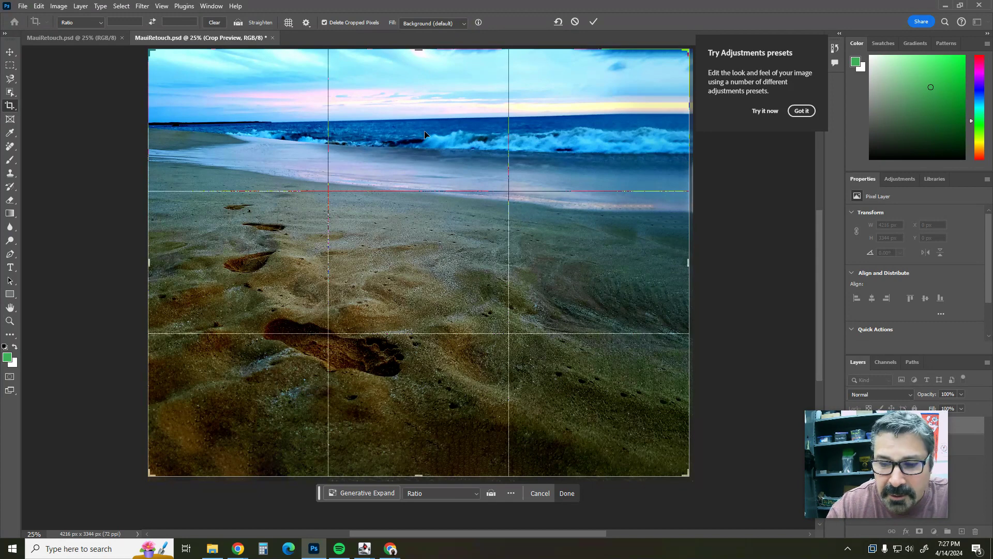
left_click(569, 495)
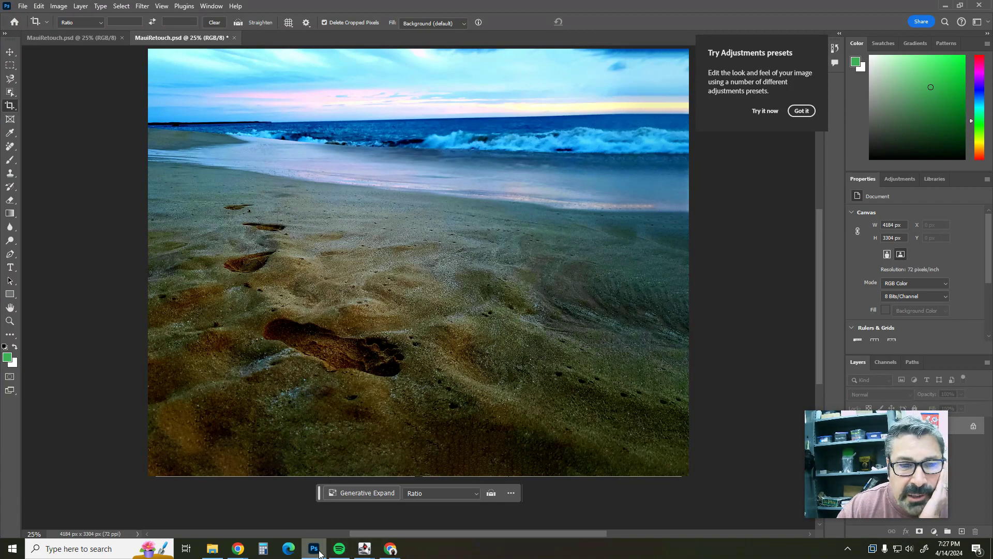
Check the Color Correction tasks in the Google Docs scoring guide, and add a Hue/Saturation adjustment layer with hue +13 in Photoshop
mouse_move(387, 552)
left_click(370, 512)
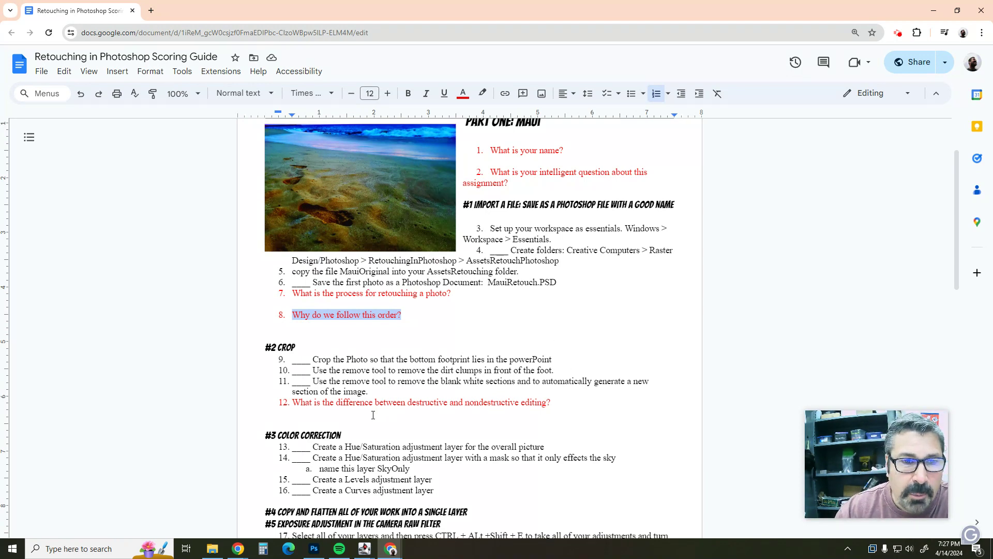
scroll(383, 413, "down", 3)
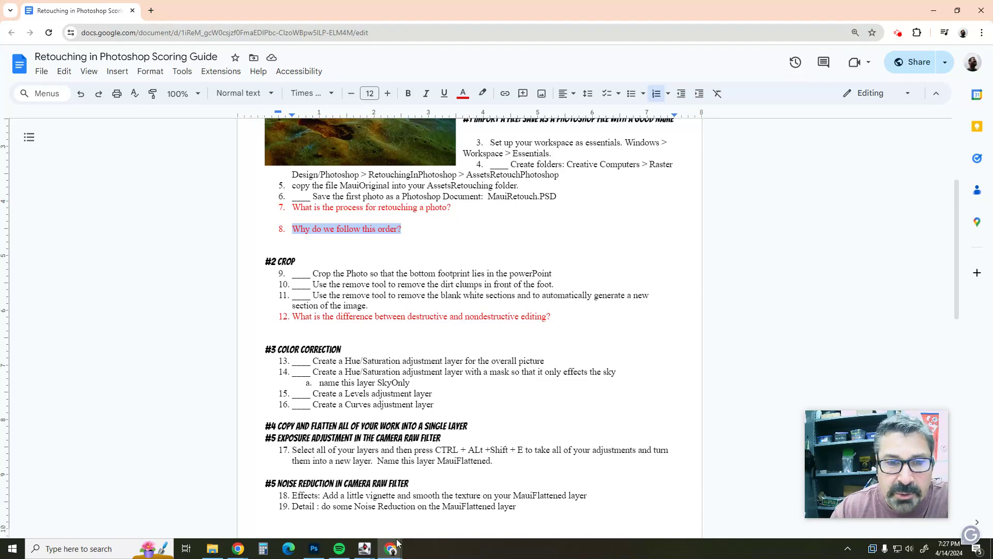
left_click(314, 548)
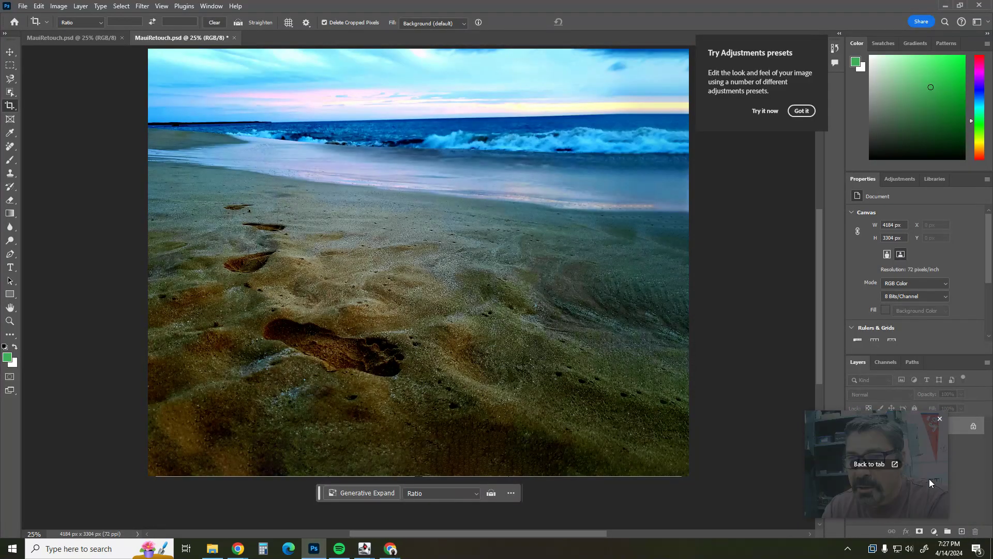
left_click_drag(884, 482, 768, 215)
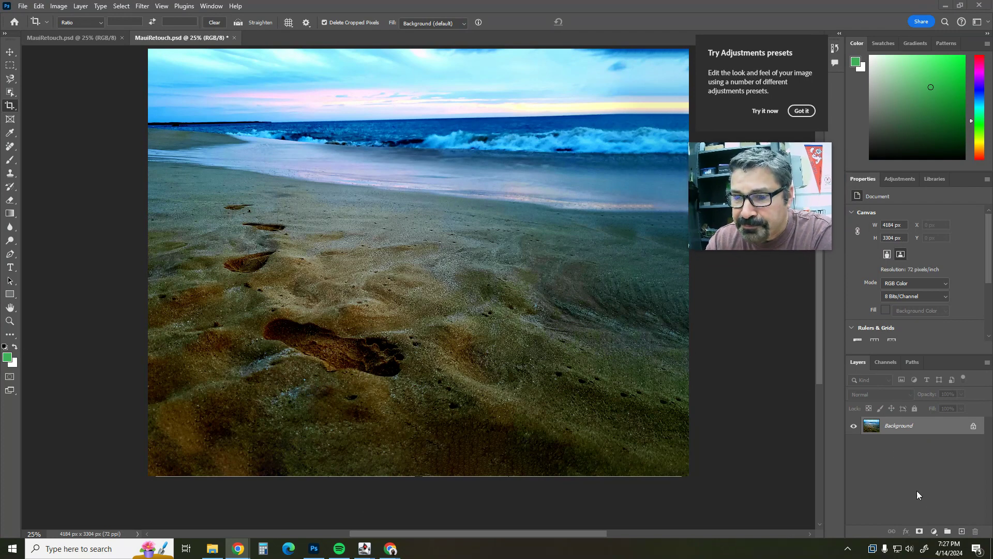
left_click(934, 532)
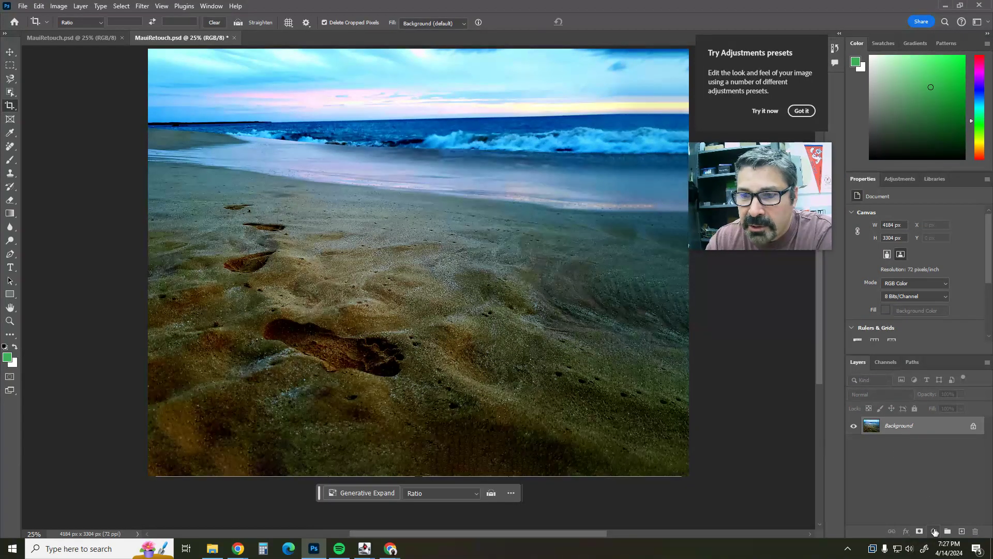
left_click(934, 532)
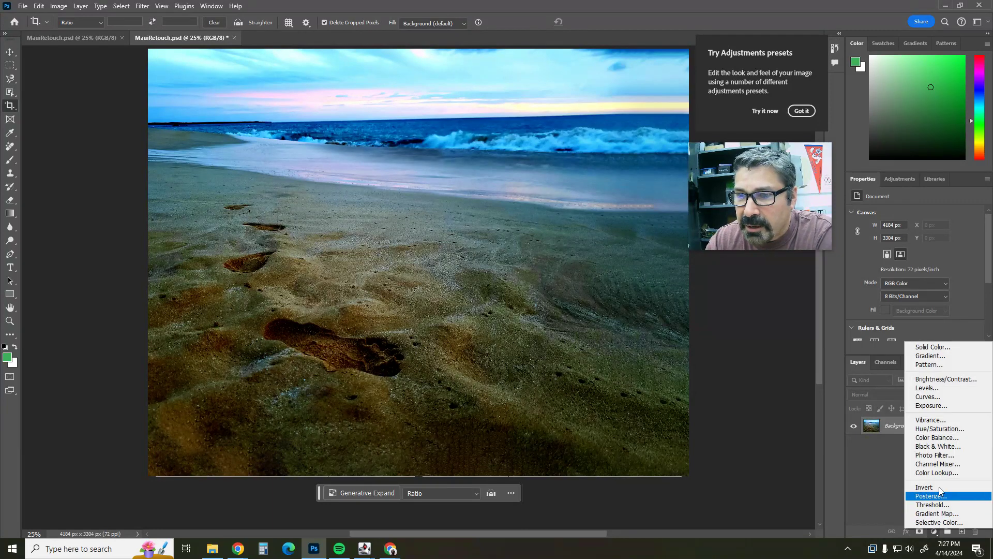
left_click(940, 429)
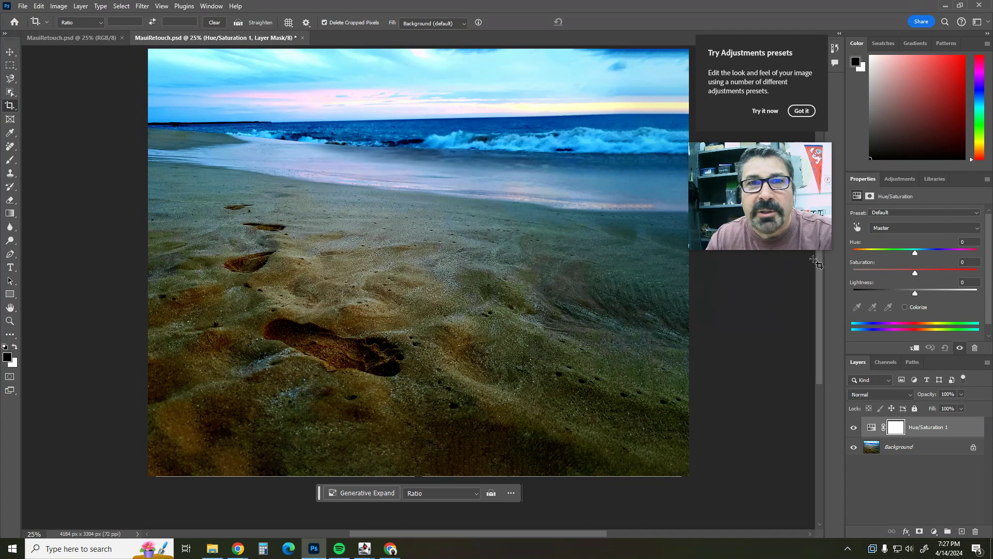
mouse_move(914, 253)
left_mouse_down()
mouse_move(936, 253)
mouse_move(895, 253)
mouse_move(972, 255)
mouse_move(903, 255)
mouse_move(924, 253)
left_mouse_up()
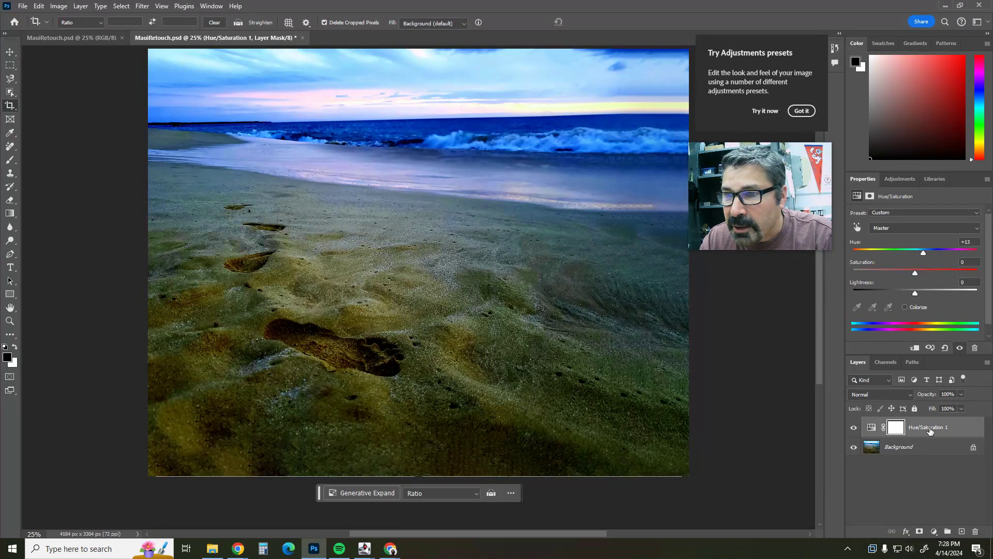
Preview the Hue/Saturation layer's effect by varying its opacity and toggling its visibility, leaving it visible at 100%
left_click(960, 395)
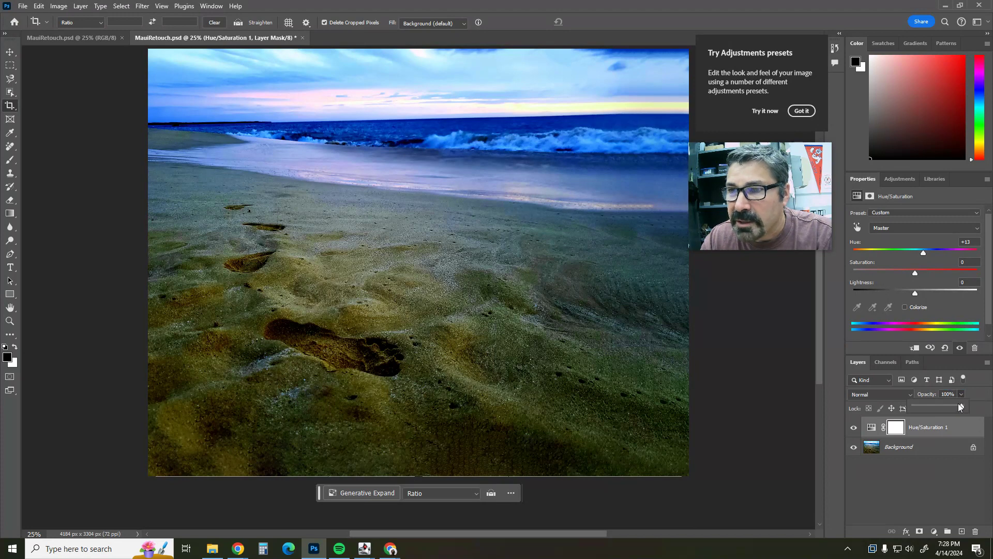
left_click_drag(948, 407, 874, 408)
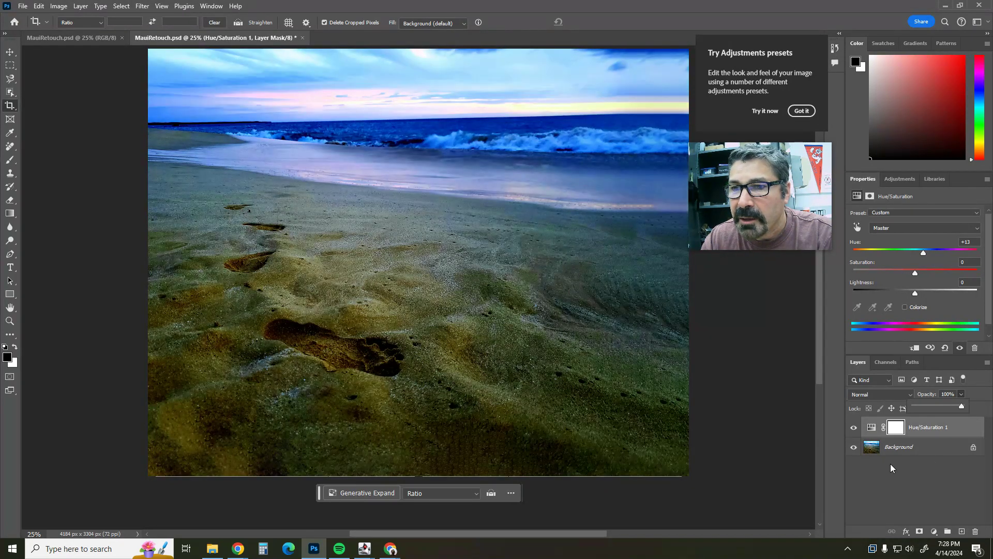
left_click(855, 428)
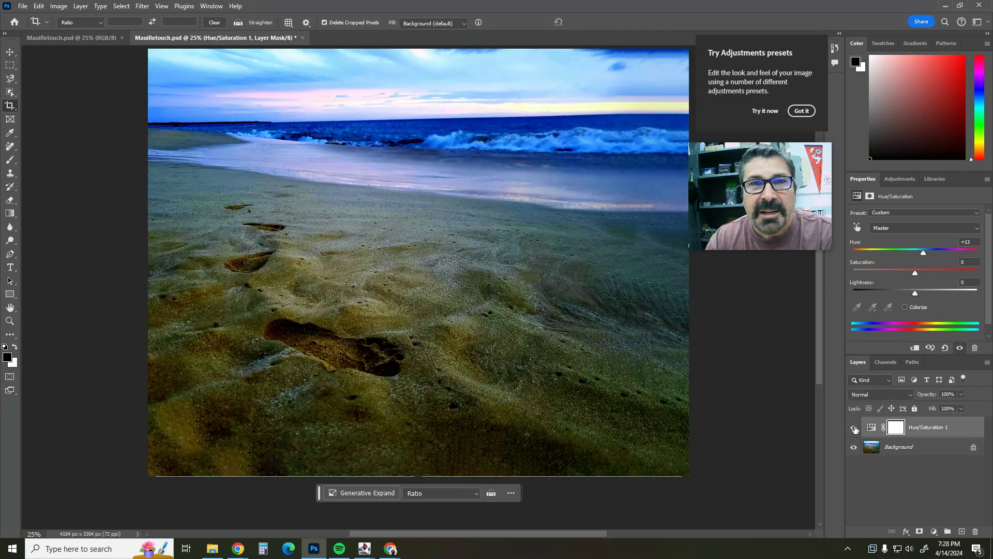
left_click(855, 428)
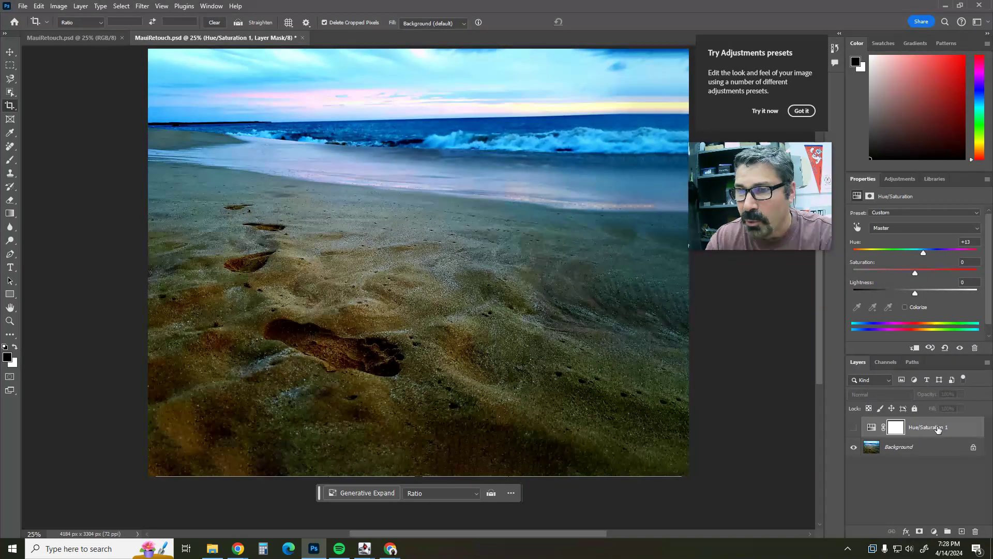
left_click(853, 428)
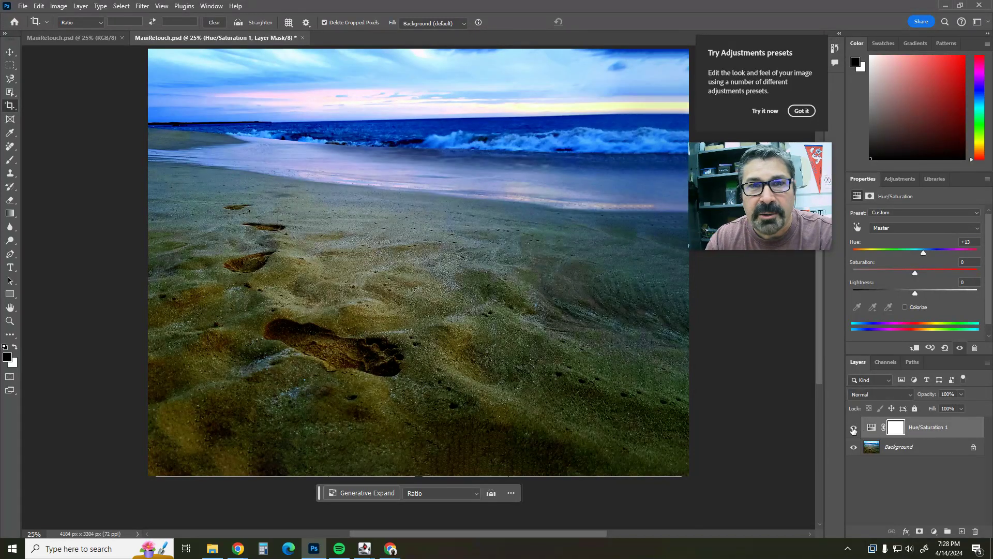
left_click(853, 428)
left_click(854, 429)
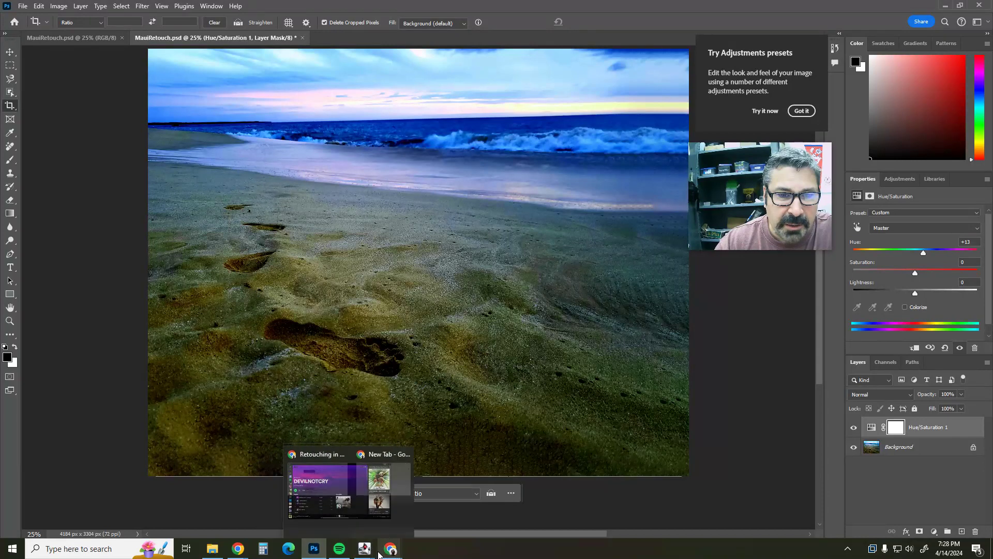
Recheck the scoring guide and add a second Hue/Saturation adjustment layer in Photoshop with hue +115, saturation +69 and lightness -12
mouse_move(390, 547)
left_click(356, 524)
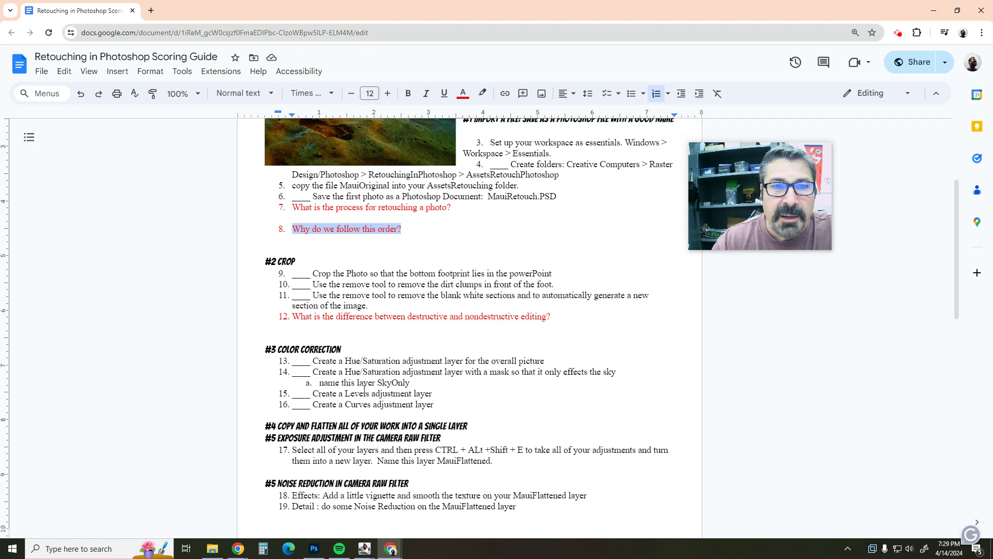
left_click(314, 549)
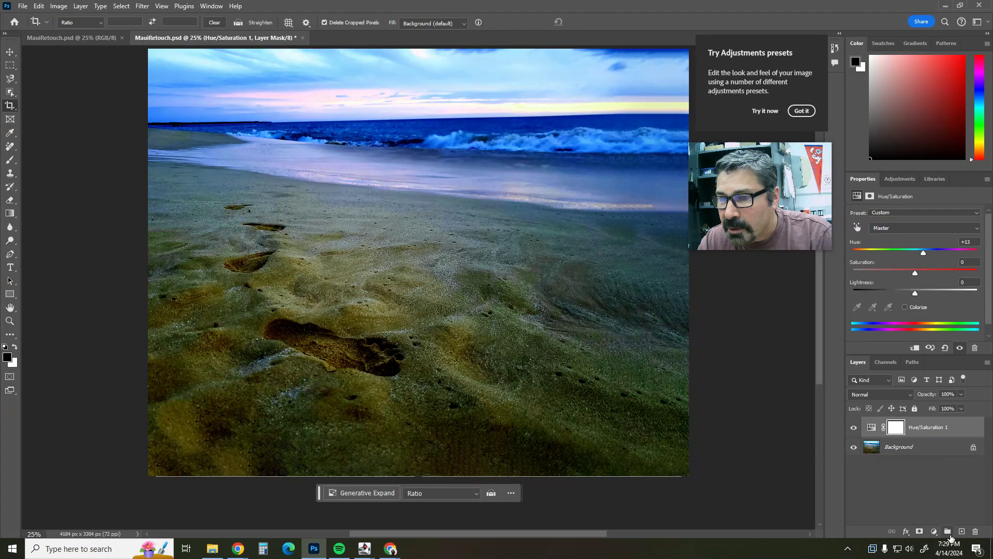
left_click(934, 531)
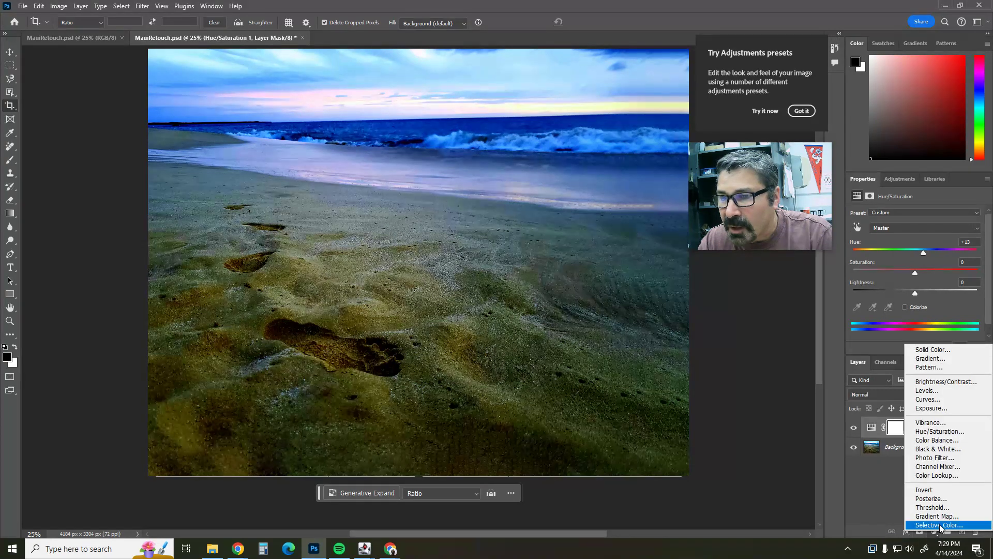
left_click(951, 432)
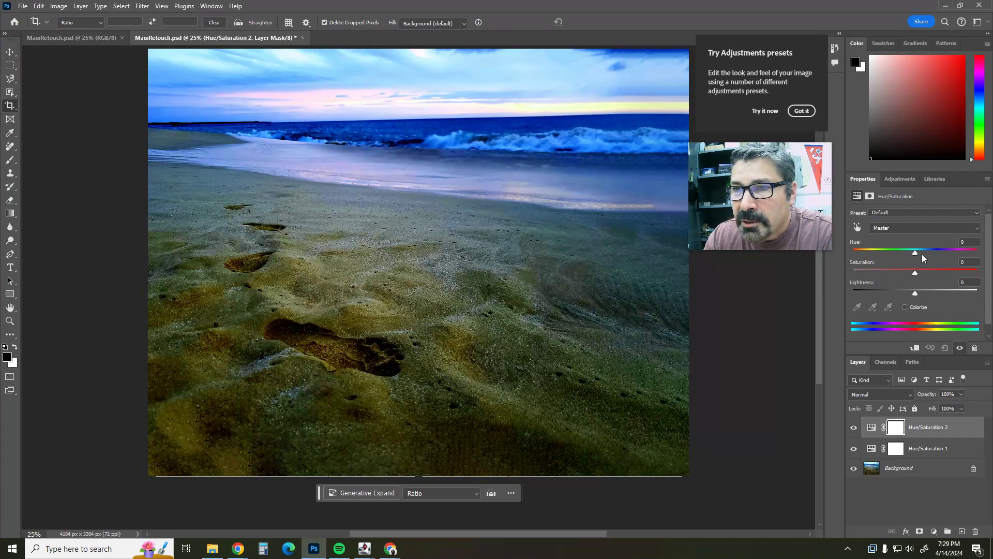
left_click_drag(913, 255, 961, 255)
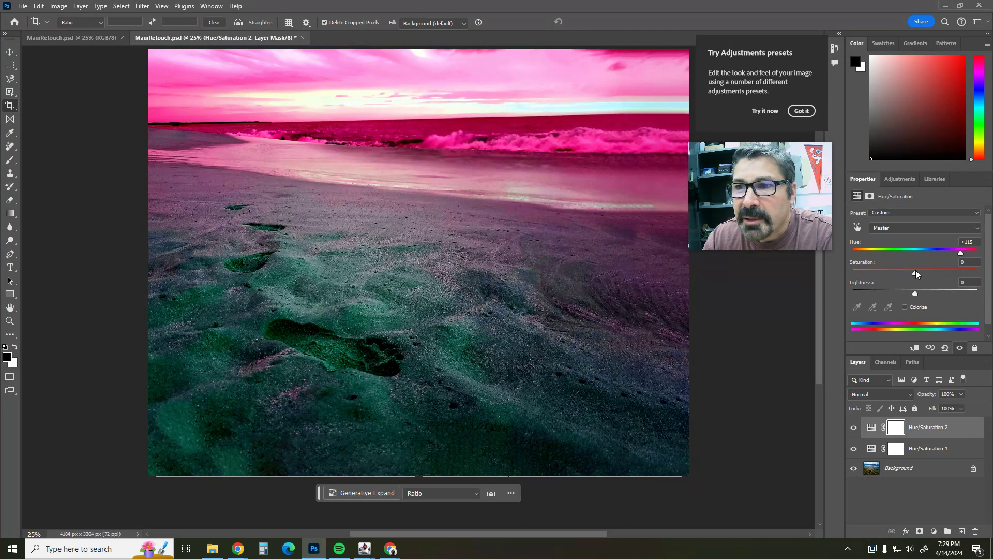
left_click_drag(916, 272, 958, 268)
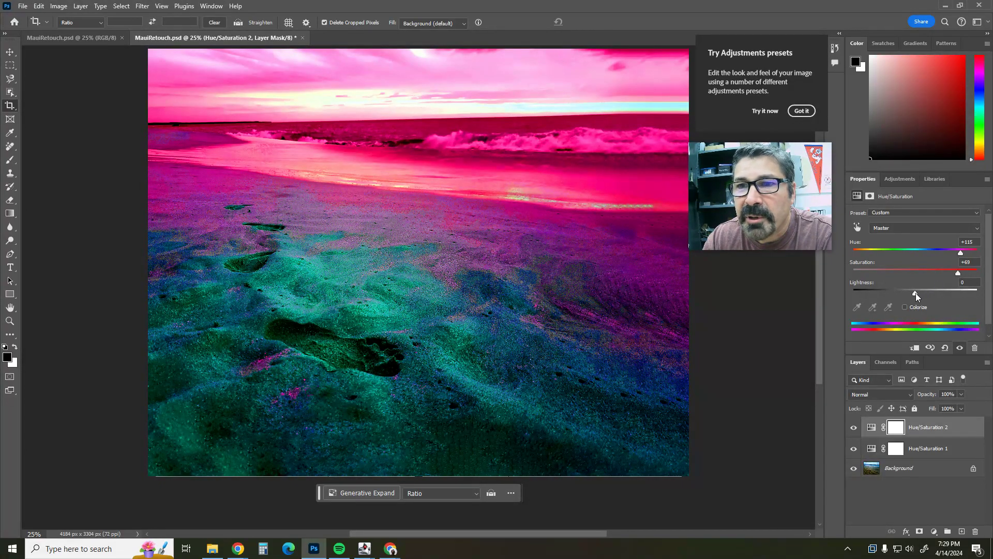
mouse_move(916, 293)
left_mouse_down()
mouse_move(951, 287)
mouse_move(909, 292)
left_mouse_up()
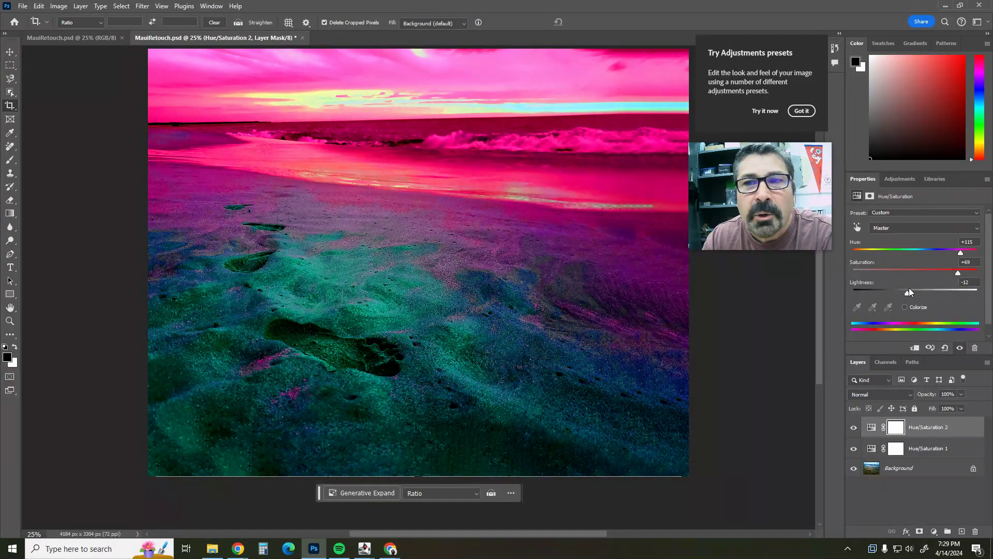
Select the Background layer and reset the foreground and background colors to the default black and white
left_click(896, 433)
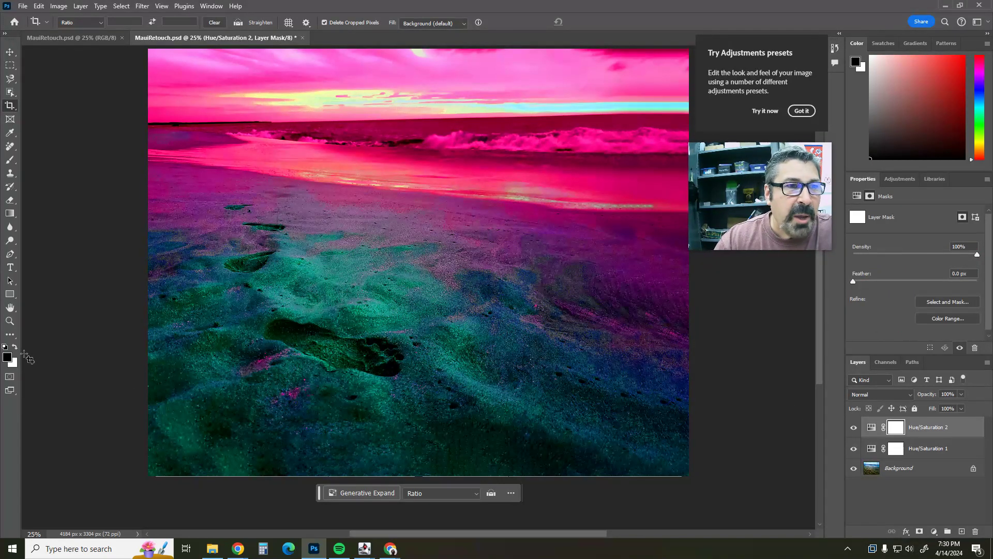
left_click(14, 348)
left_click(13, 347)
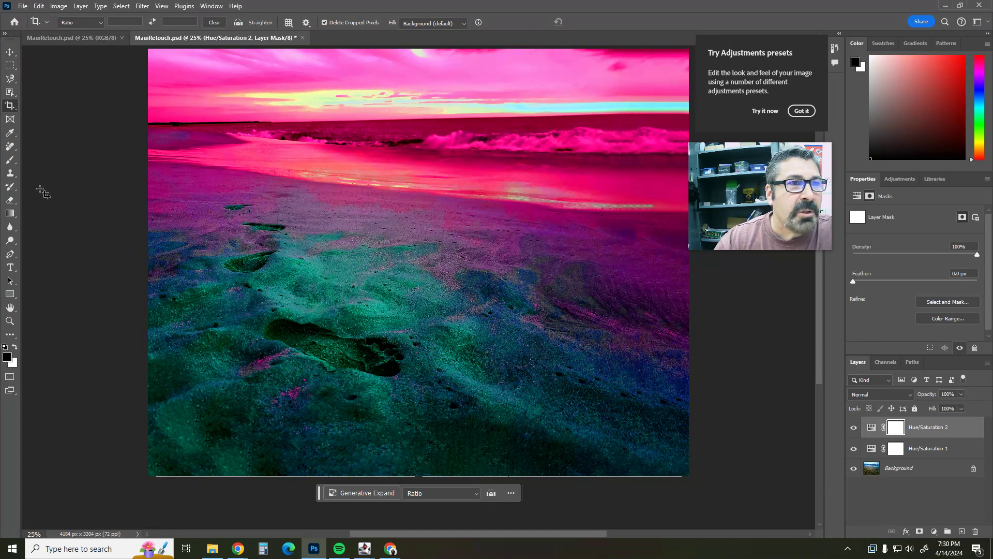
left_click(917, 469)
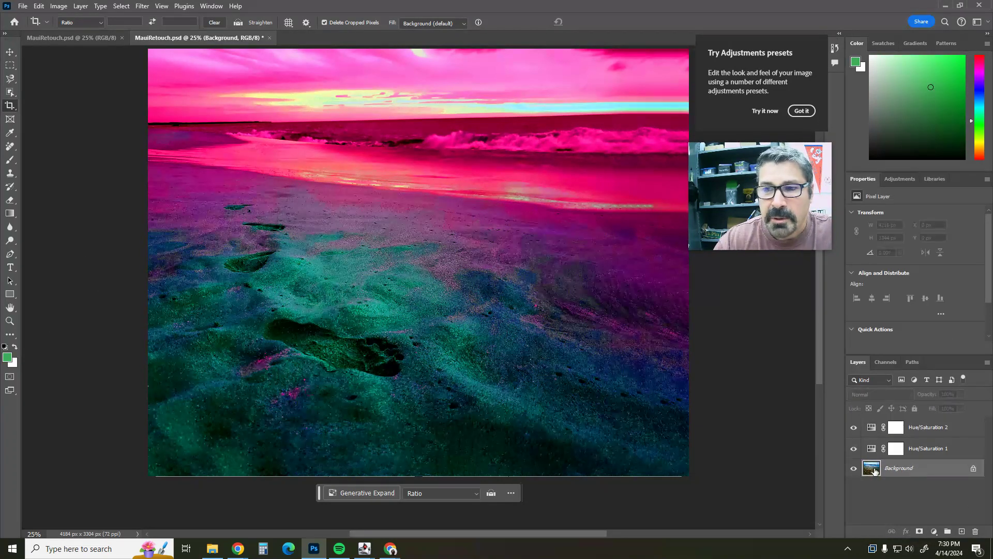
left_click(5, 347)
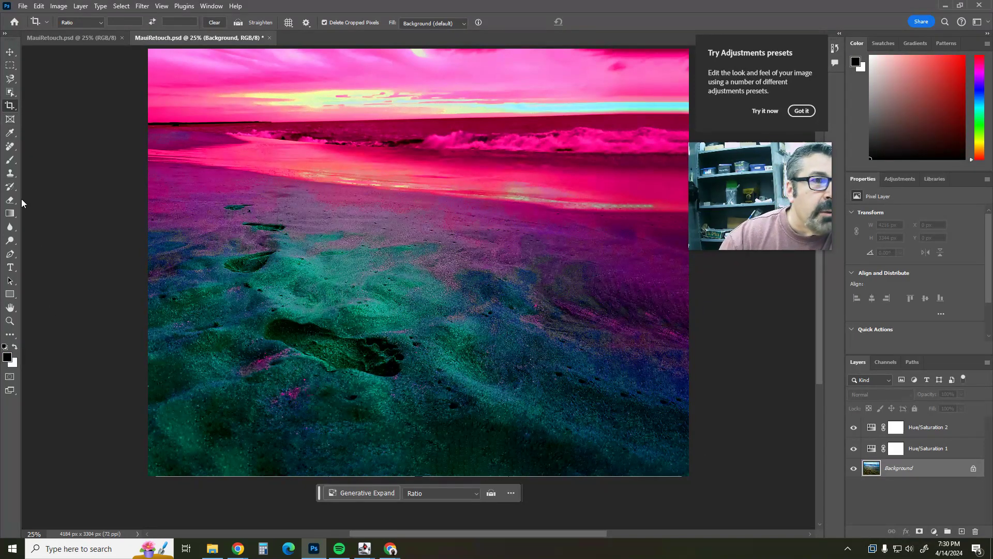
Choose the Brush tool and set its brush size to 448 px
left_click(10, 160)
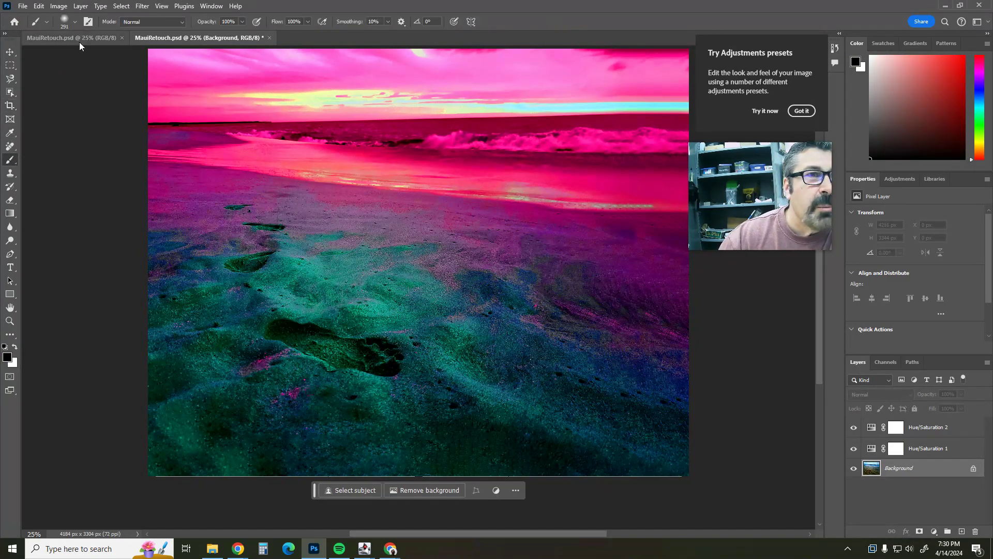
left_click(75, 22)
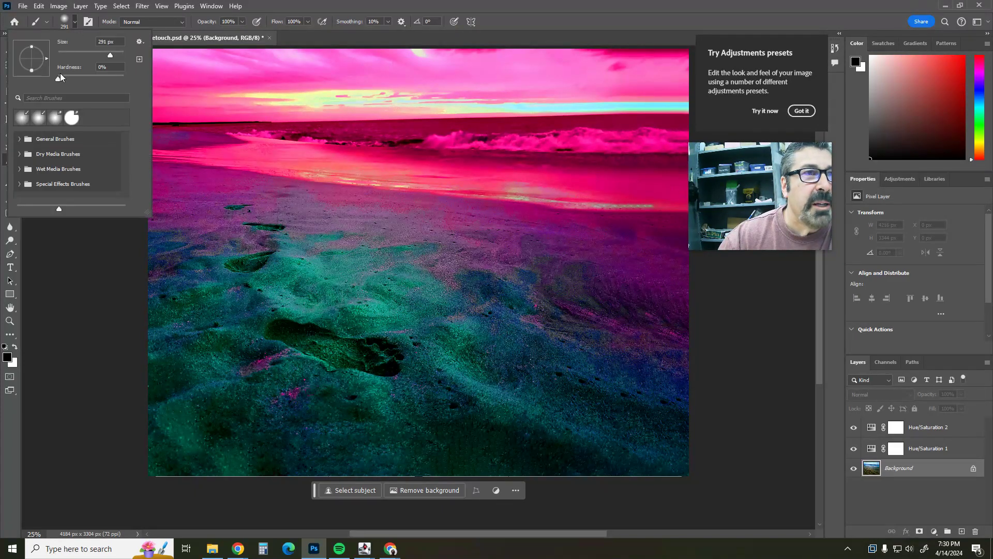
left_click_drag(115, 53, 114, 53)
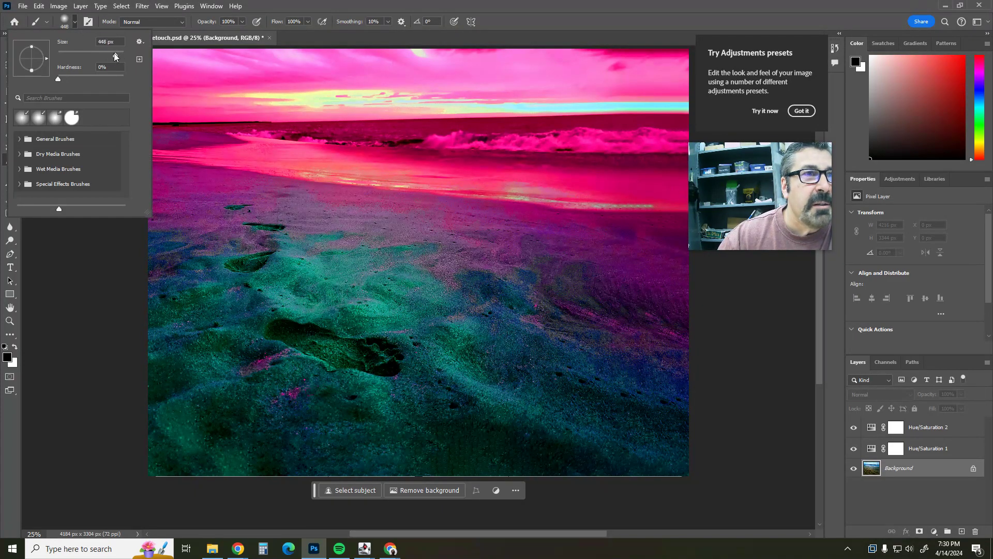
left_click(268, 243)
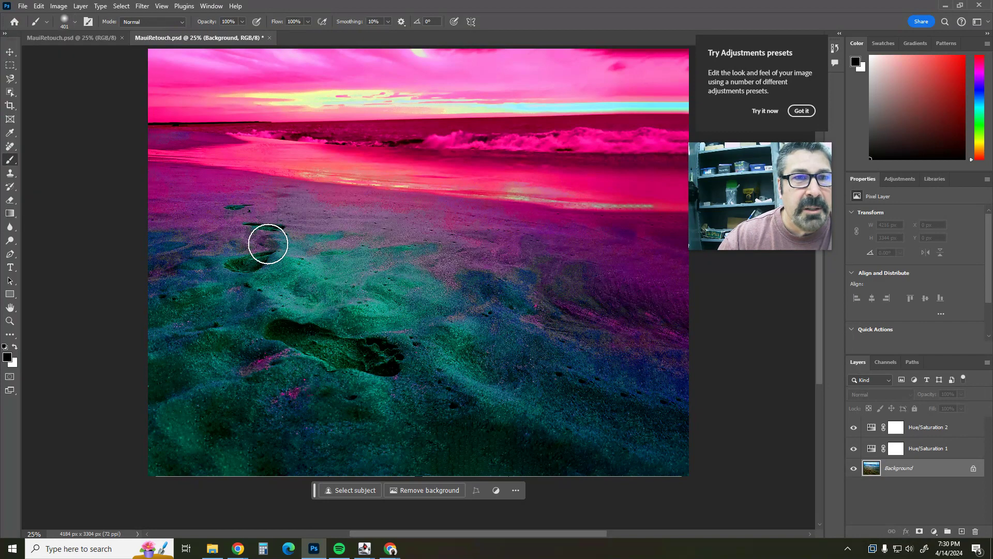
left_click(310, 268)
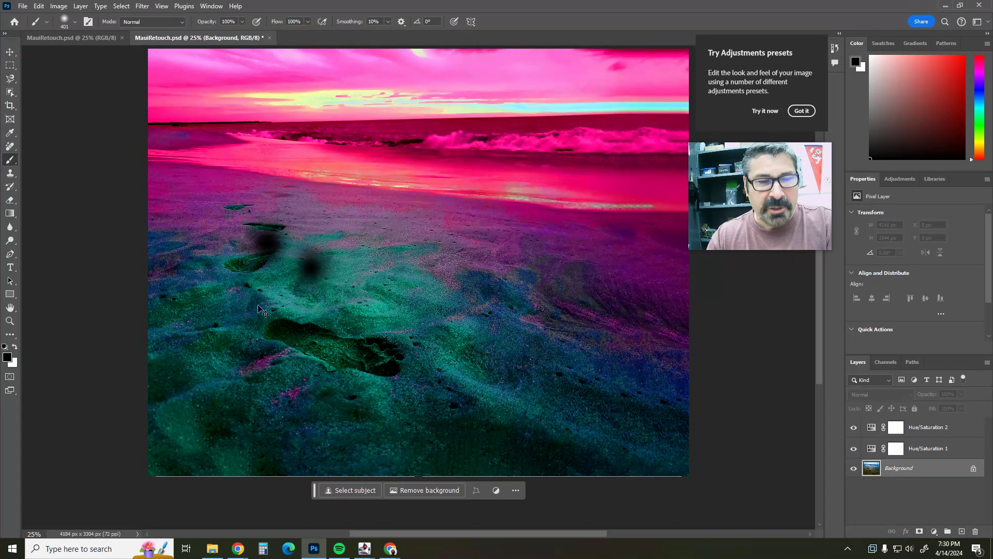
key("ctrl+z")
key("ctrl+z")
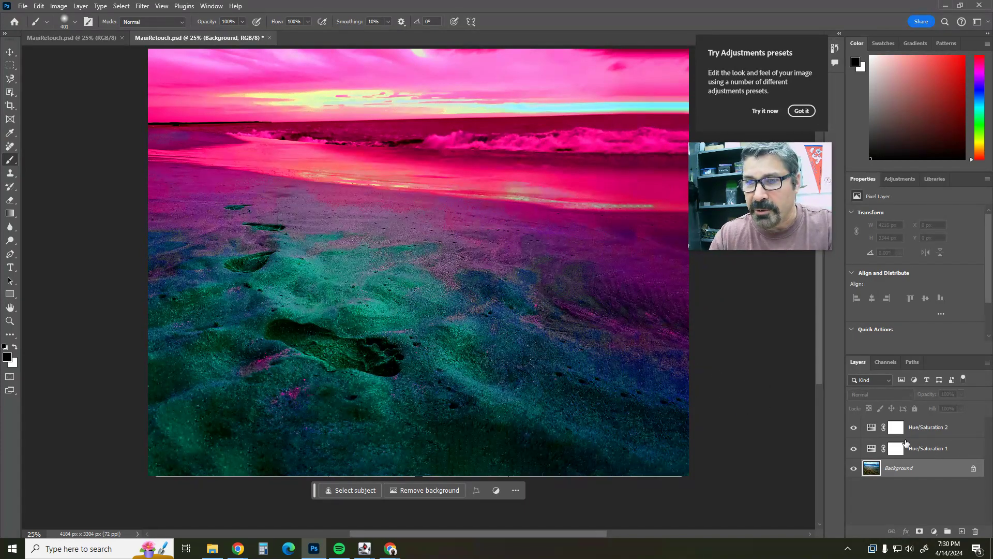
Paint black on the Hue/Saturation 2 mask over the sand and water, enlarging the brush to 1811 px, so the effect covers only the sky
left_click(911, 429)
left_click(900, 429)
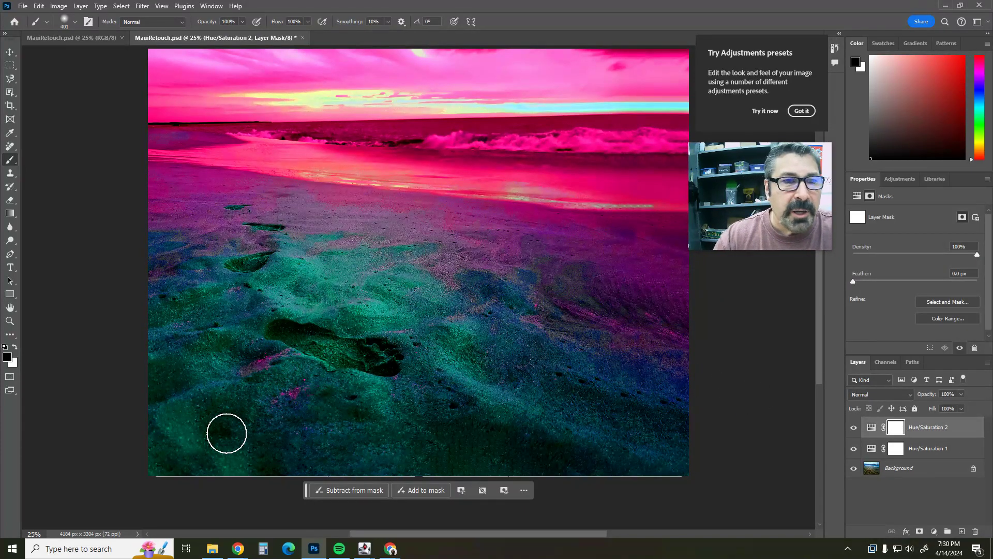
mouse_move(153, 468)
left_mouse_down()
mouse_move(626, 469)
mouse_move(688, 459)
mouse_move(344, 453)
mouse_move(209, 435)
mouse_move(336, 427)
mouse_move(586, 435)
mouse_move(697, 422)
mouse_move(329, 430)
mouse_move(145, 420)
mouse_move(197, 460)
mouse_move(130, 455)
mouse_move(227, 452)
mouse_move(175, 406)
left_mouse_up()
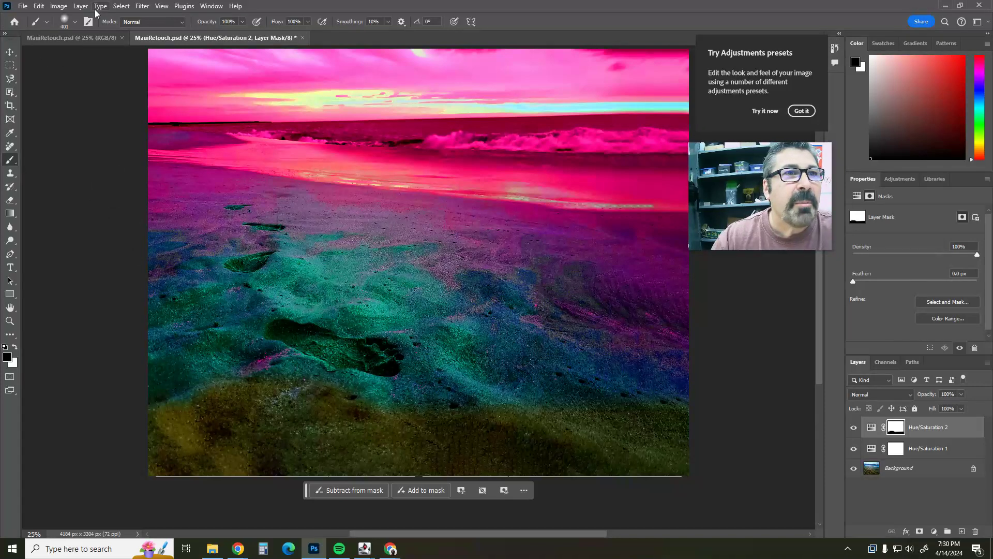
left_click(74, 22)
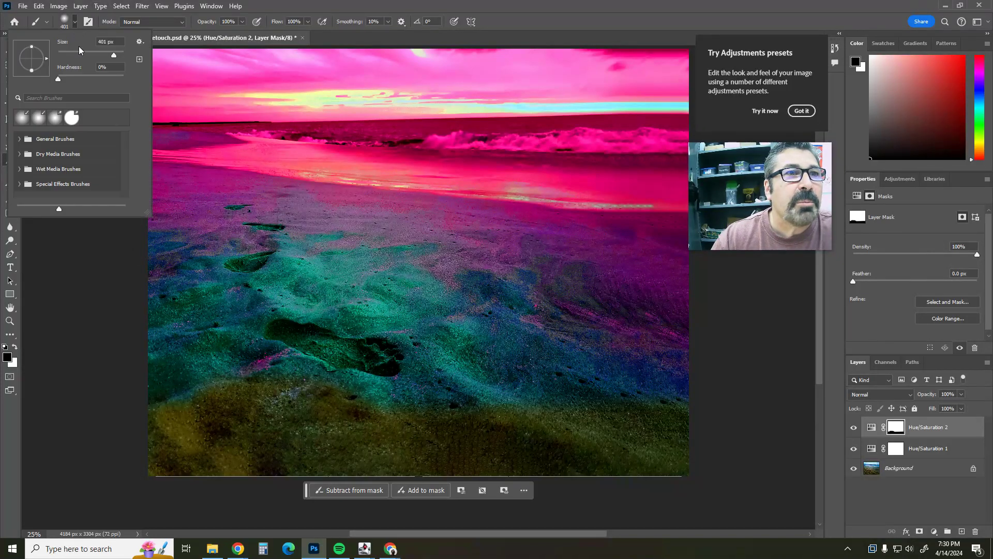
left_click_drag(117, 51, 120, 52)
left_click(120, 52)
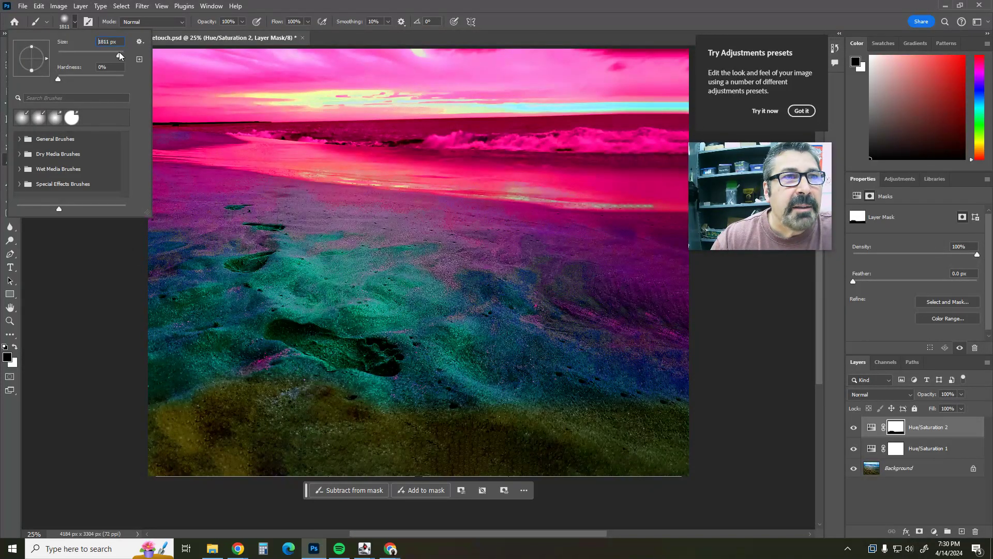
mouse_move(208, 368)
left_mouse_down()
mouse_move(680, 397)
mouse_move(178, 353)
mouse_move(121, 318)
mouse_move(484, 355)
mouse_move(668, 353)
mouse_move(442, 326)
mouse_move(244, 278)
mouse_move(171, 250)
mouse_move(141, 251)
mouse_move(327, 280)
mouse_move(679, 293)
mouse_move(232, 235)
mouse_move(130, 209)
mouse_move(339, 224)
mouse_move(765, 221)
left_mouse_up()
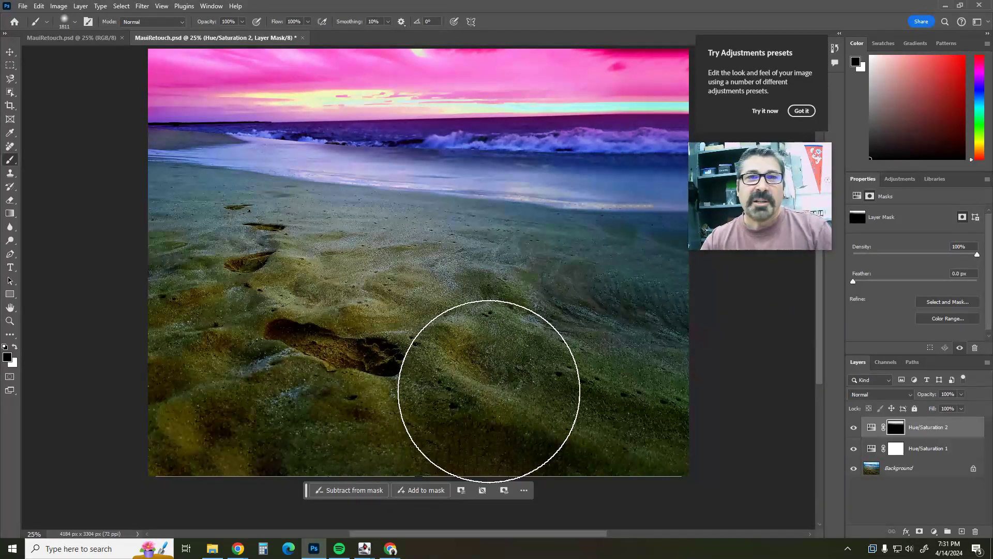
Compare the image with and without the Hue/Saturation 2 layer and set its opacity to 90%
left_click(854, 428)
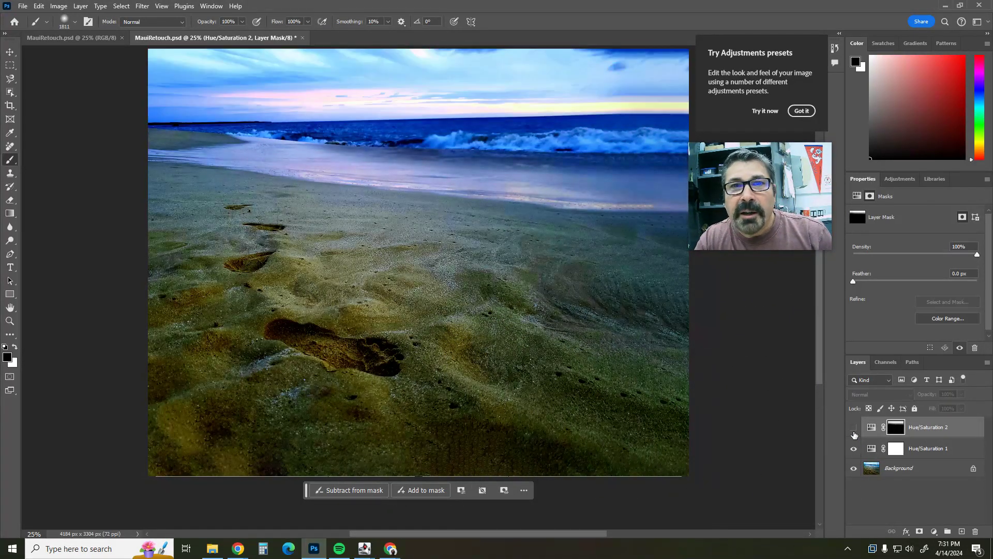
left_click(853, 430)
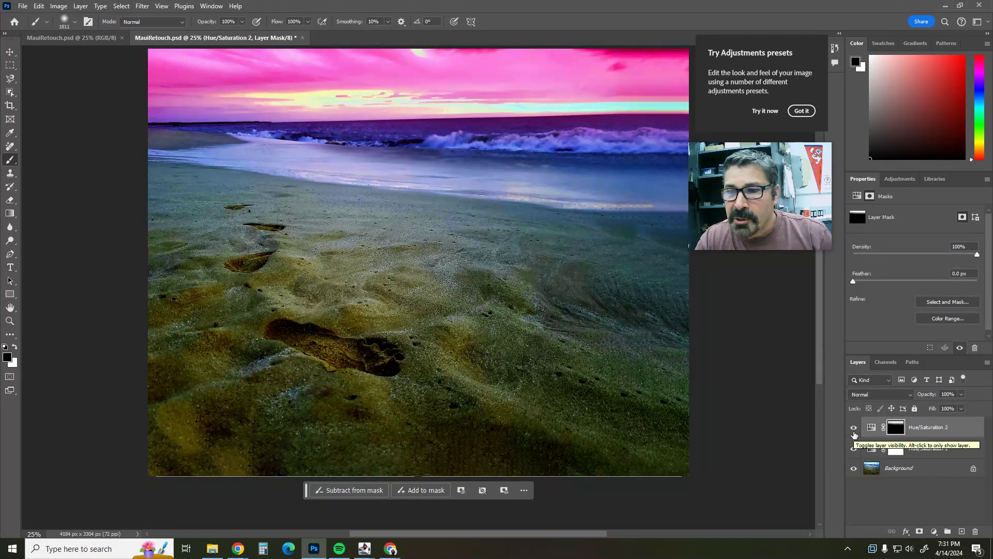
left_click(960, 395)
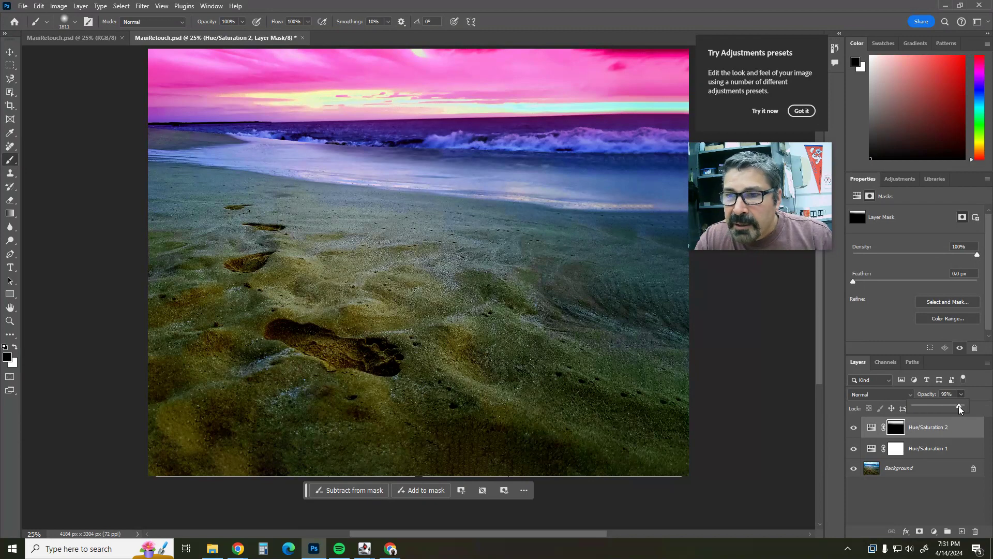
left_click_drag(945, 408, 944, 408)
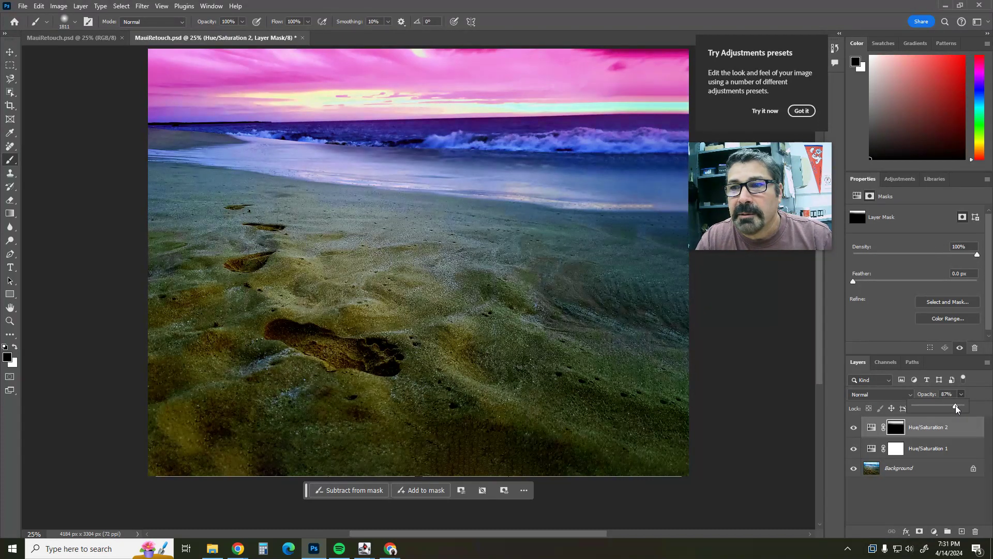
left_click_drag(955, 409, 957, 405)
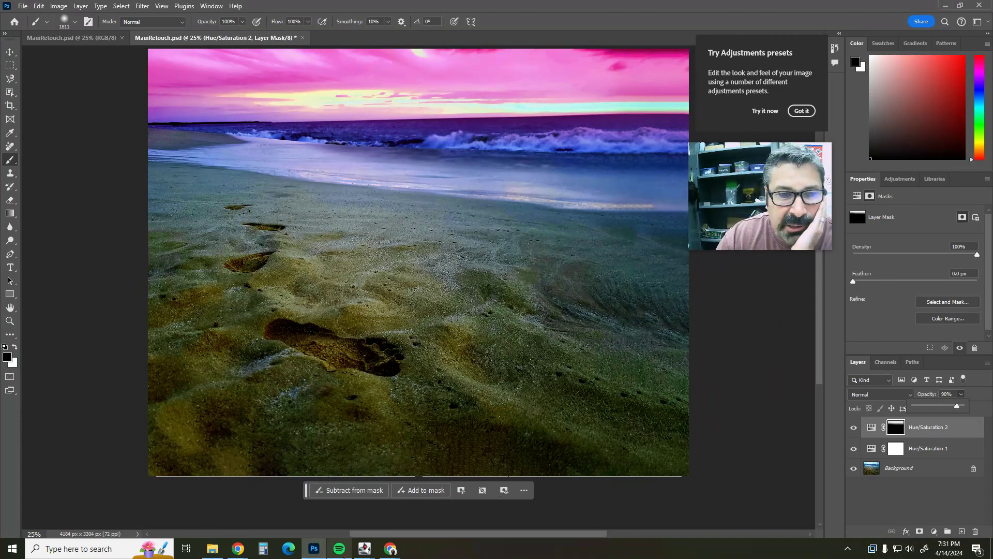
Recheck the scoring guide and add a Levels adjustment layer in Photoshop with input levels 17, 1.03 and 217
mouse_move(391, 549)
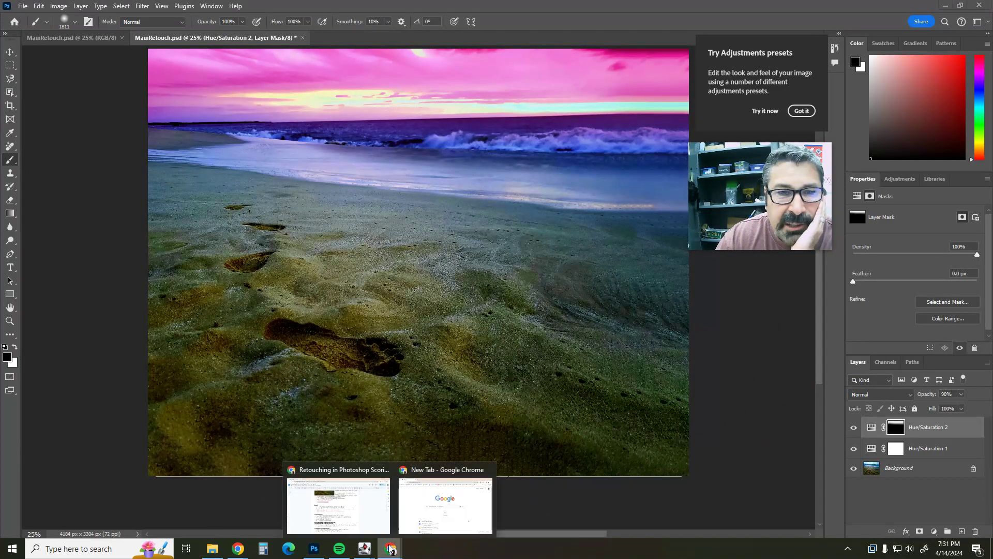
left_click(339, 504)
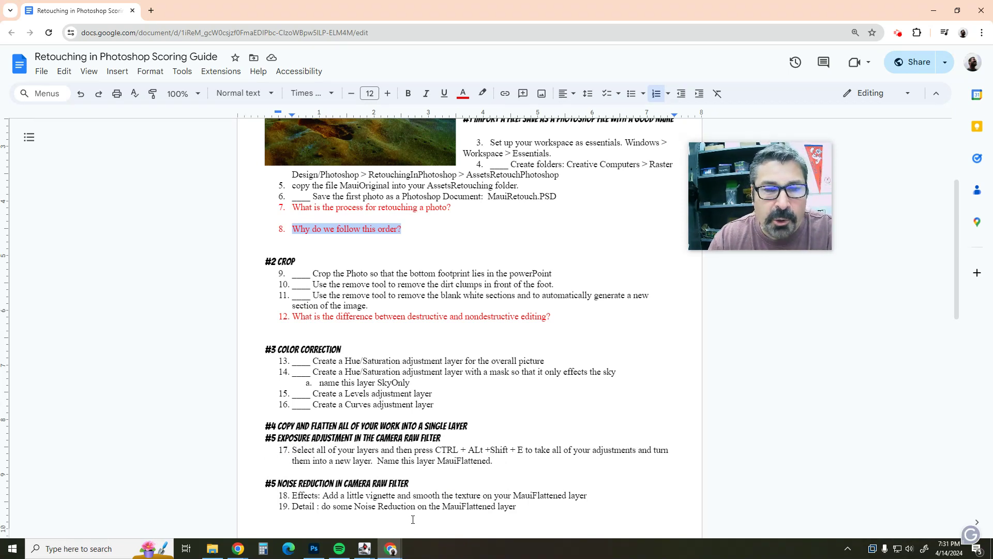
left_click(314, 548)
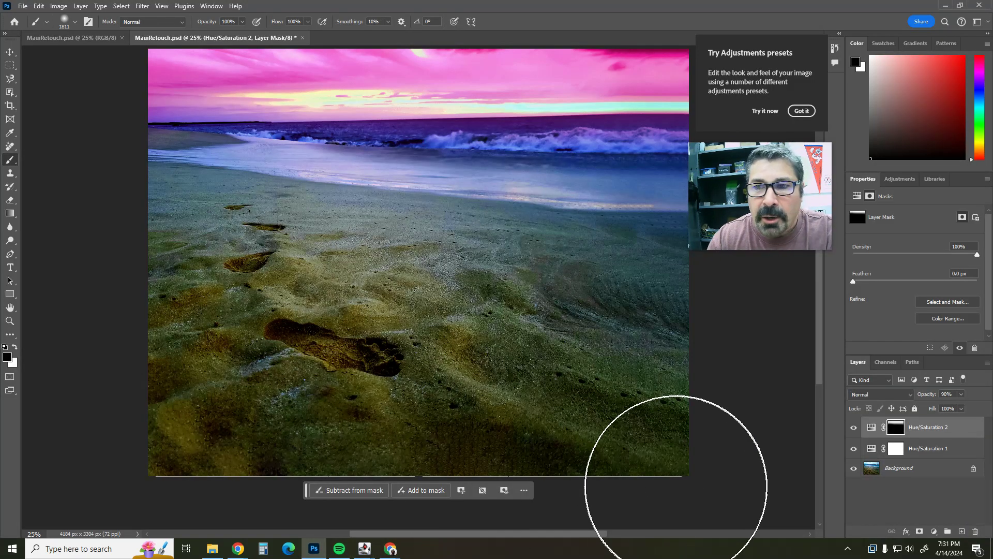
left_click(933, 533)
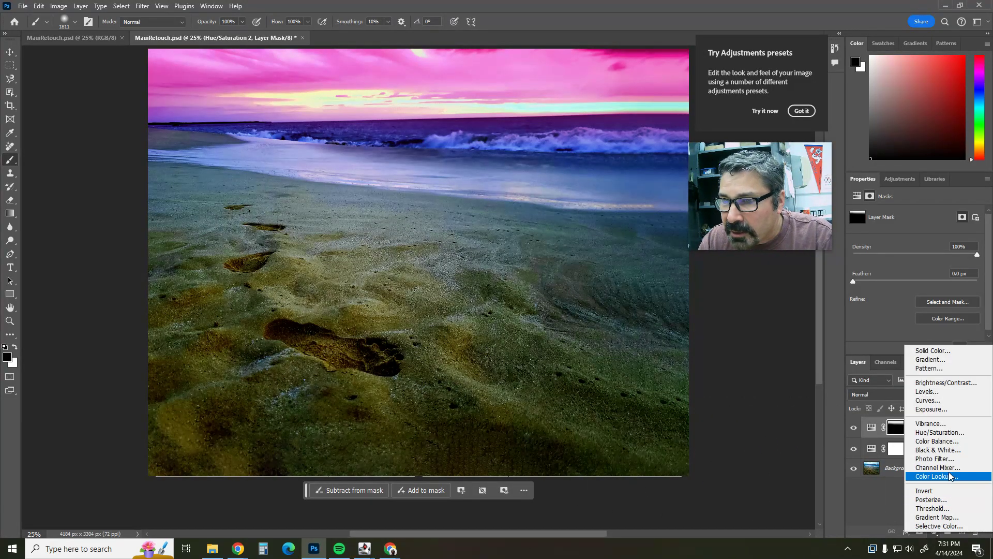
left_click(946, 392)
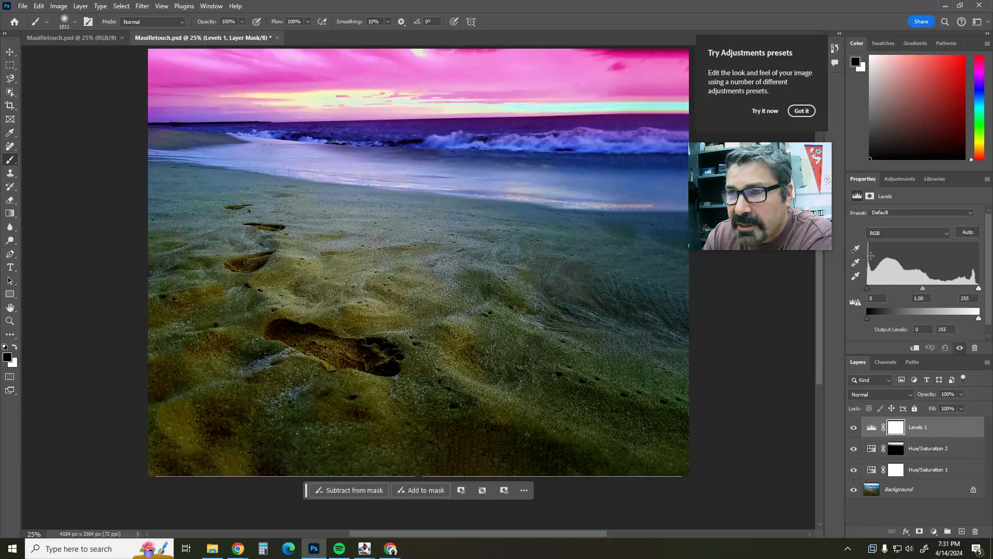
left_click_drag(868, 288, 875, 290)
left_click_drag(979, 291, 966, 292)
left_click_drag(963, 290, 917, 289)
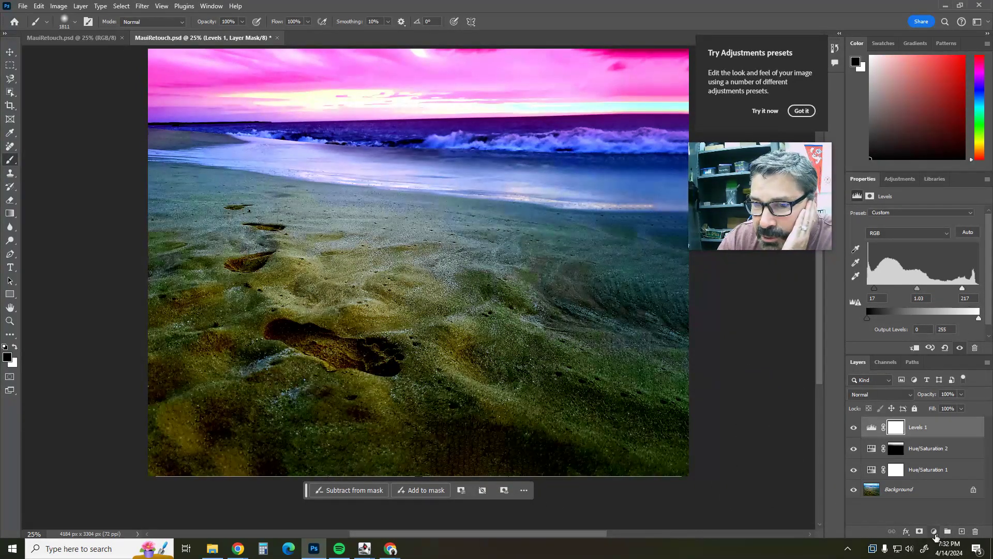
Add a Curves adjustment layer and shape its RGB curve with a raised shadow point and a slightly lowered highlight point
left_click(934, 533)
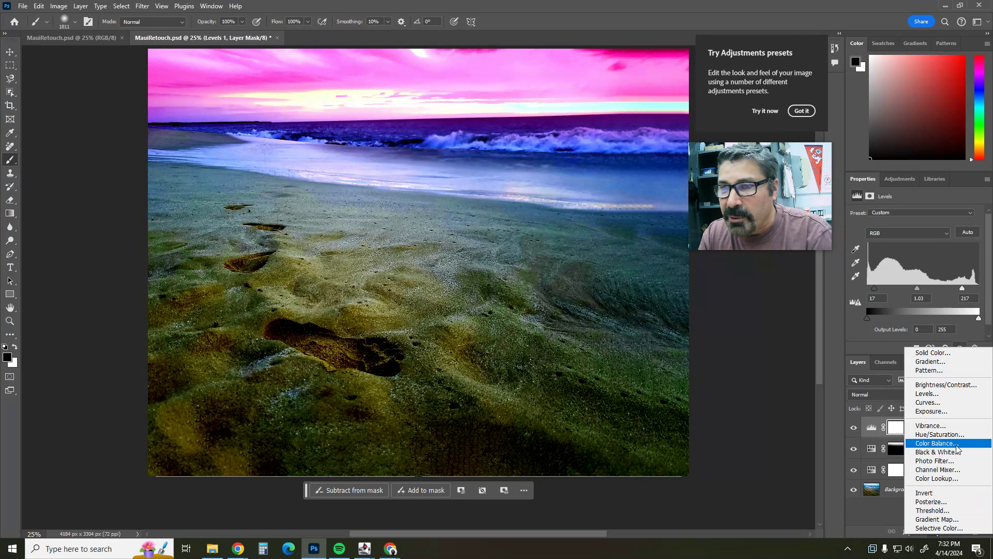
left_click(951, 402)
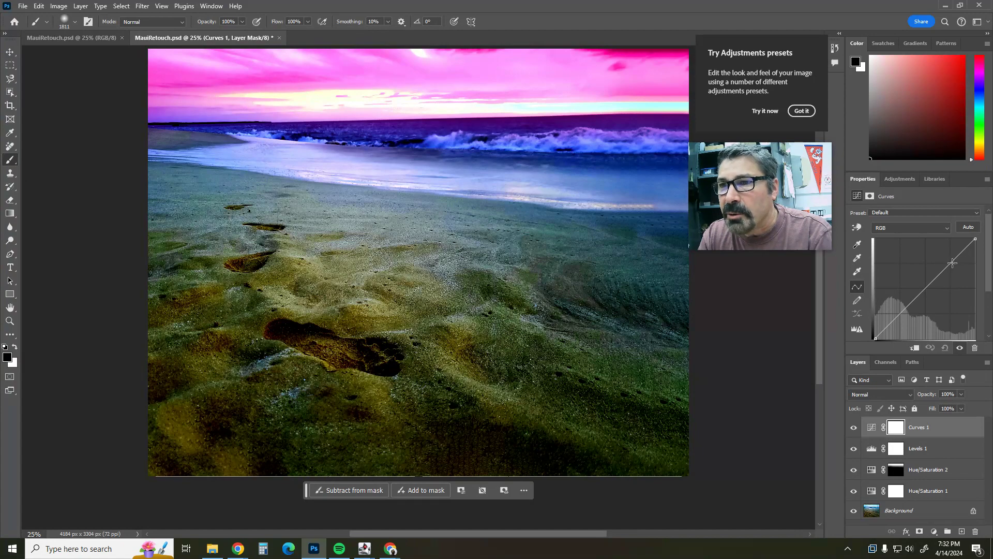
left_click_drag(951, 263, 942, 255)
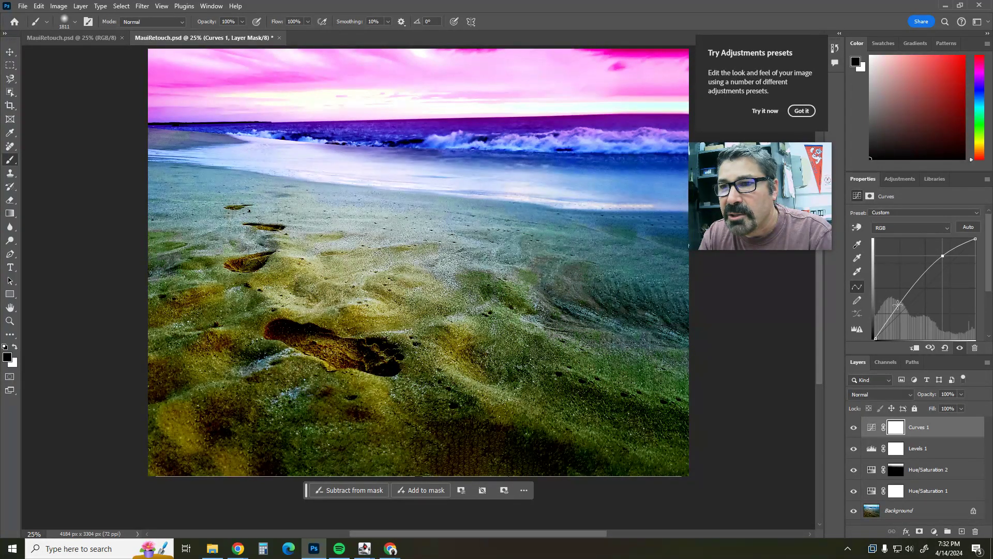
left_click_drag(898, 304, 898, 314)
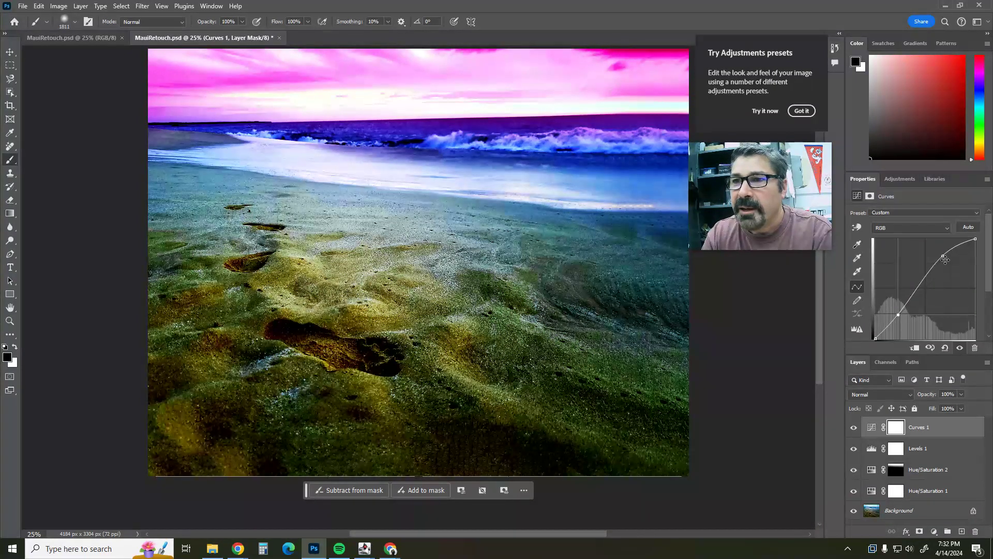
mouse_move(944, 257)
left_mouse_down()
mouse_move(954, 276)
mouse_move(955, 266)
left_mouse_up()
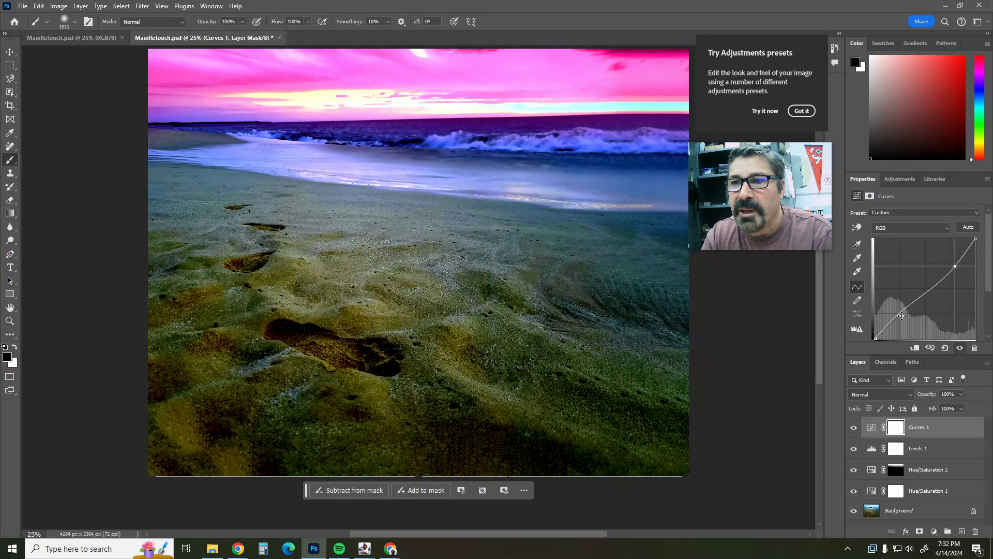
left_click_drag(901, 316, 896, 309)
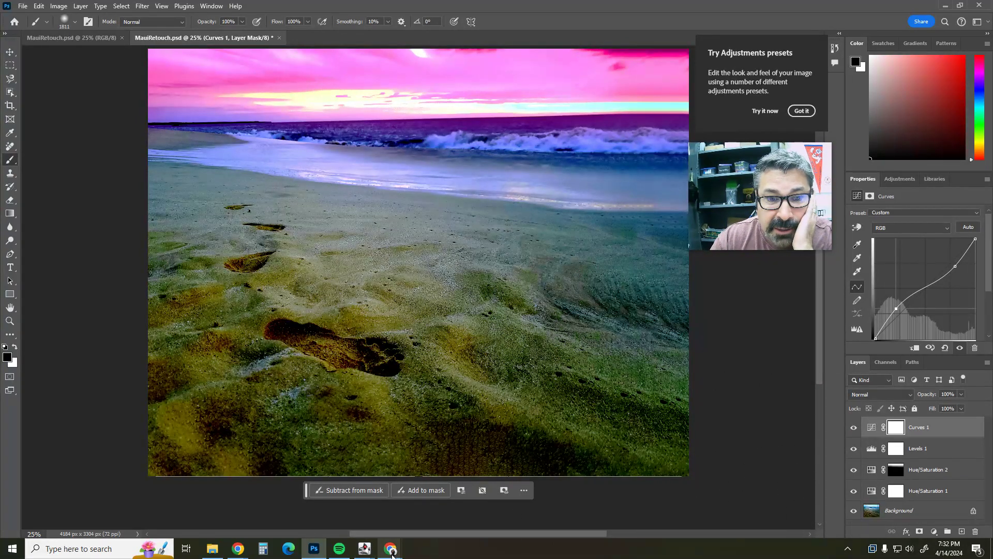
Review the flattening instructions in the scoring guide, then in Photoshop select all layers and stamp them into a new merged layer
mouse_move(390, 548)
left_click(362, 496)
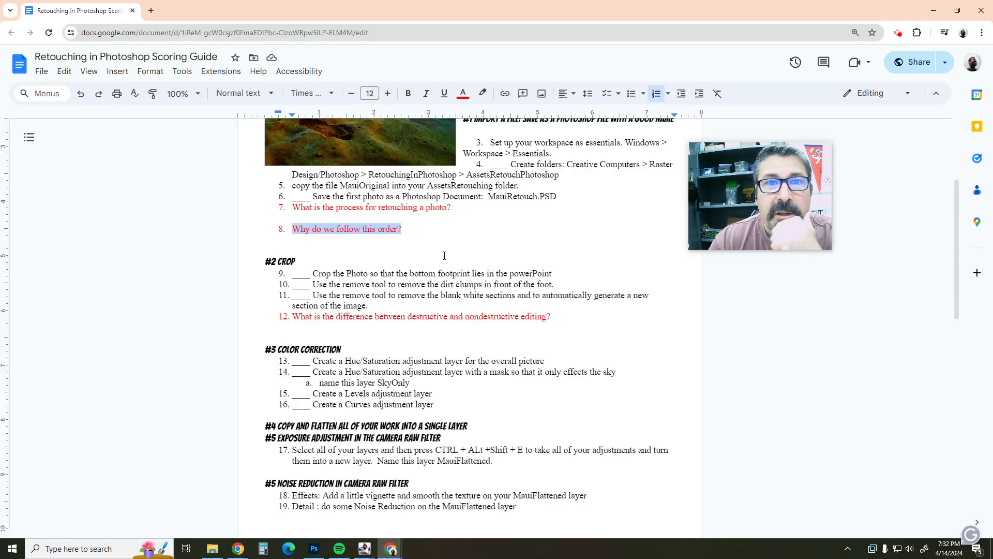
scroll(443, 240, "up", 2)
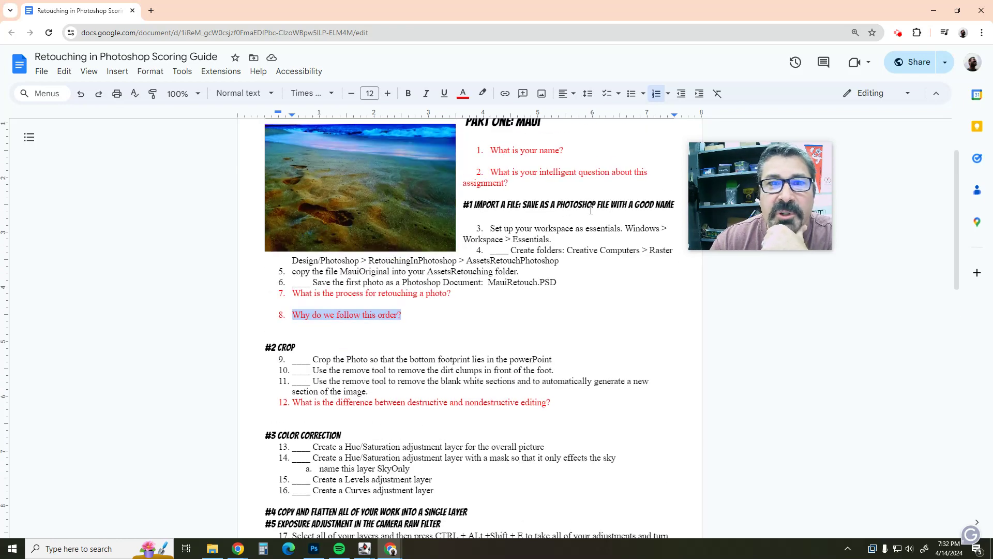
scroll(300, 357, "down", 2)
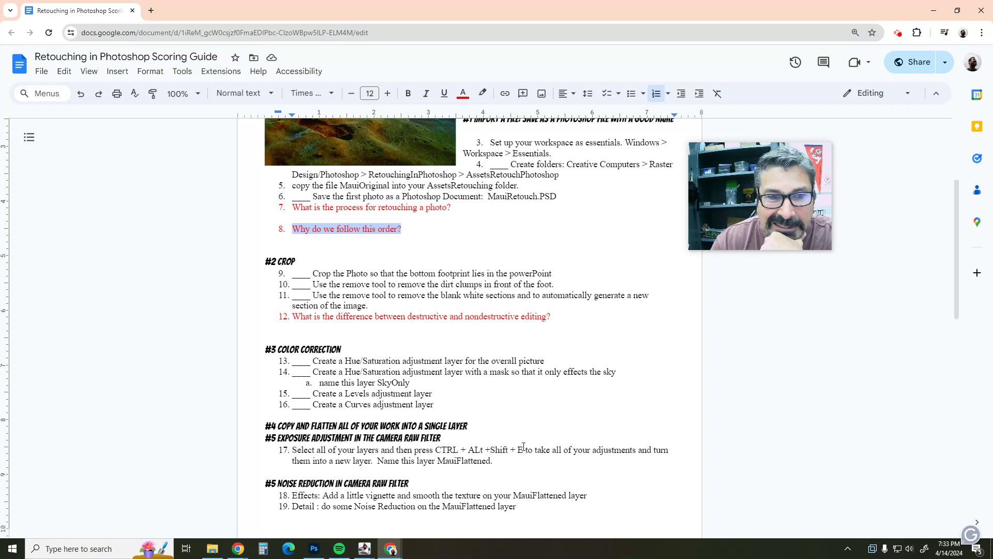
left_click(314, 548)
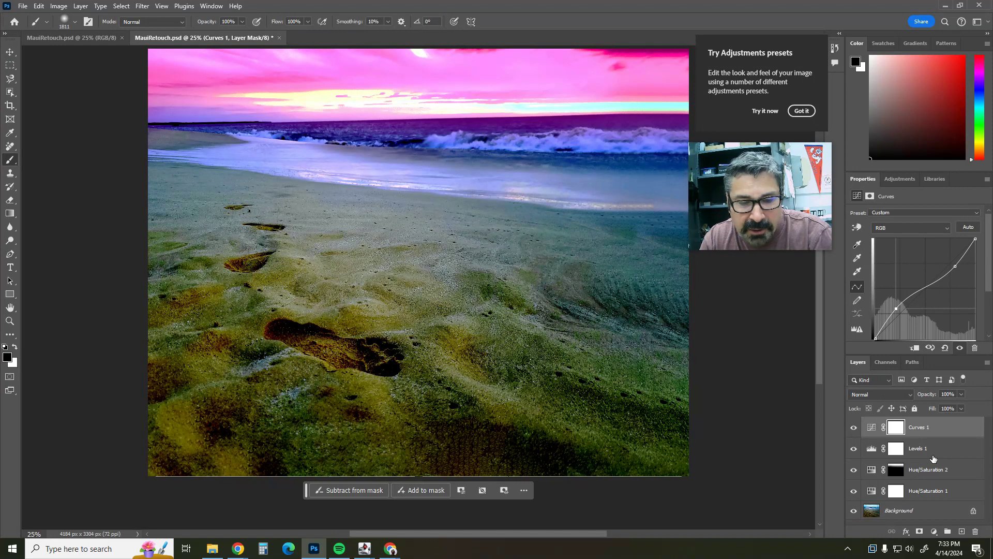
left_click(916, 513, "shift")
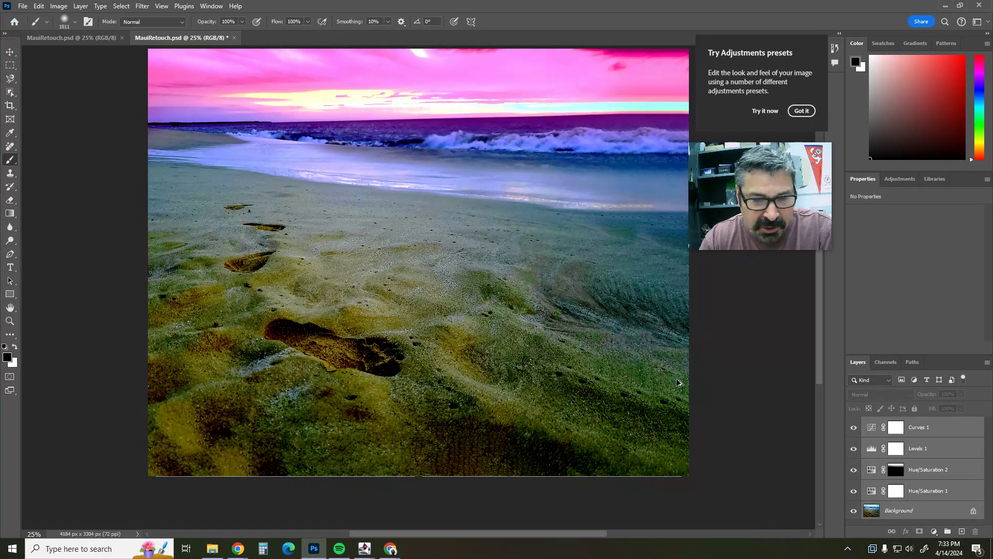
key("ctrl+shift+alt+e")
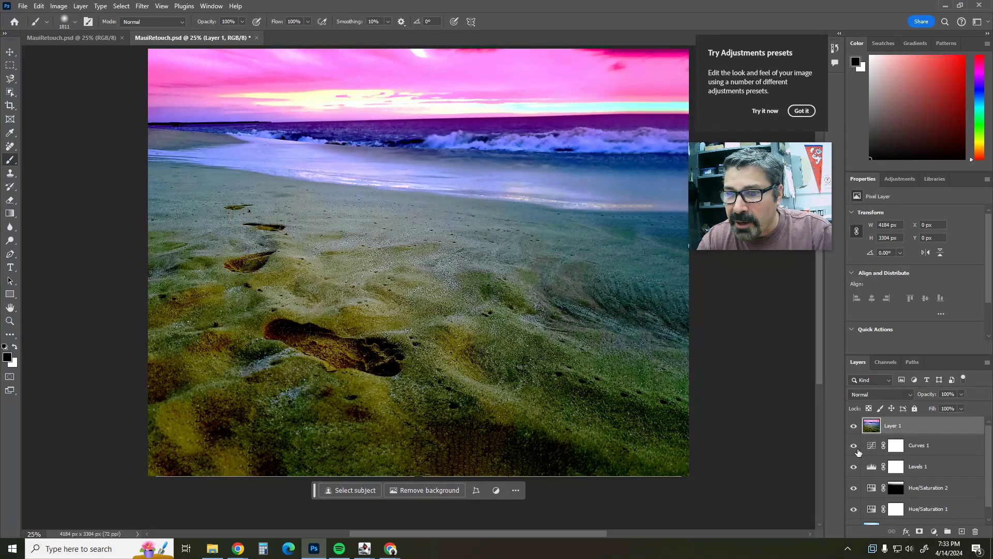
Hide the Curves, Levels and both Hue/Saturation layers, and toggle the merged layer off and on to check it
left_click_drag(854, 446, 857, 507)
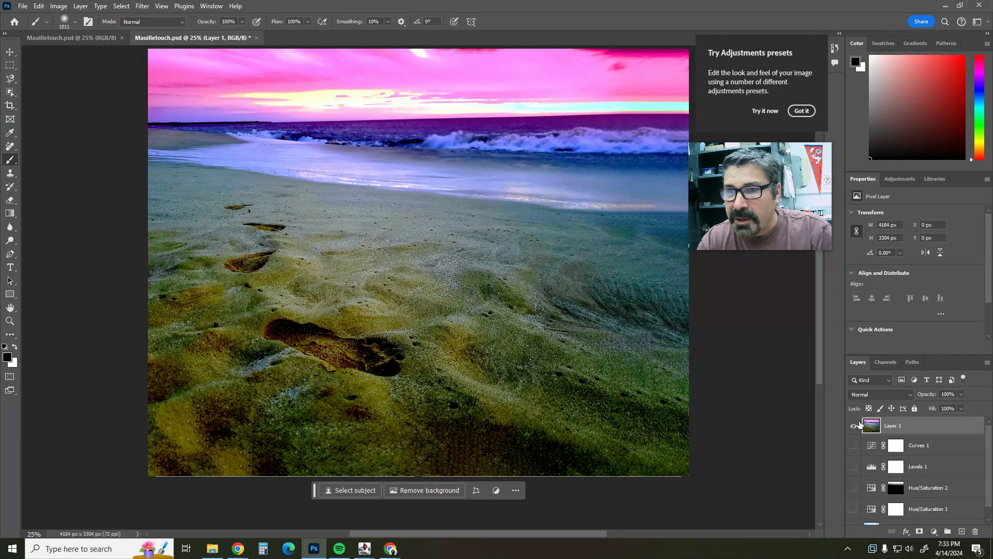
left_click(854, 427)
left_click(854, 427)
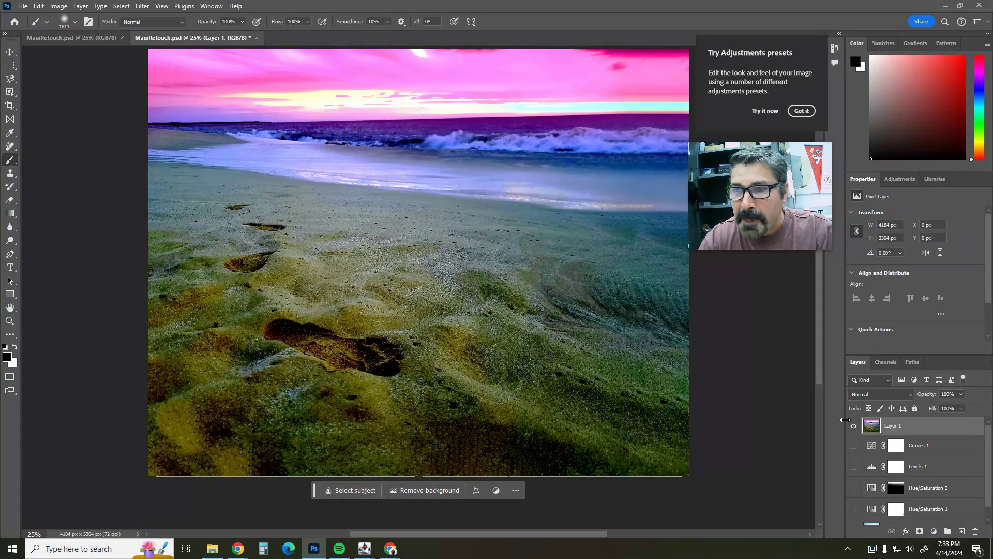
Check the scoring guide for the required layer name, then in Photoshop rename the merged layer as MauiFlattened
right_click(895, 430)
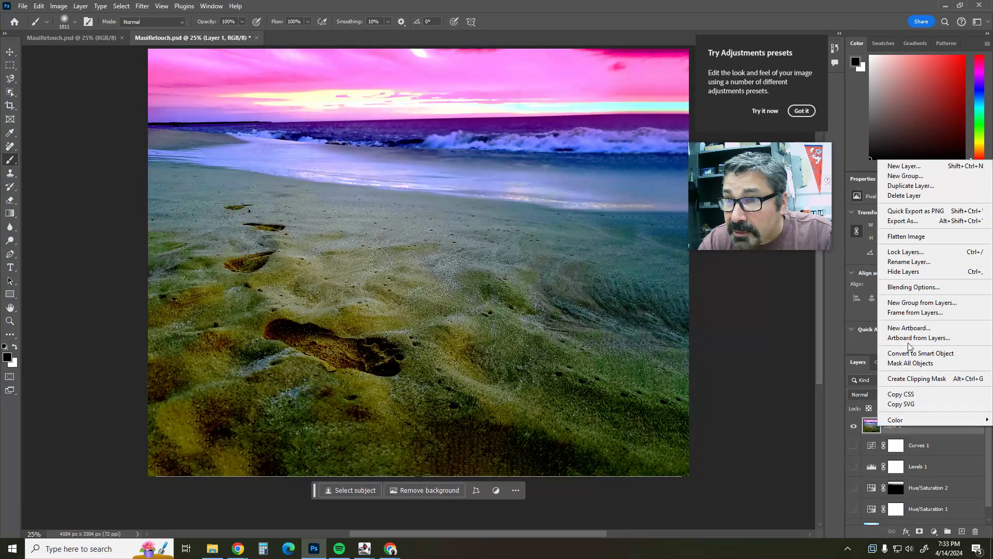
left_click(919, 262)
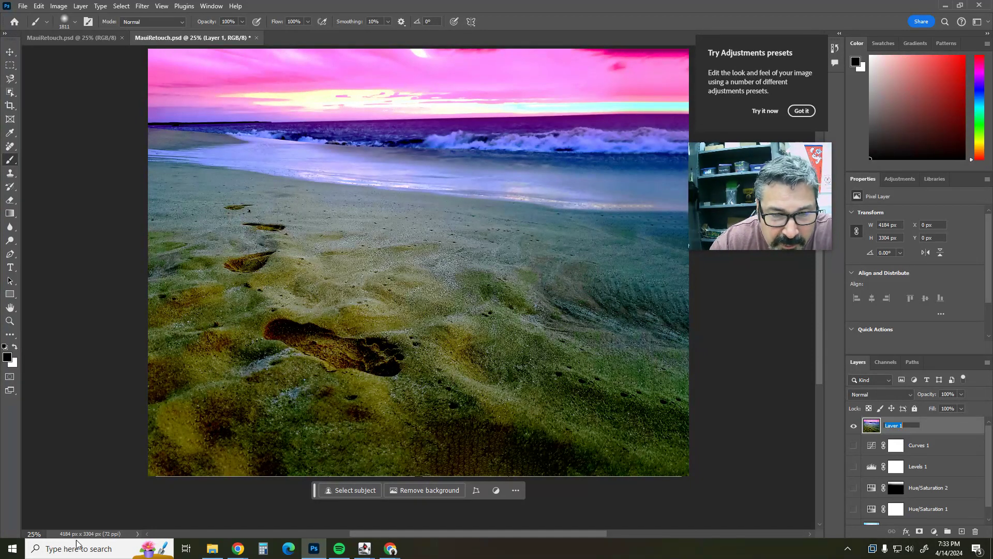
left_click(384, 553)
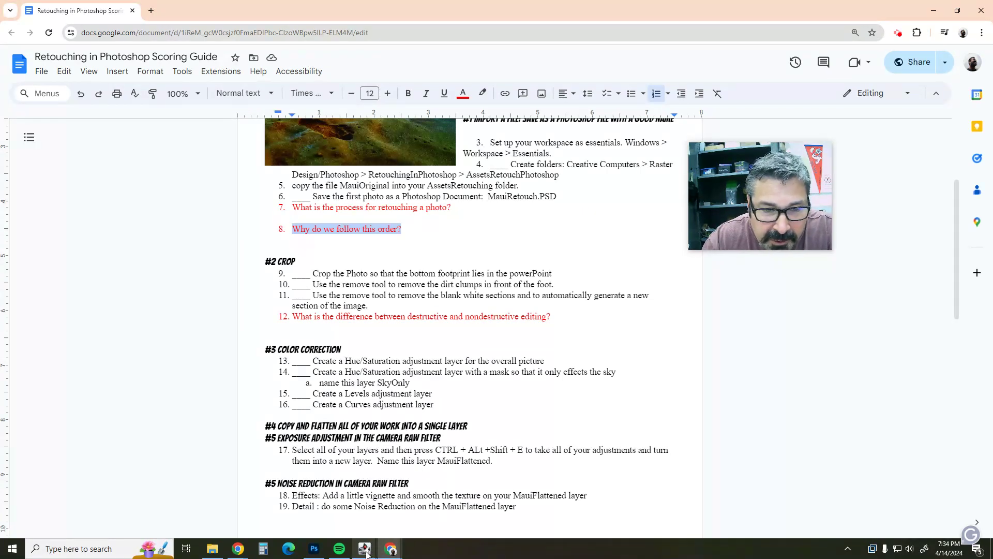
key("alt+Tab")
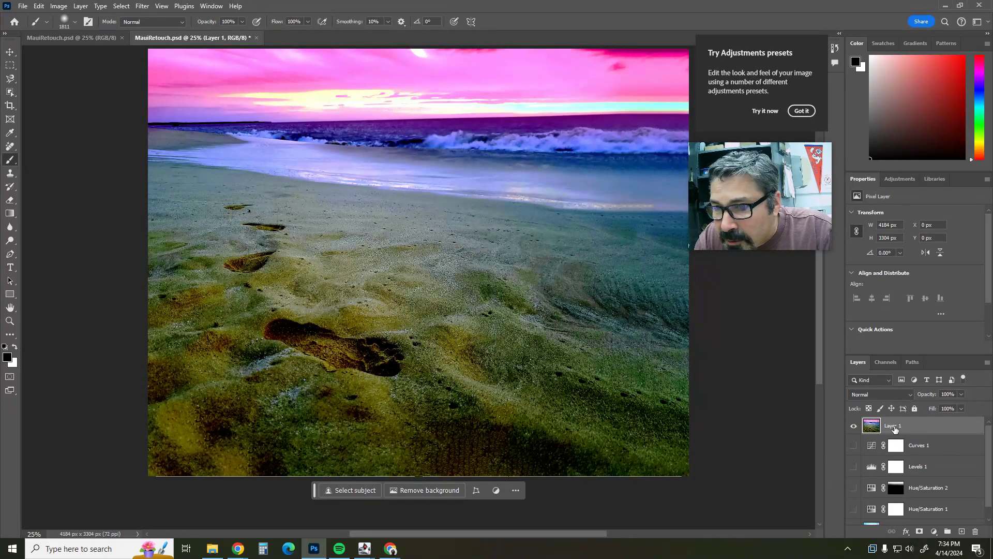
right_click(895, 428)
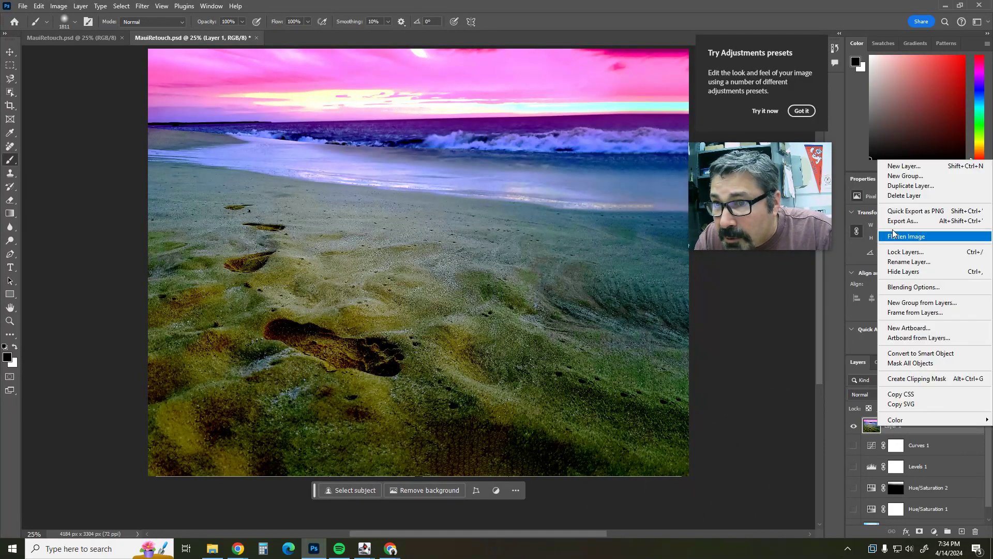
left_click(905, 260)
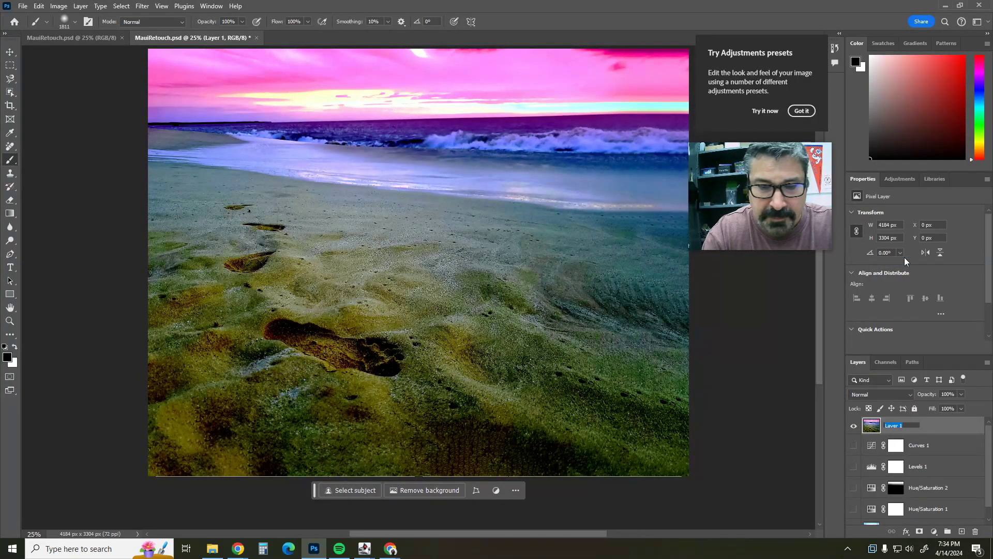
type("MauiFlattened")
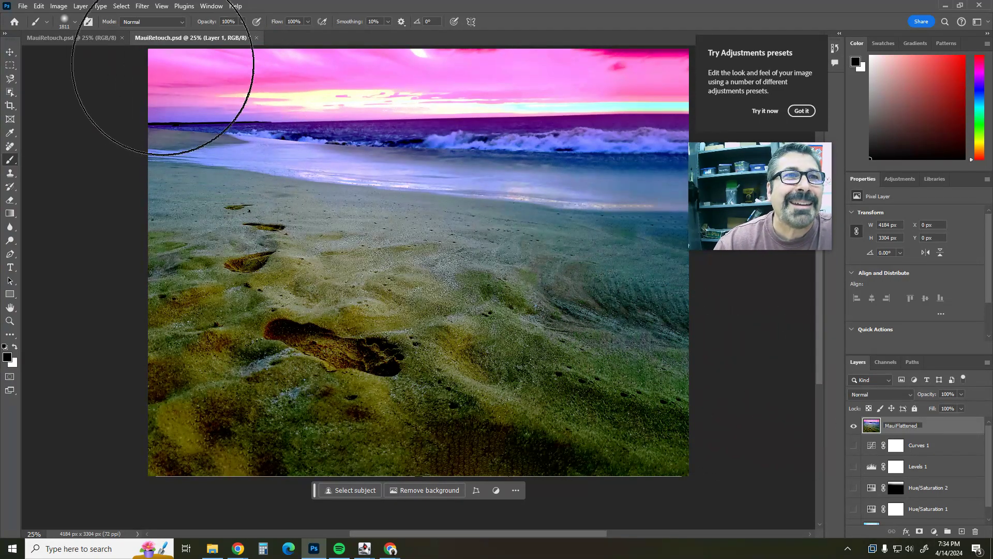
key("Return")
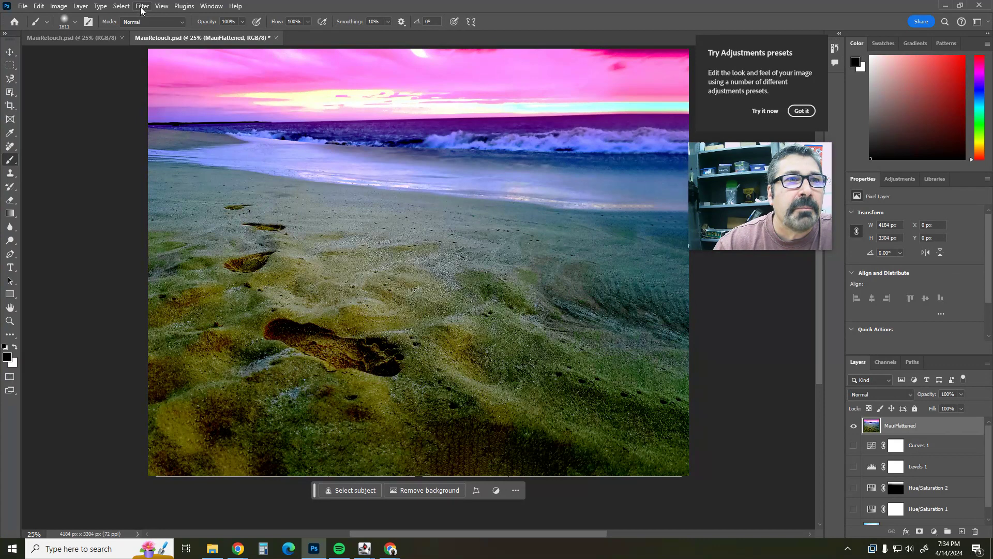
Open the Camera Raw Filter on the MauiFlattened layer and set the effects vignette to -55
left_click(141, 7)
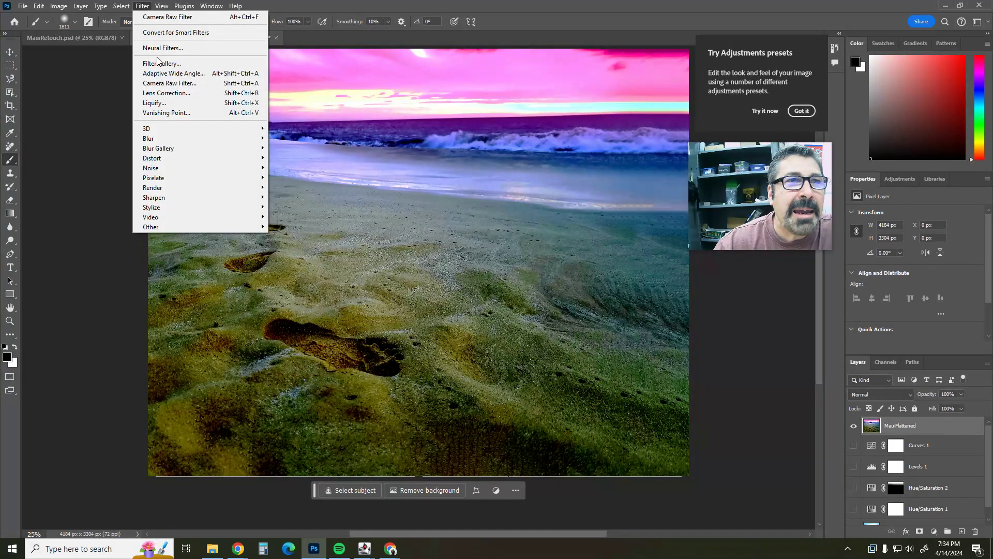
left_click(185, 84)
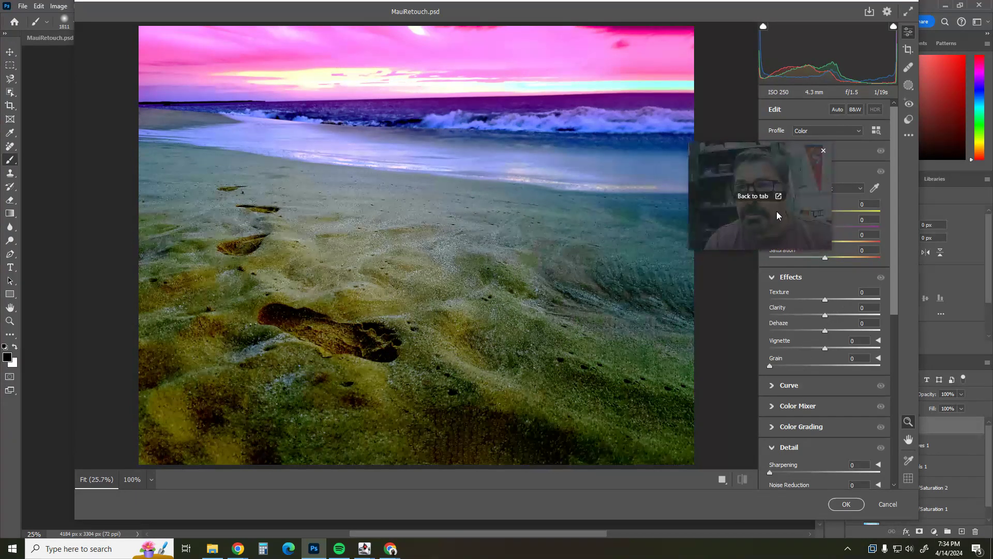
left_click_drag(776, 200, 675, 246)
left_click_drag(729, 172, 361, 360)
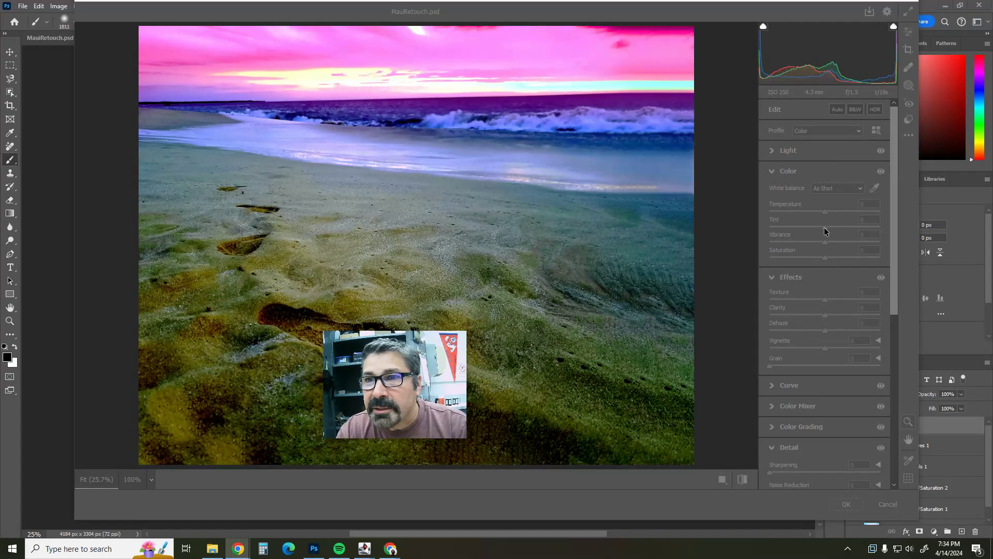
mouse_move(895, 281)
left_mouse_down()
mouse_move(892, 318)
mouse_move(894, 266)
left_mouse_up()
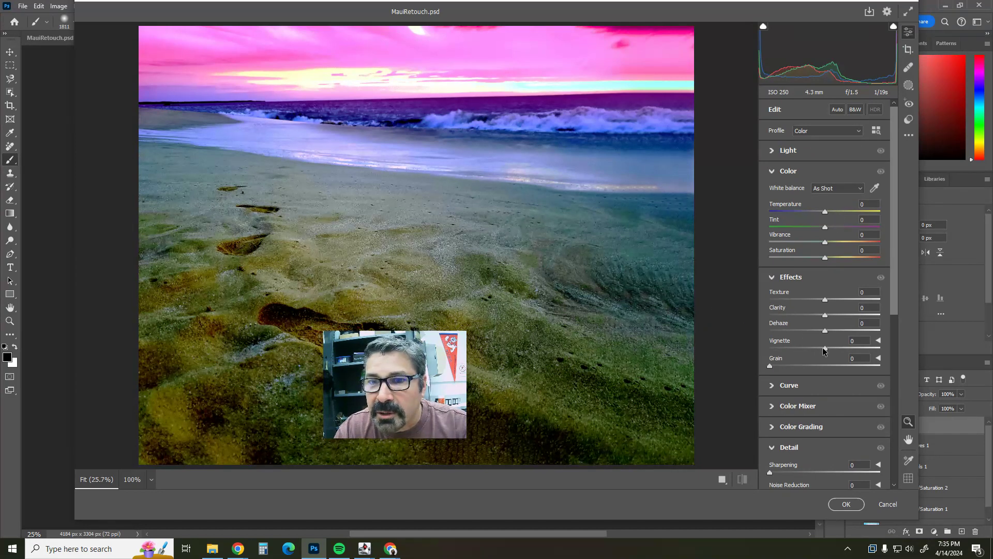
left_click_drag(824, 350, 795, 350)
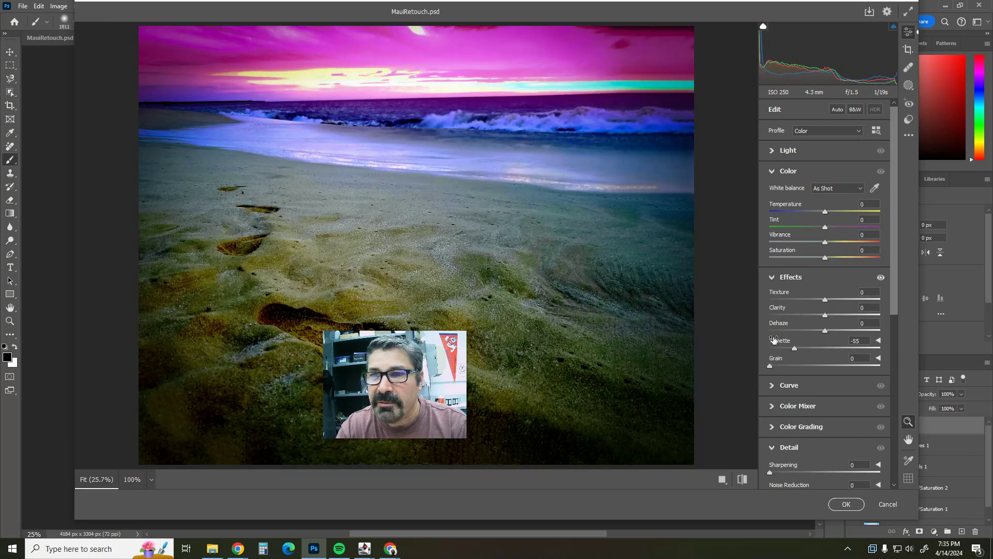
Review the Camera Raw effects instructions in the scoring guide, then in Photoshop smooth the image by setting Texture to -29
left_click(387, 550)
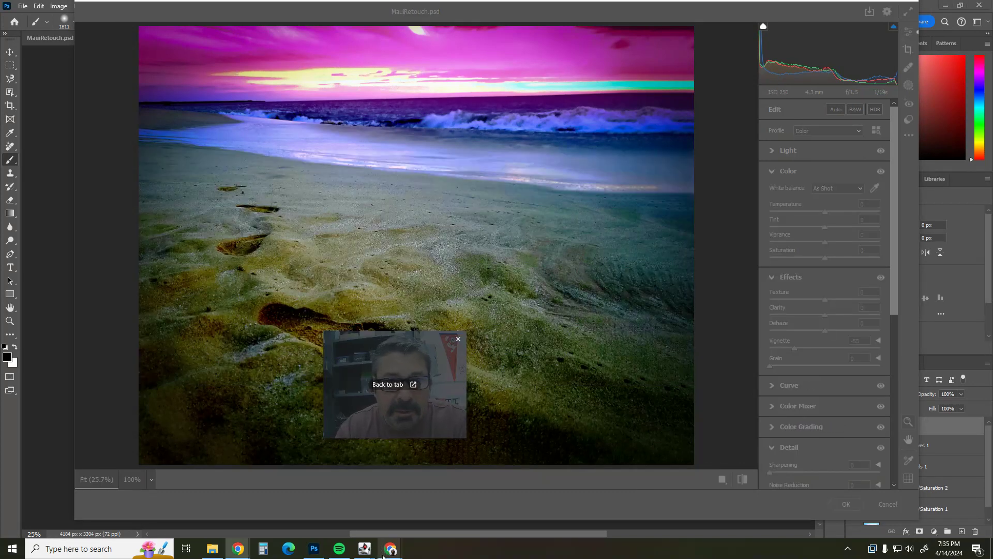
key("alt+Tab")
key("alt+Tab")
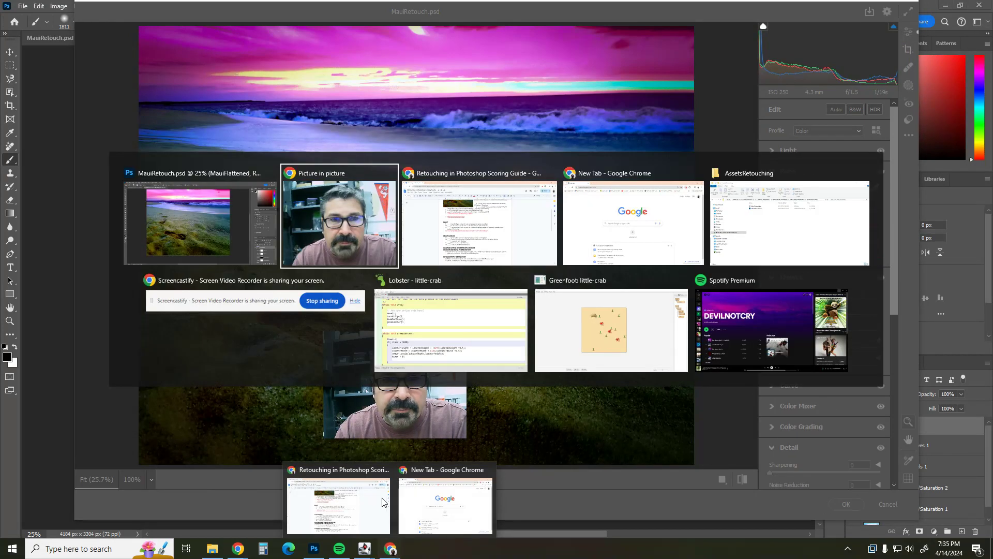
key("Escape")
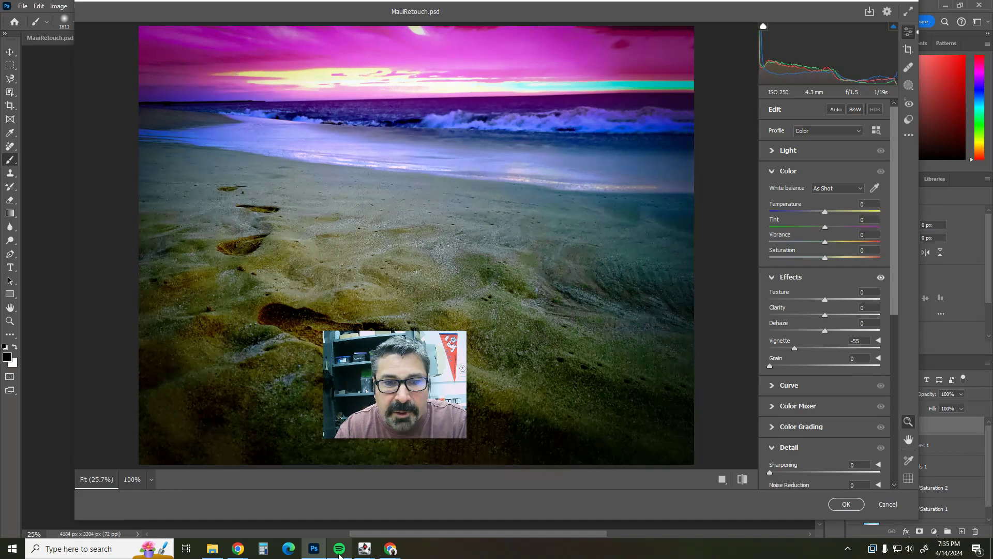
left_click(390, 548)
left_click(356, 510)
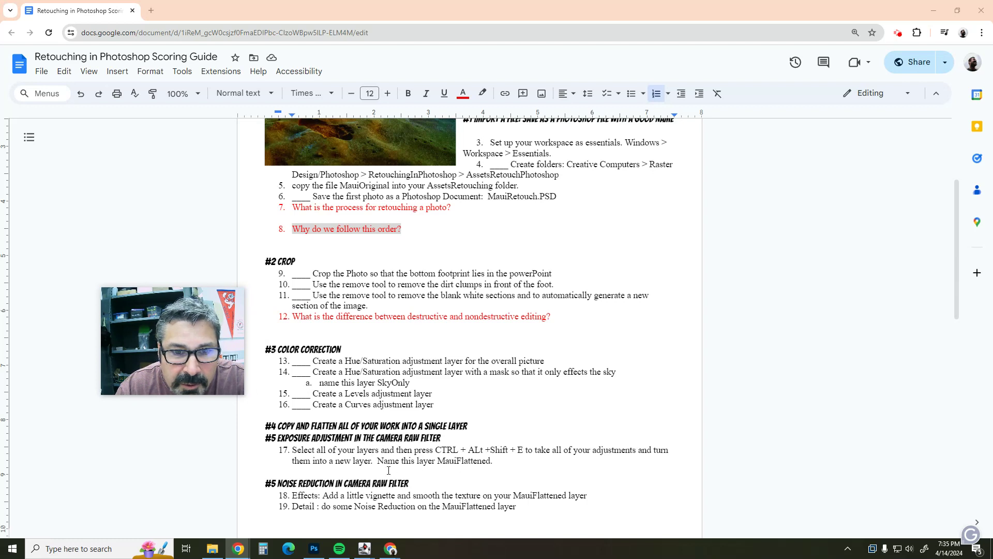
scroll(357, 446, "down", 2)
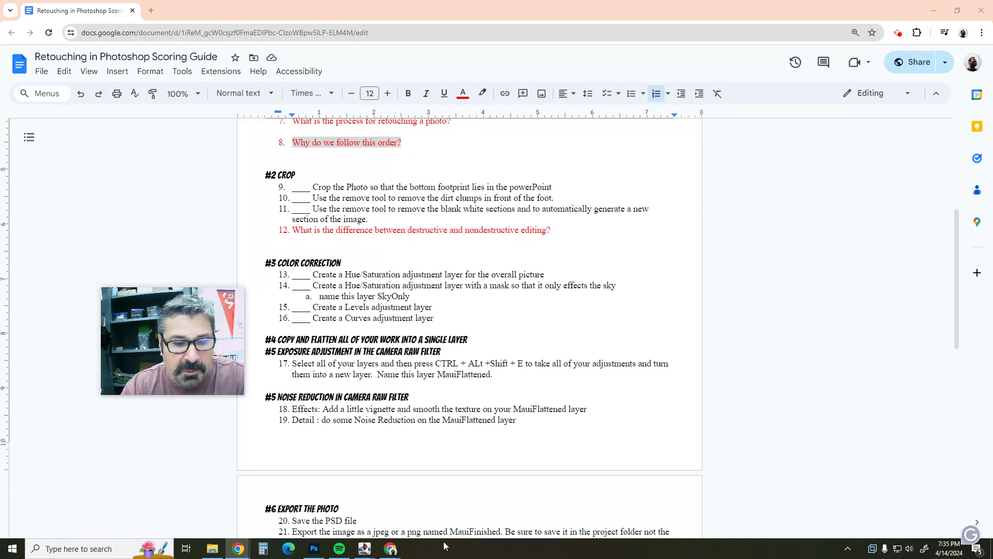
key("alt+Tab")
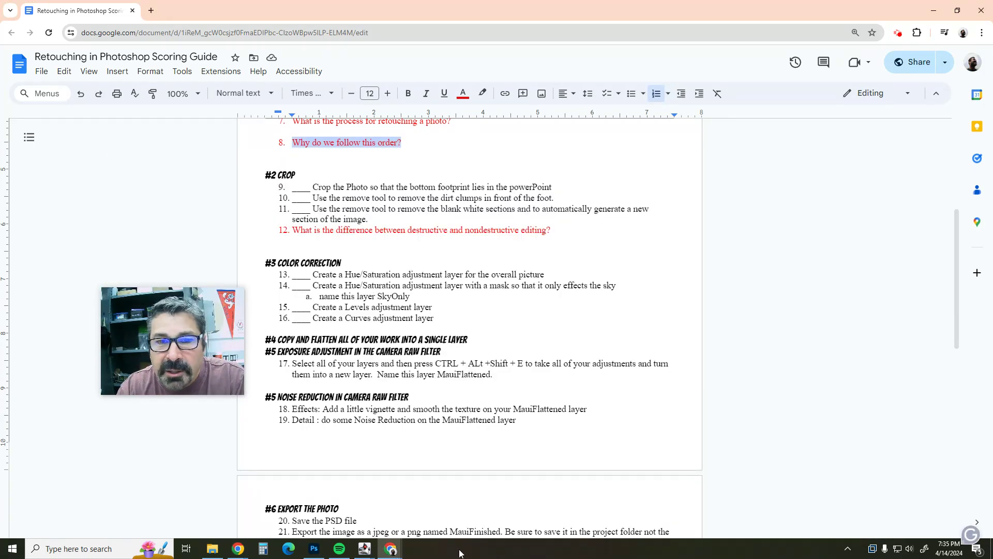
left_click(313, 549)
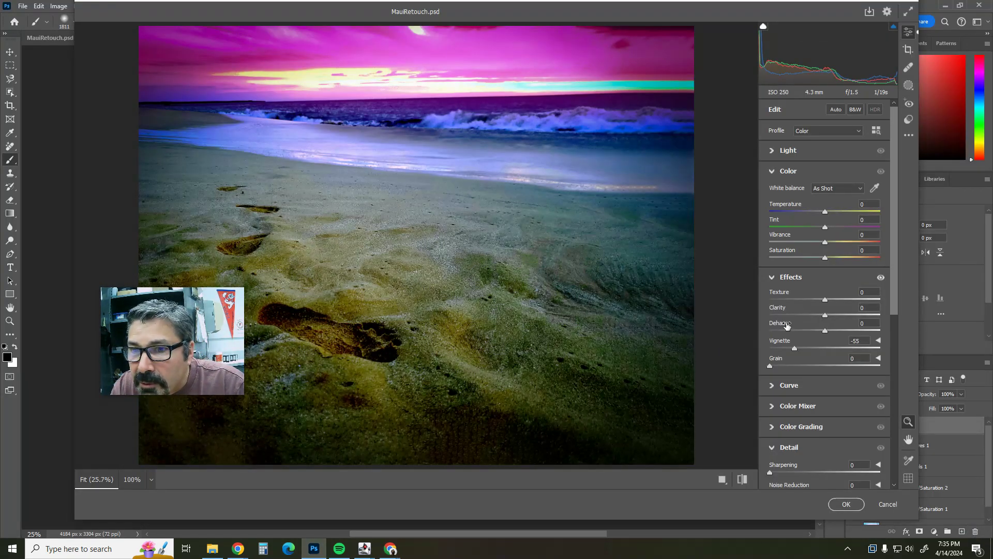
left_click_drag(824, 300, 790, 306)
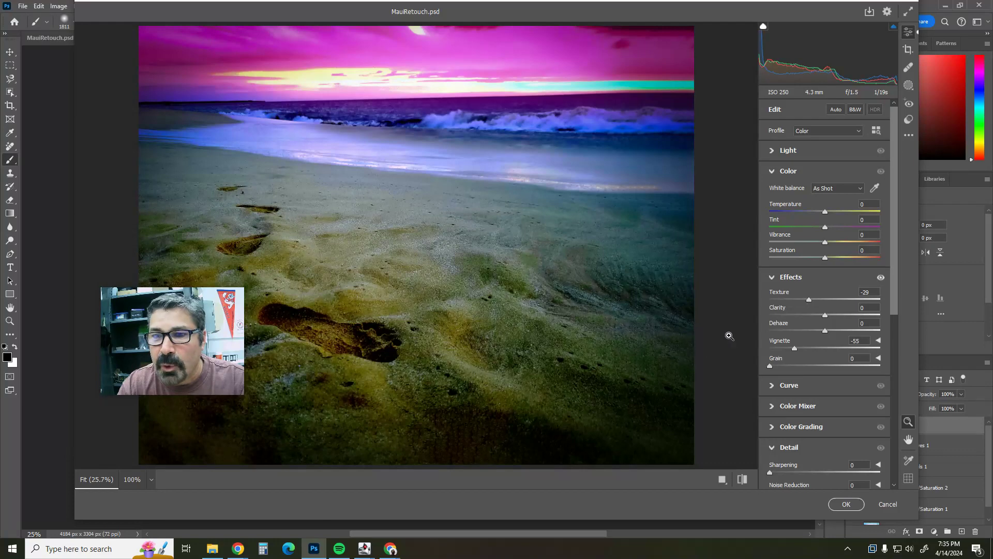
Review the detail and export instructions in the scoring guide, then in Photoshop set Noise Reduction to 34 and apply the Camera Raw Filter
left_click(391, 548)
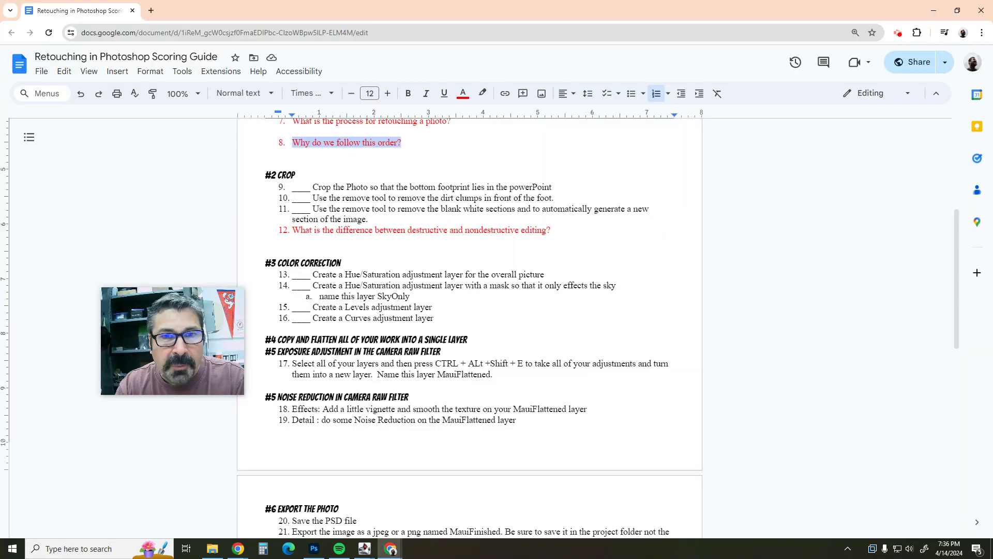
scroll(358, 420, "down", 3)
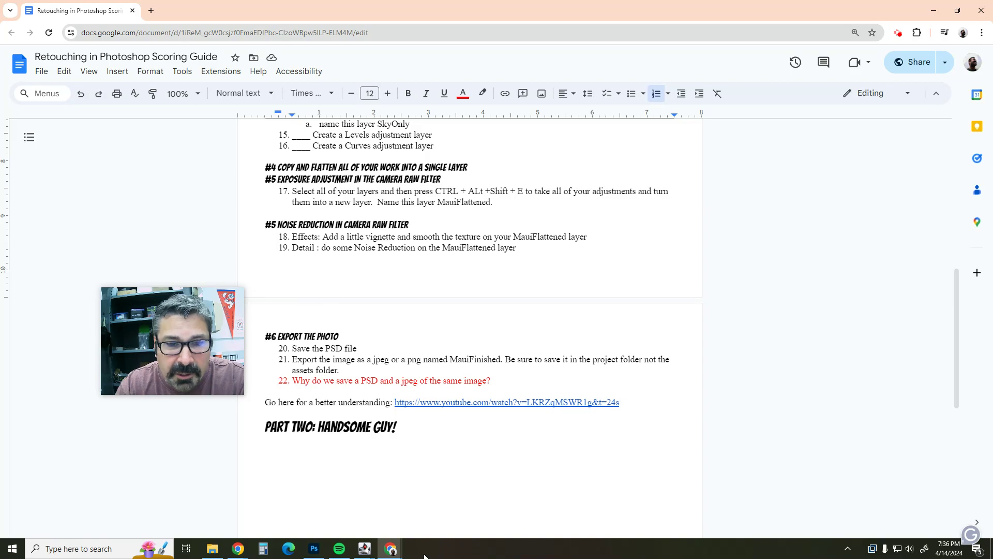
key("alt+Tab")
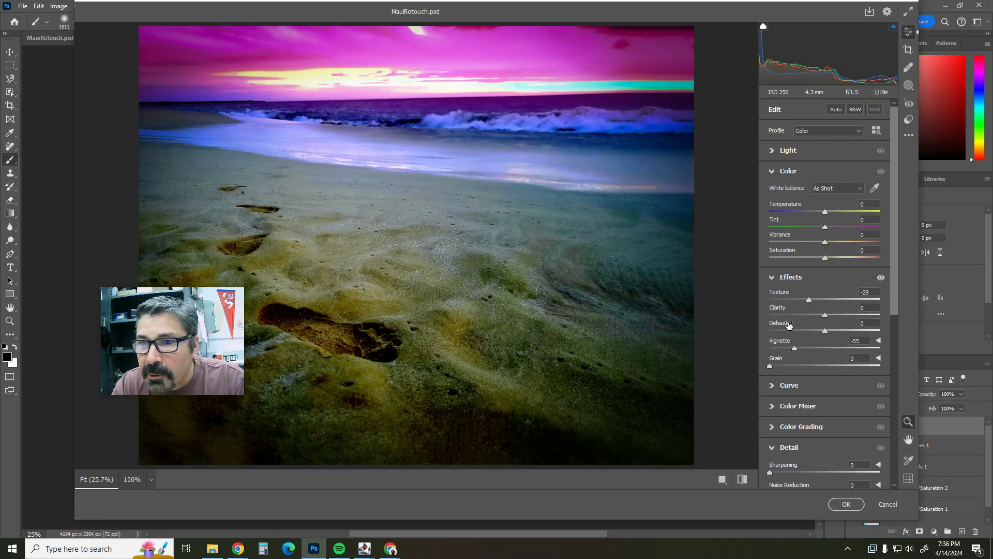
left_click(773, 279)
scroll(772, 310, "down", 2)
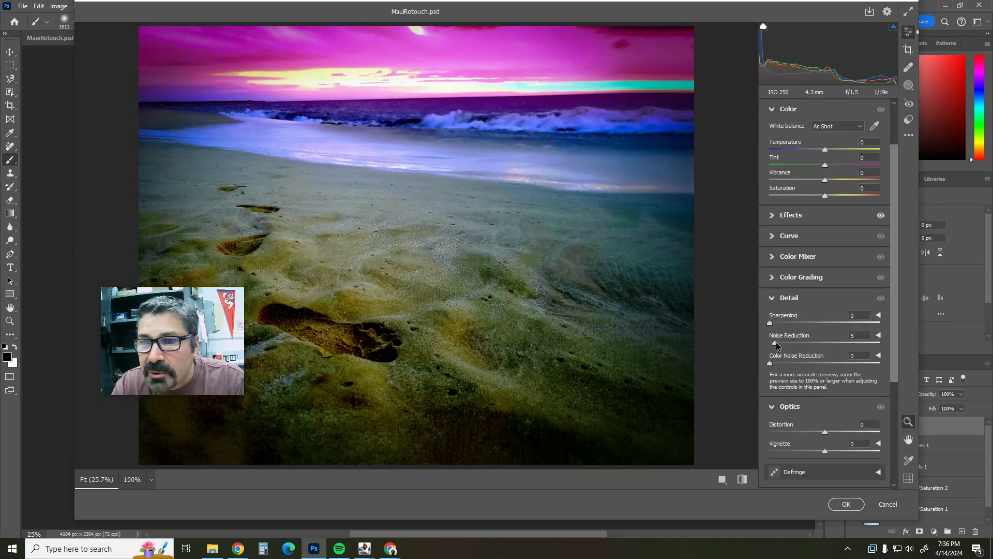
left_click_drag(772, 344, 808, 344)
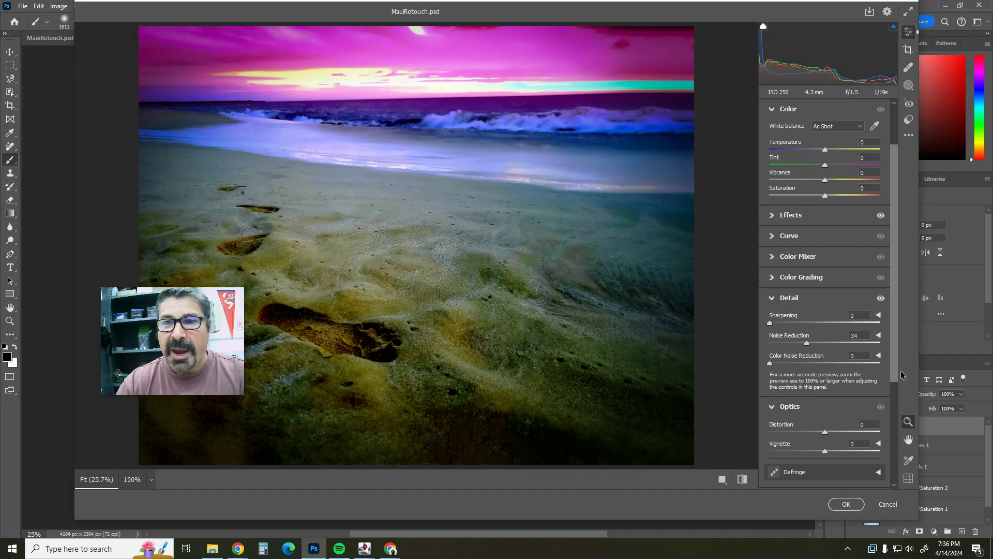
left_click(847, 504)
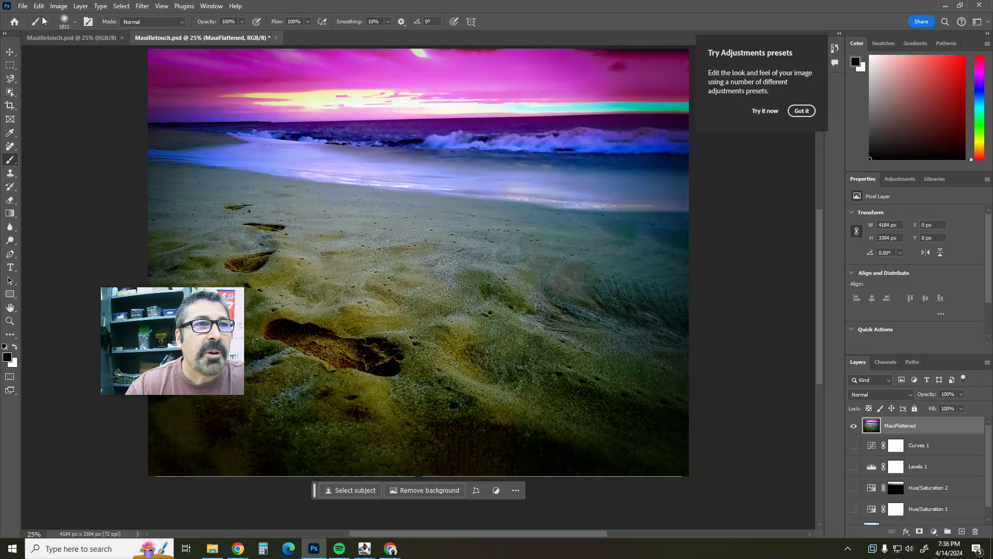
Save the MauiRetouch PSD file with Maximize Compatibility enabled
left_click(23, 5)
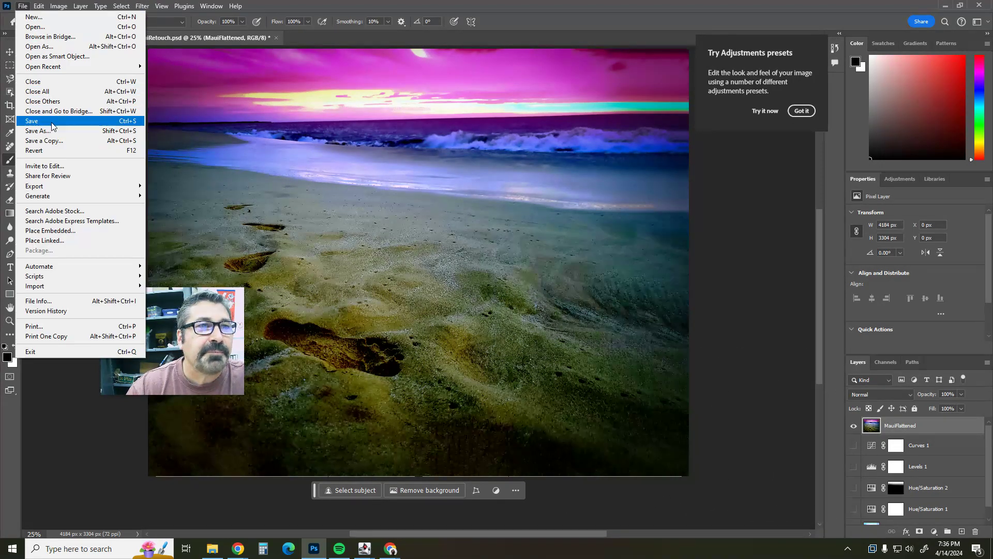
left_click(52, 126)
left_click(610, 155)
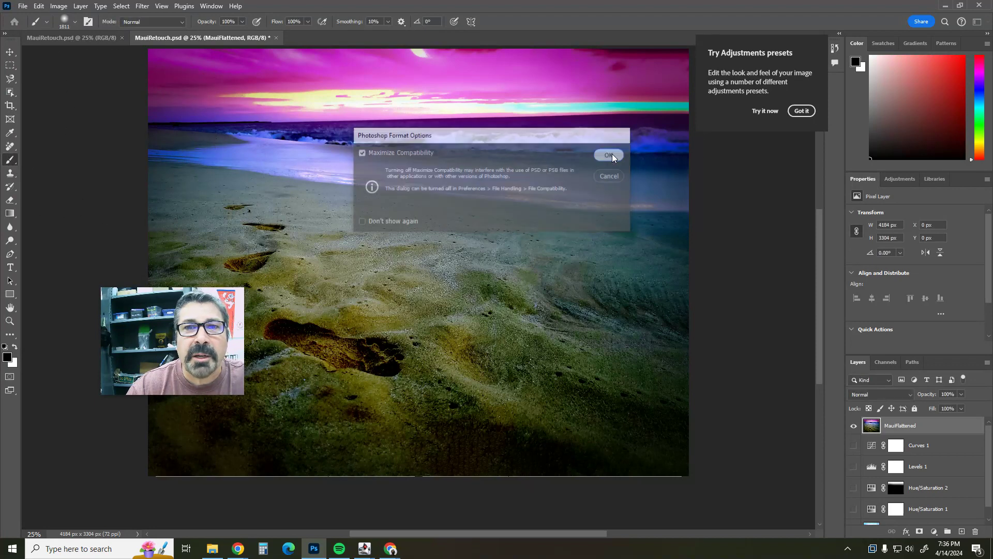
Export the image as a full-size PNG named MauiFinished.png in the RetouchingInPhotoshop folder, replacing the existing file
left_click(21, 6)
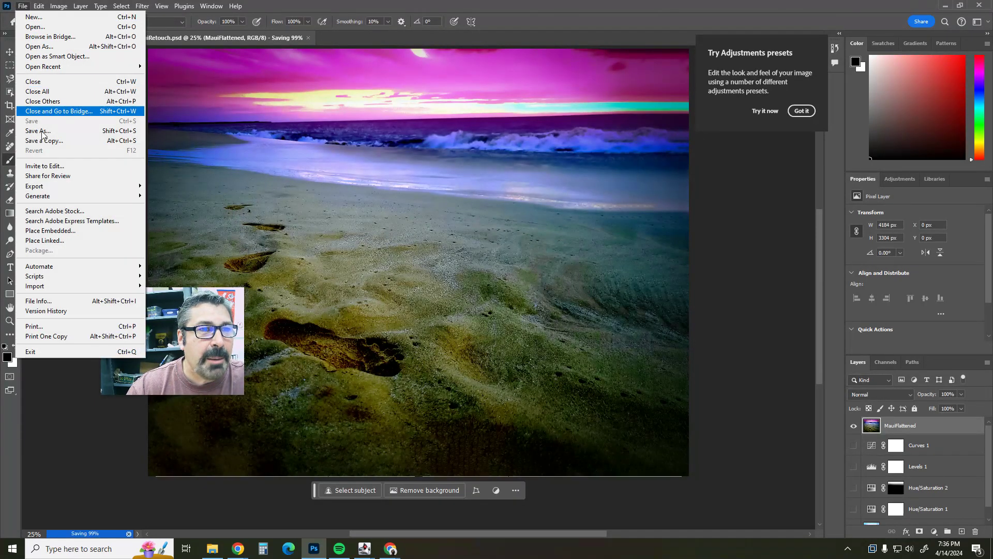
mouse_move(67, 186)
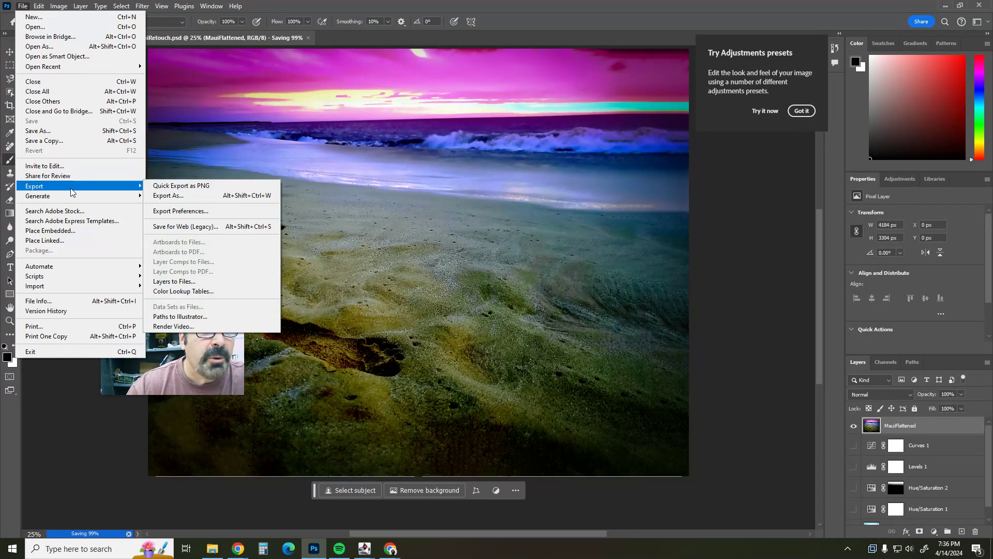
left_click(168, 195)
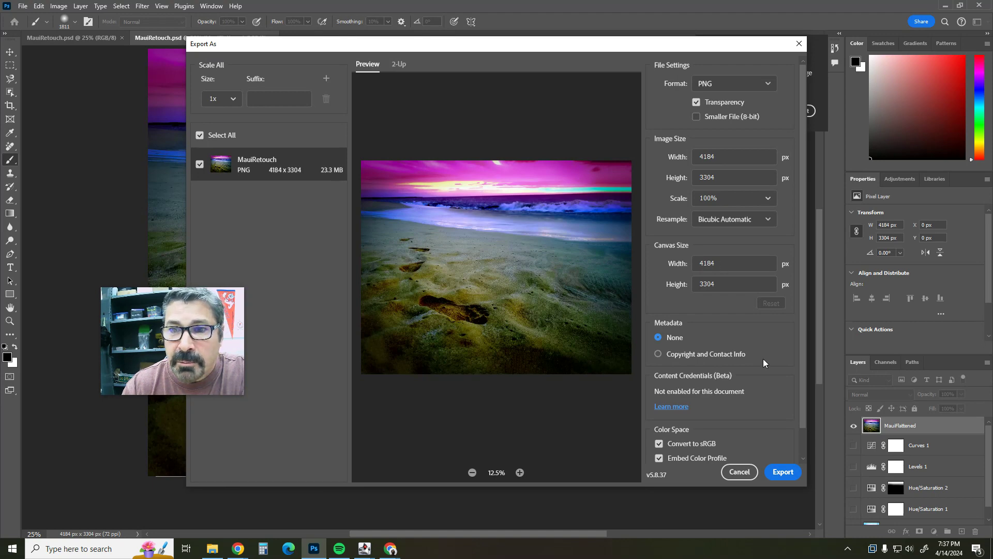
left_click(780, 475)
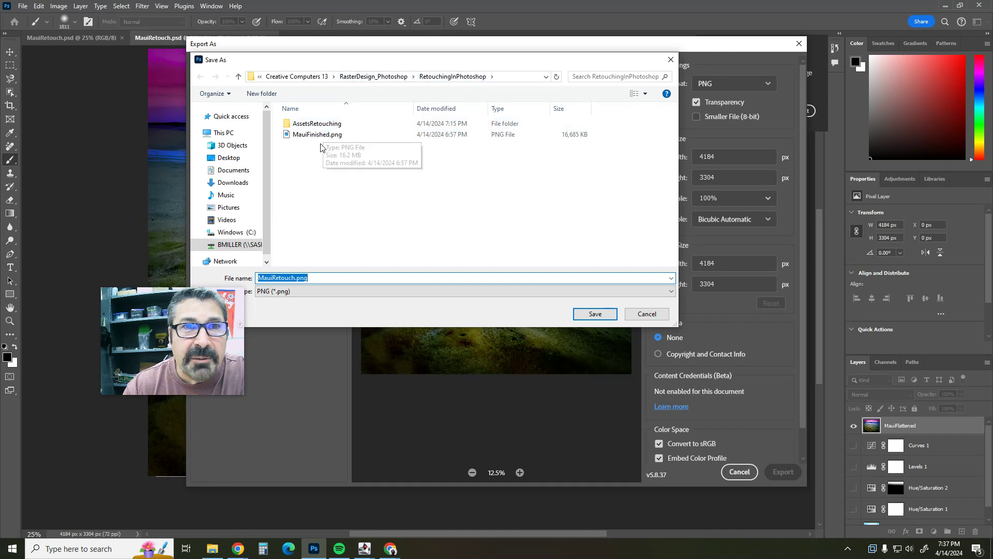
left_click(295, 279)
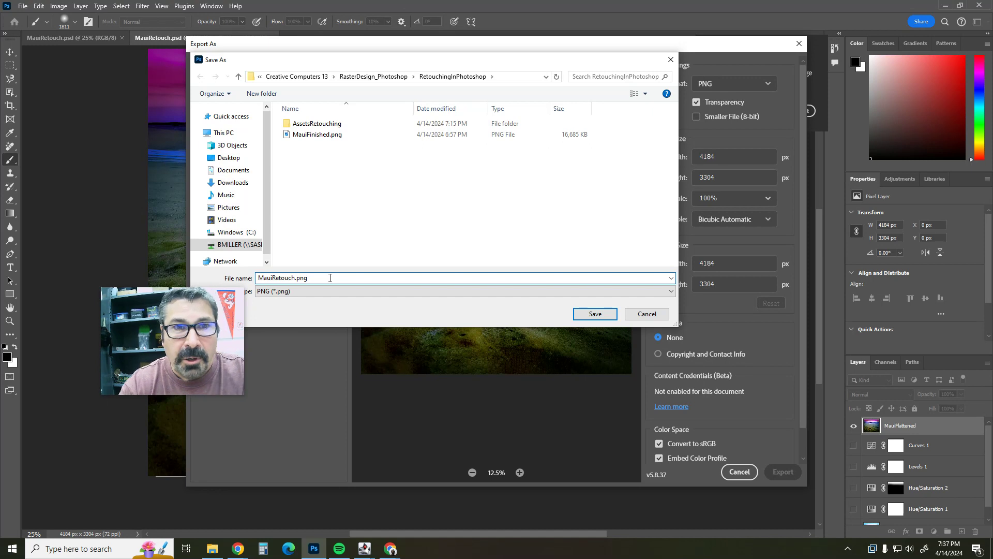
key("BackSpace")
key("BackSpace")
key("BackSpace")
key("BackSpace")
key("BackSpace")
key("BackSpace")
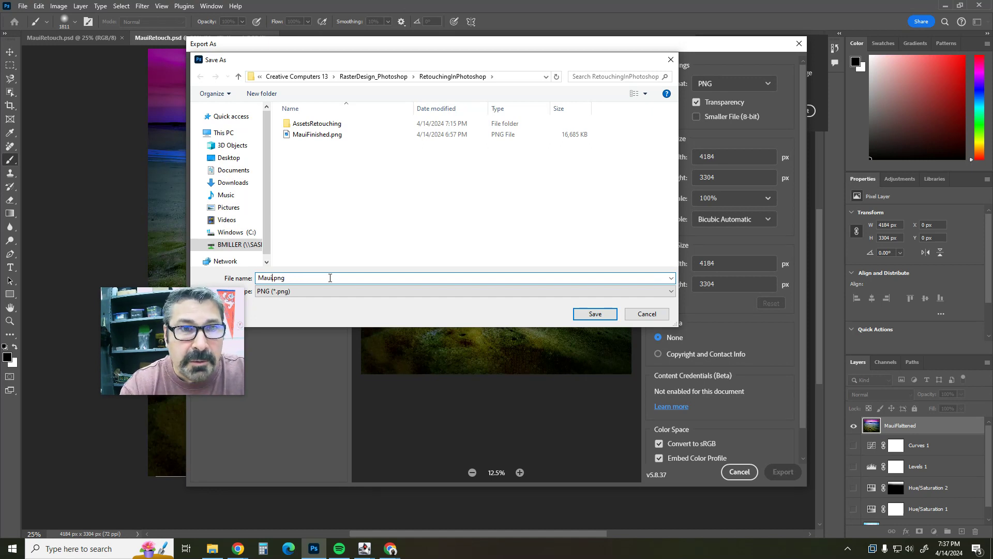
type("Finish")
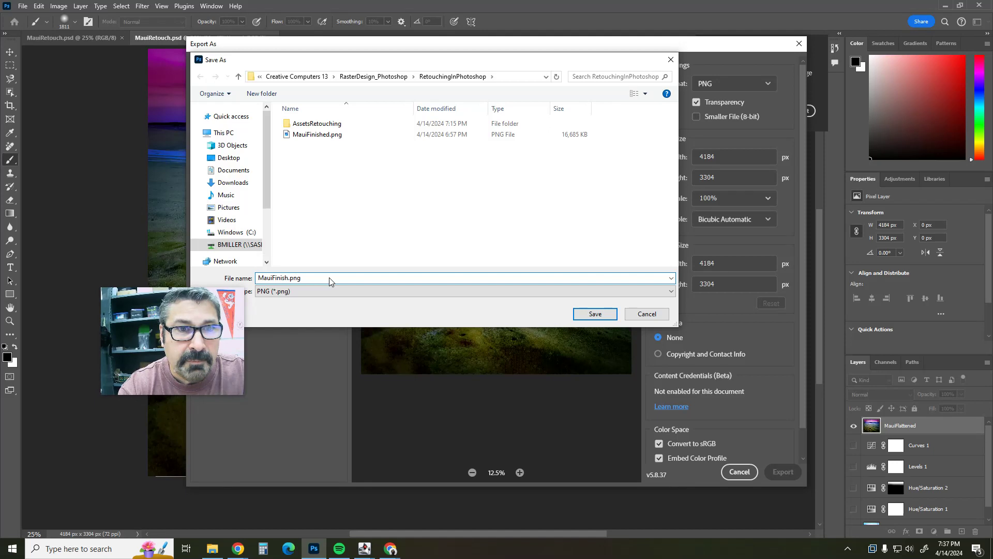
type("ed")
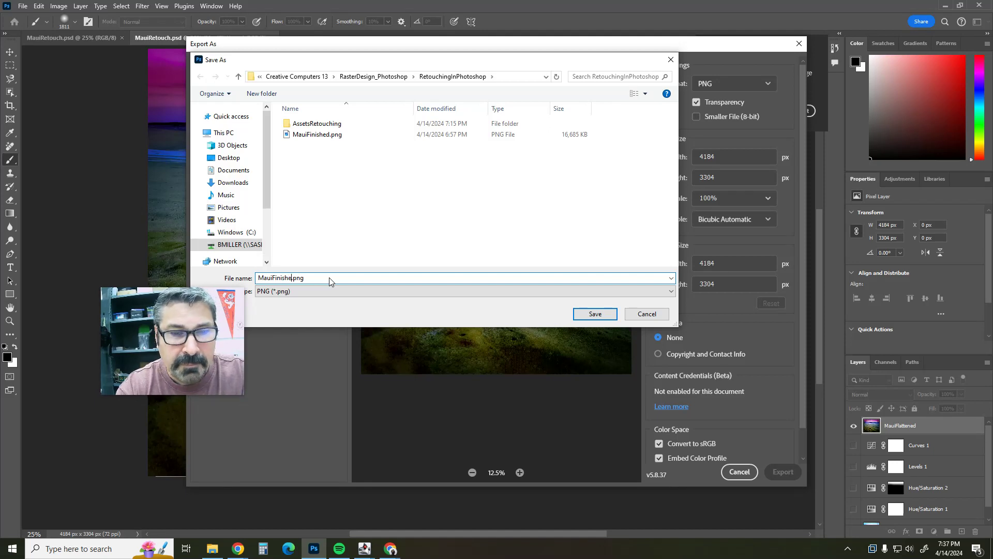
left_click(595, 314)
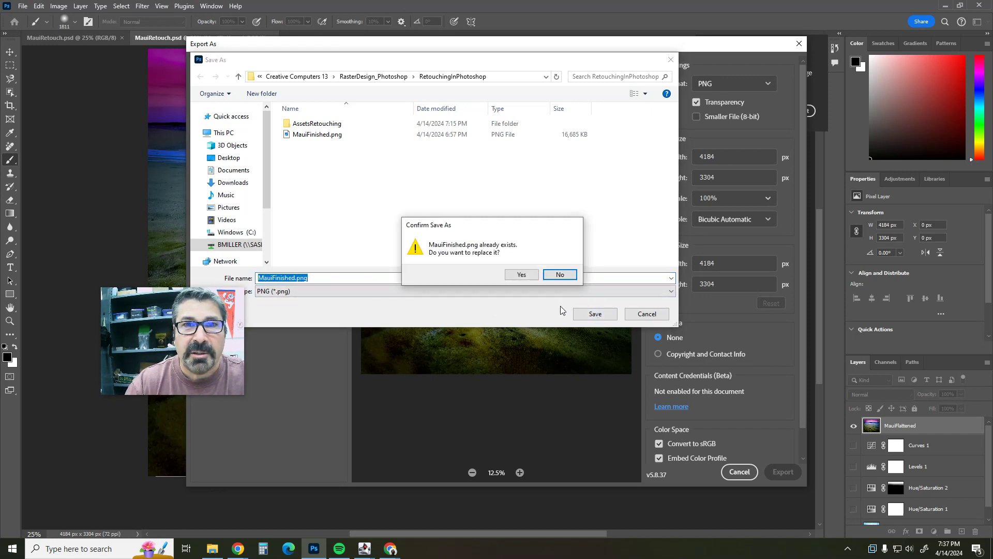
left_click(521, 274)
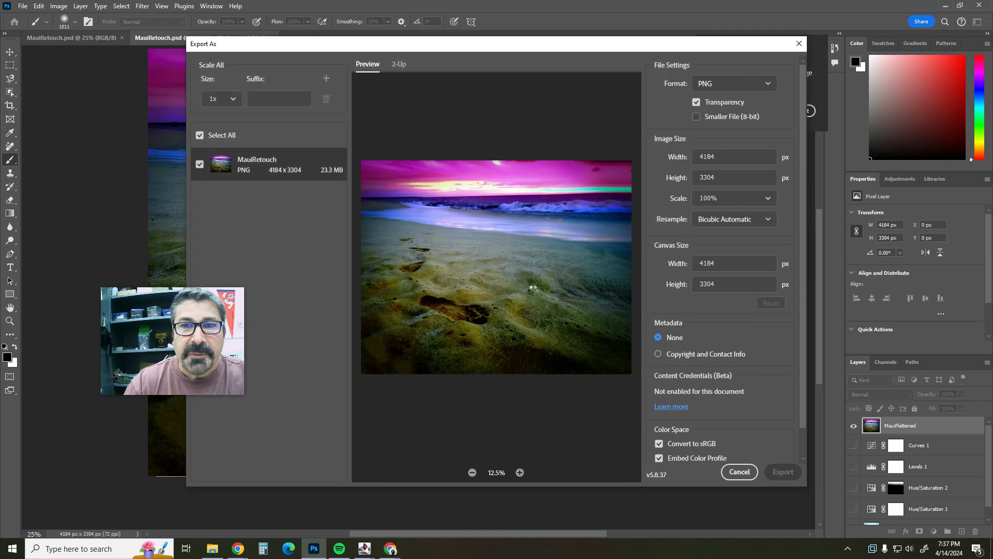